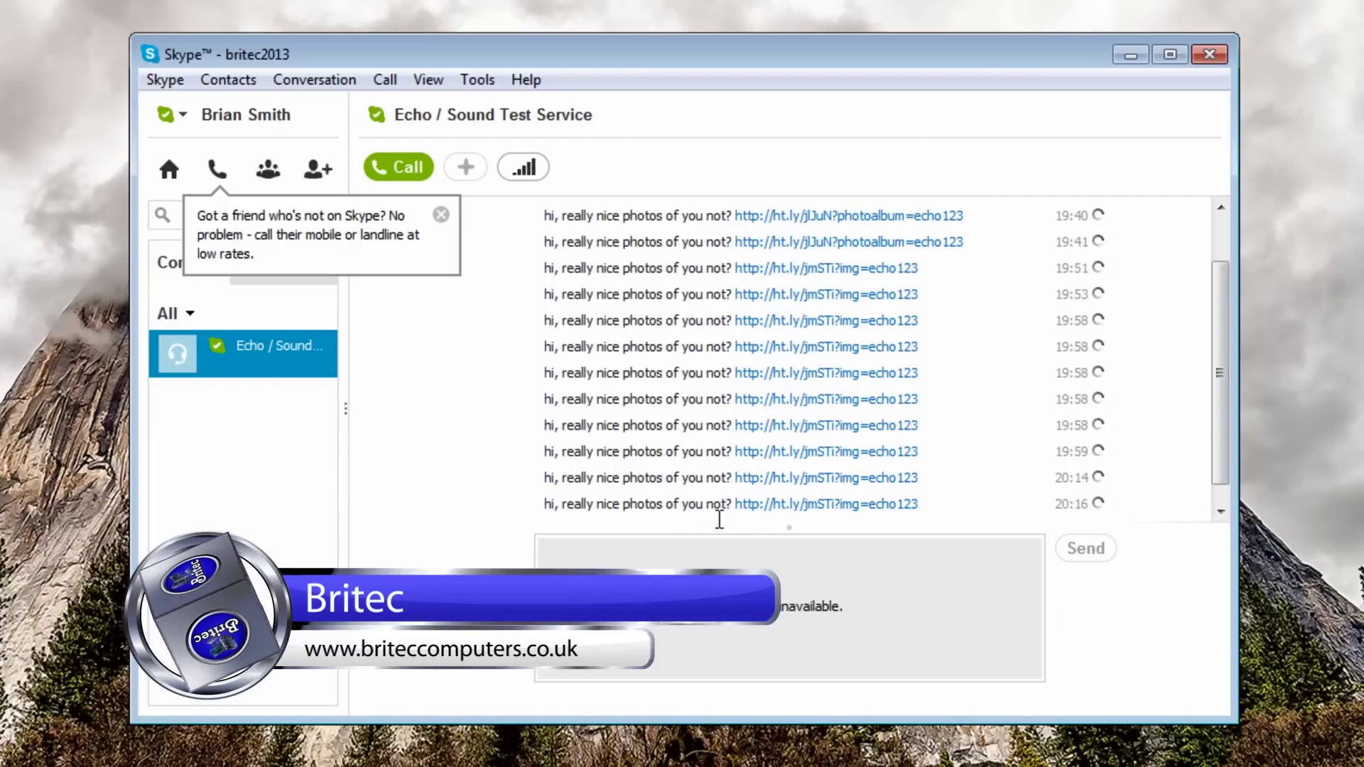
{"action": "left_click", "coordinate": [216, 435]}
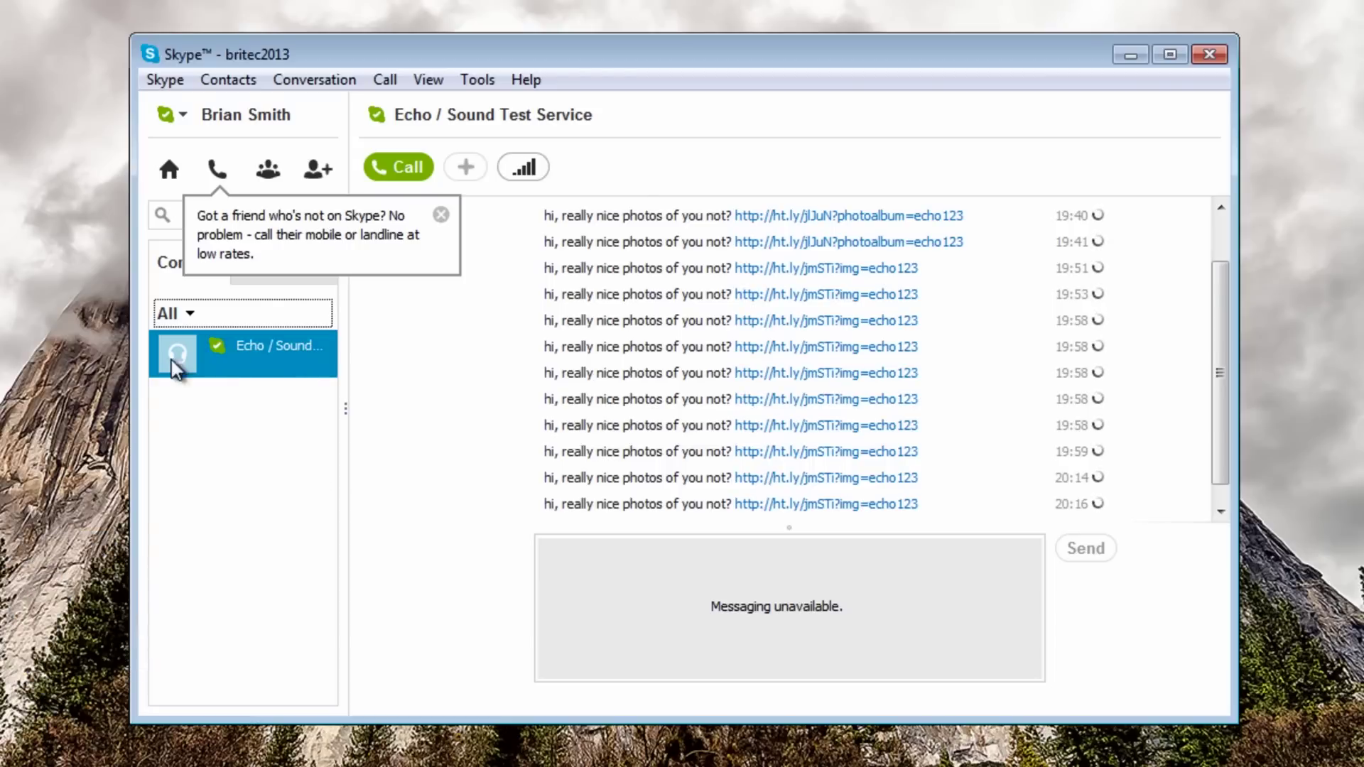
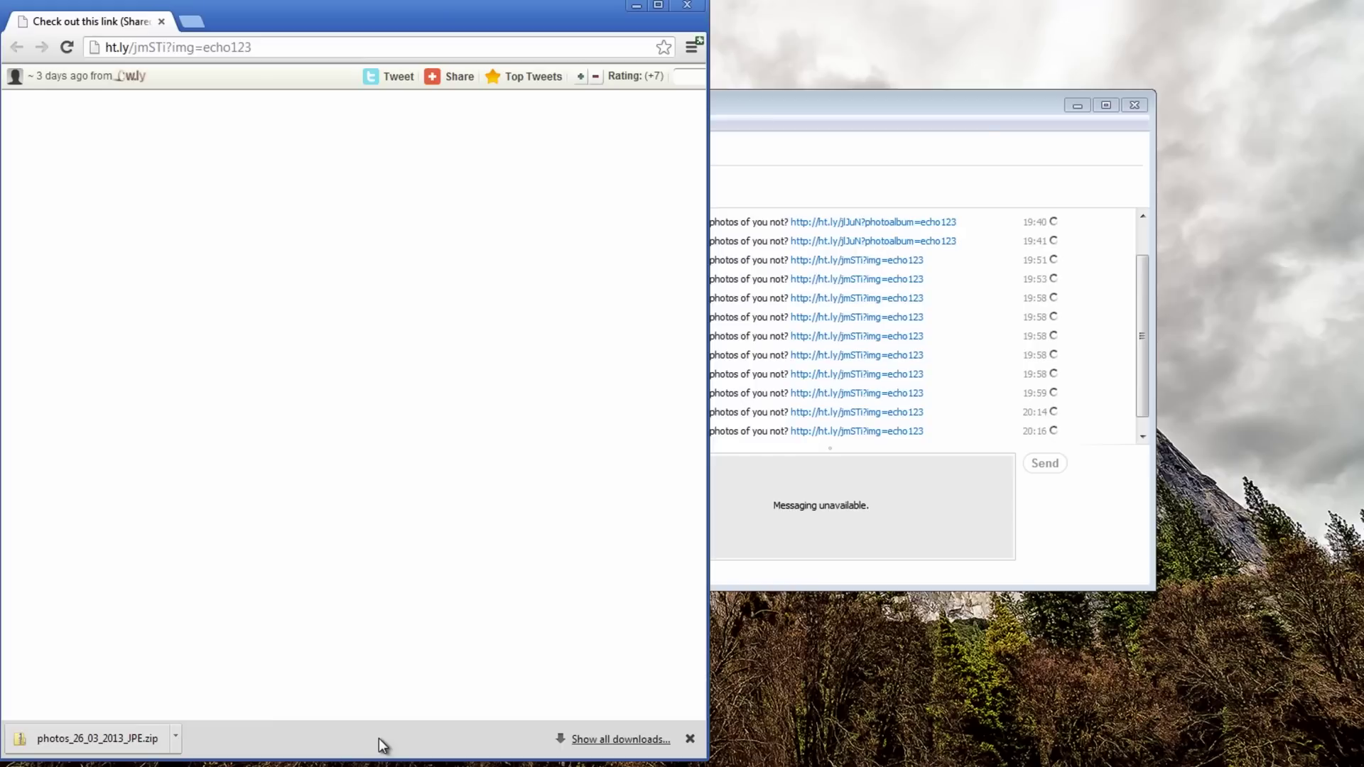
Drag photos_26_03_2013_JPE.zip from the download bar onto the desktop to place a copy there
{"action": "left_click_drag", "start_coordinate": [135, 739], "coordinate": [830, 698]}
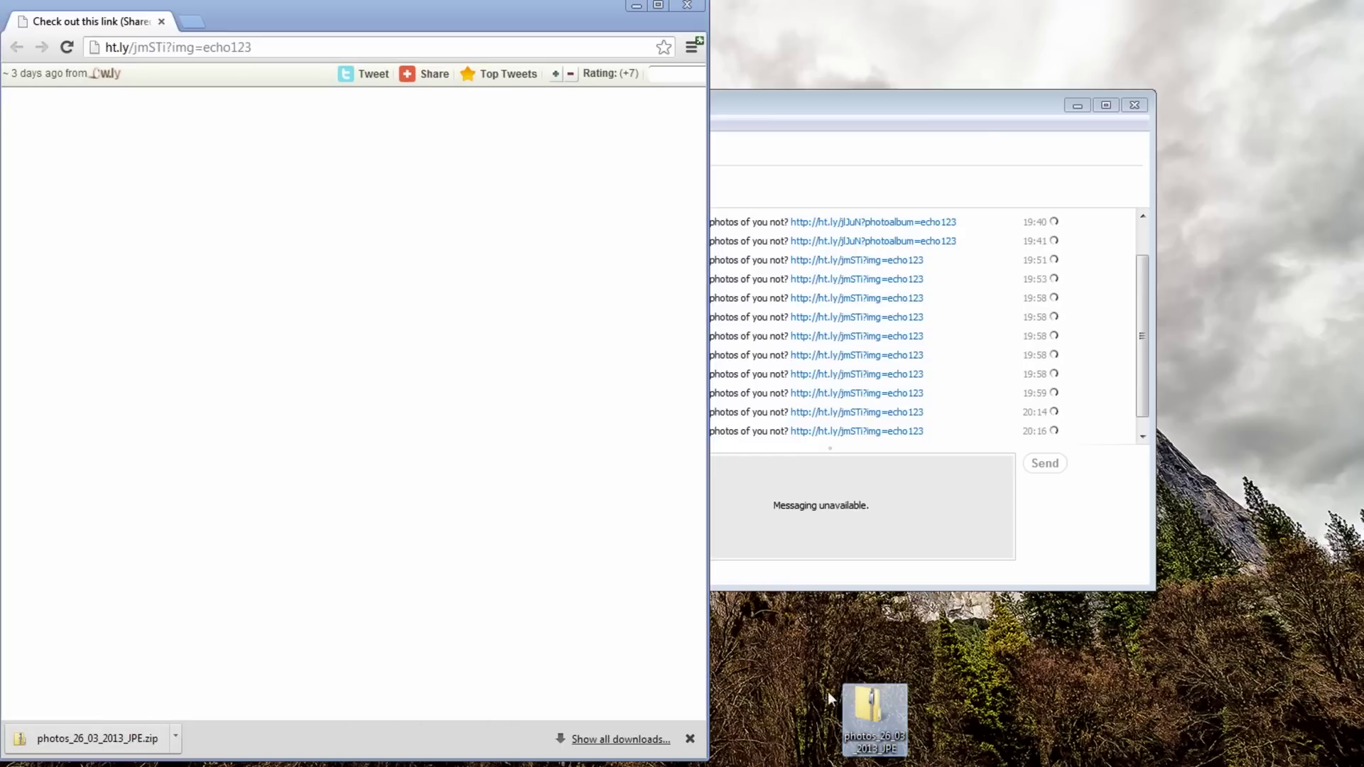
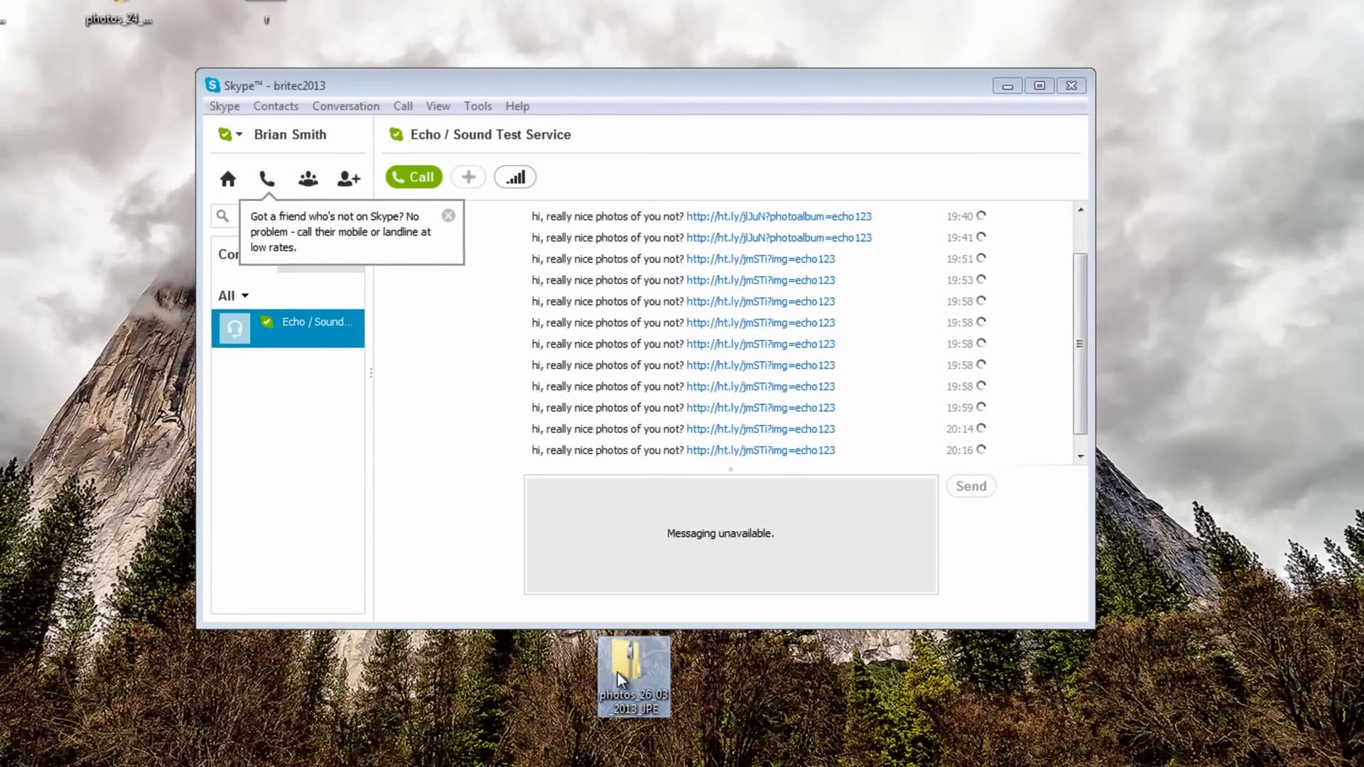
Open the photos zip and drag the photos_26_03_2013_JPE application out onto the desktop
{"action": "double_click", "coordinate": [620, 678]}
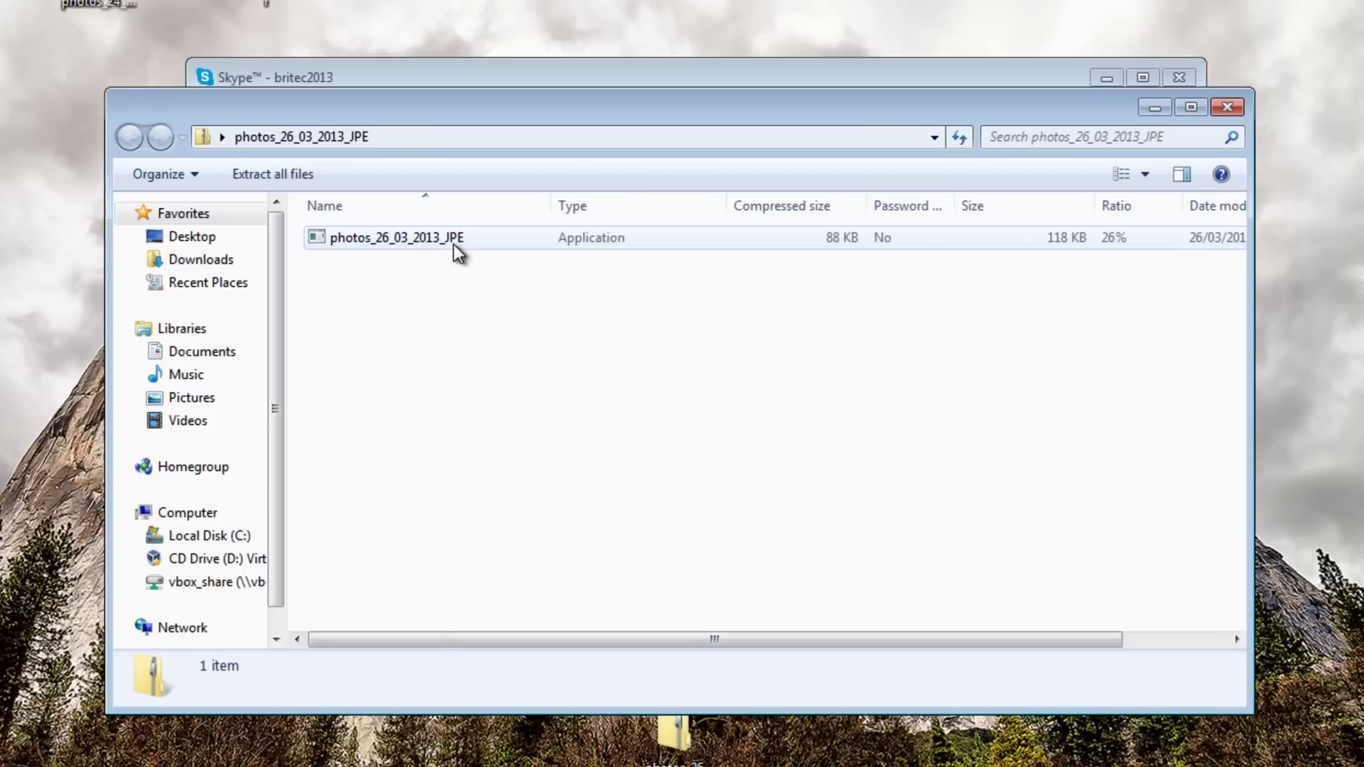
{"action": "left_click_drag", "start_coordinate": [453, 245], "coordinate": [667, 763]}
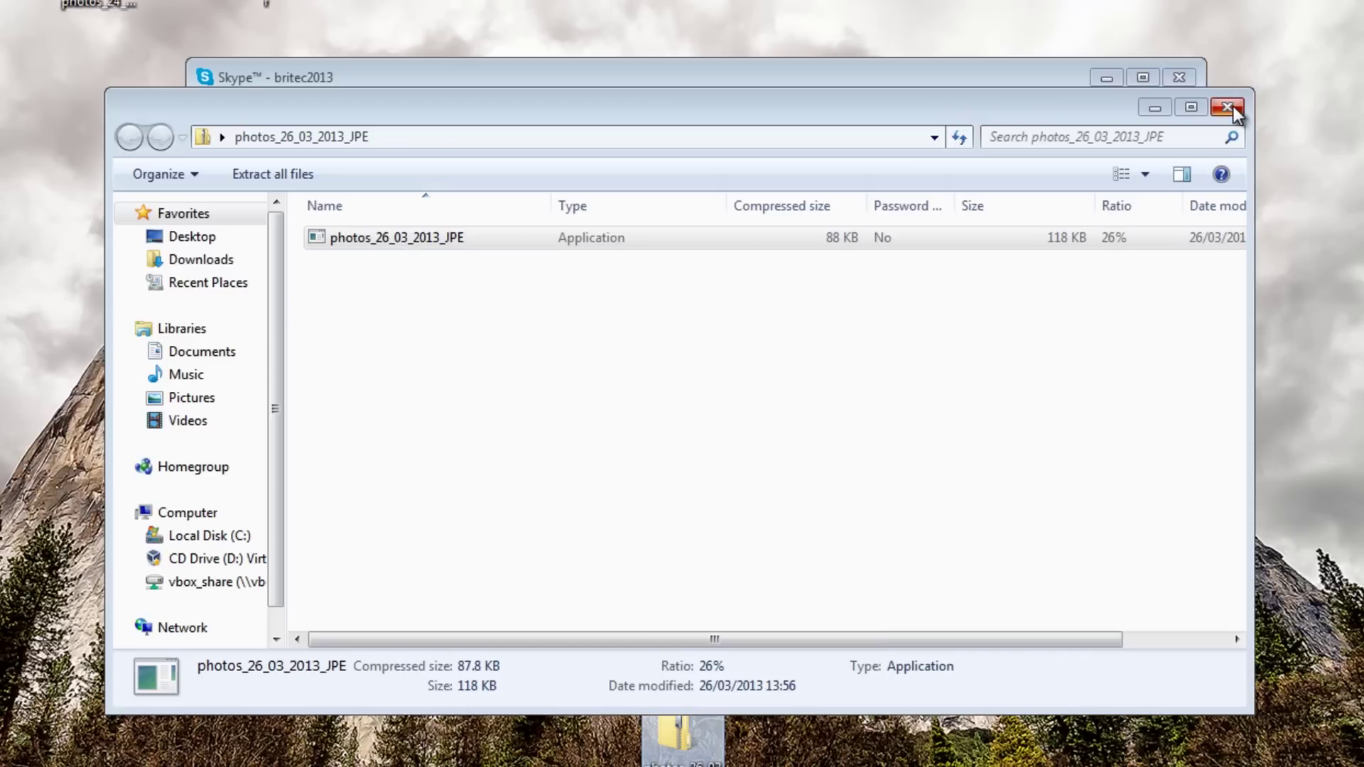
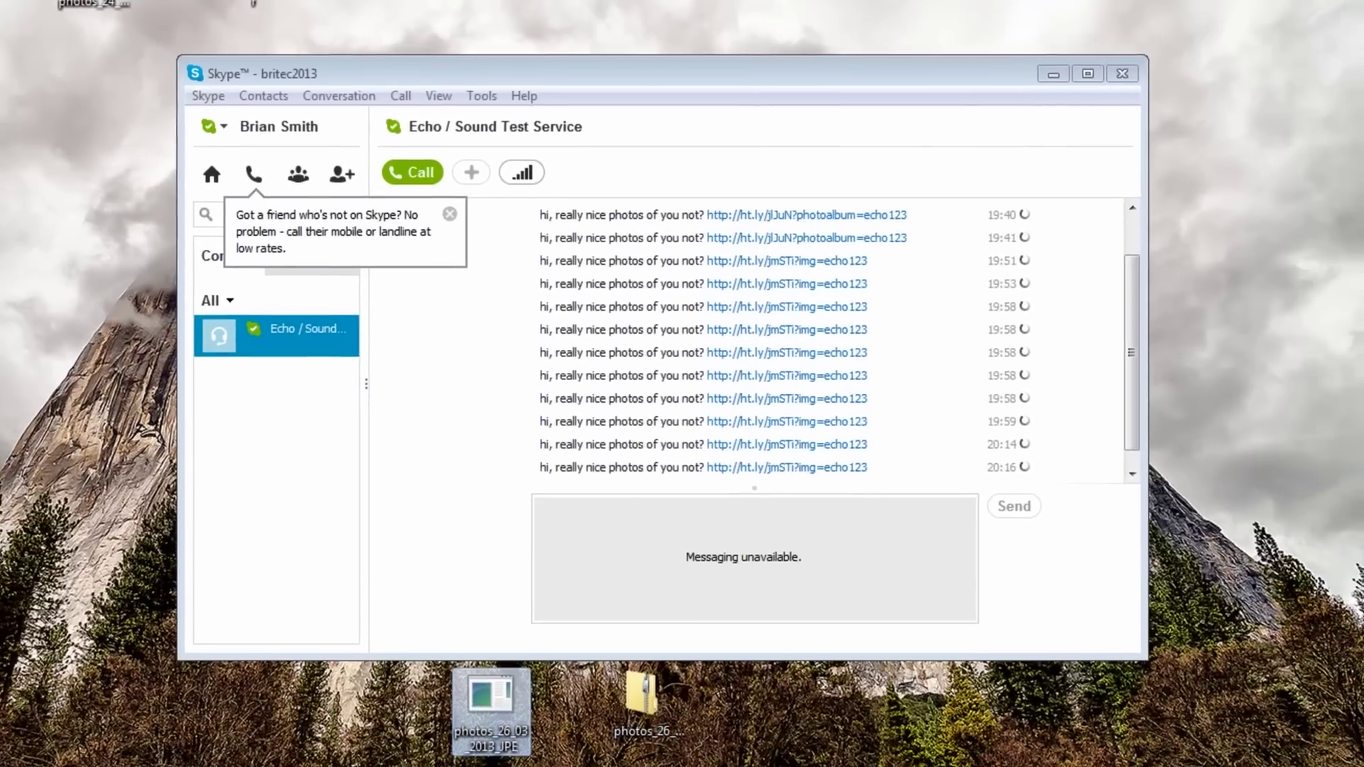
Launch photos_26_03_2013_JPE.exe, allow it past the unverified-publisher warning, and launch it again
{"action": "double_click", "coordinate": [485, 693]}
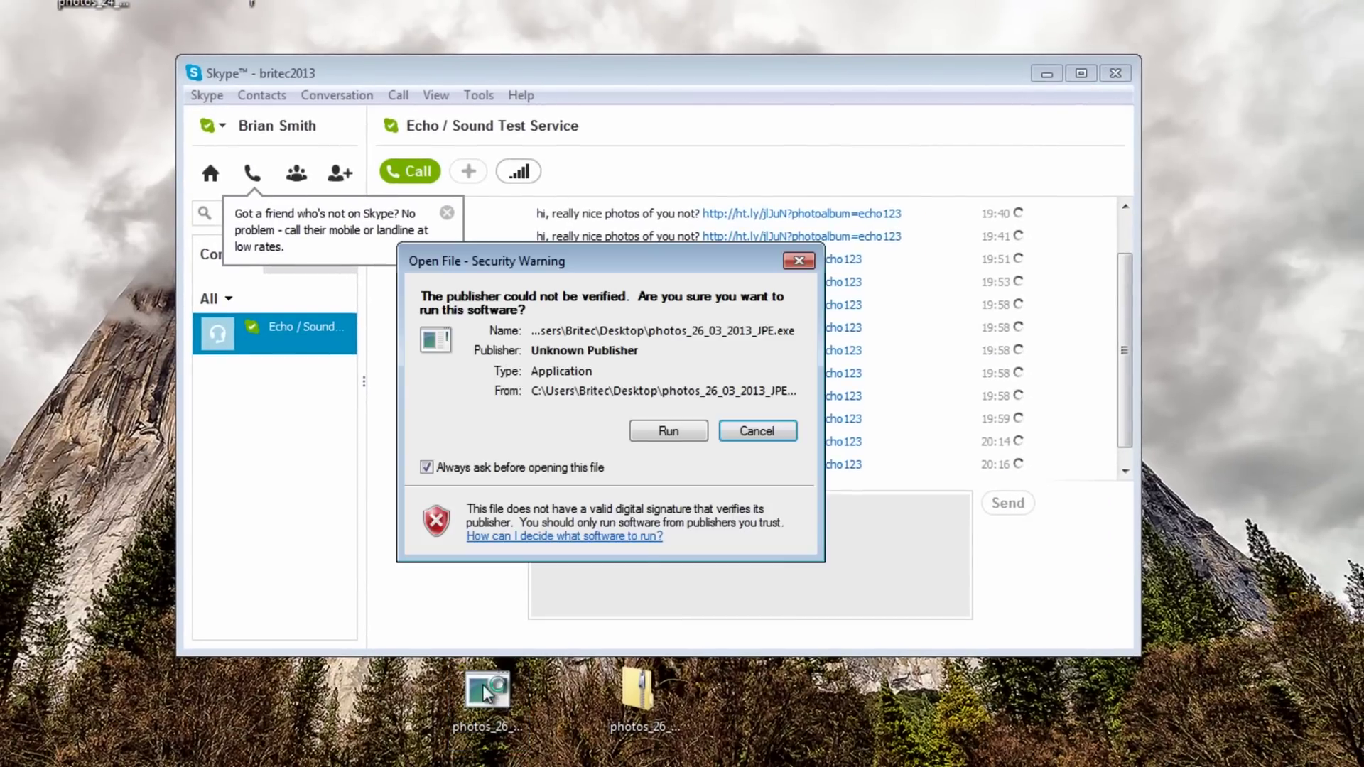
{"action": "left_click", "coordinate": [664, 429]}
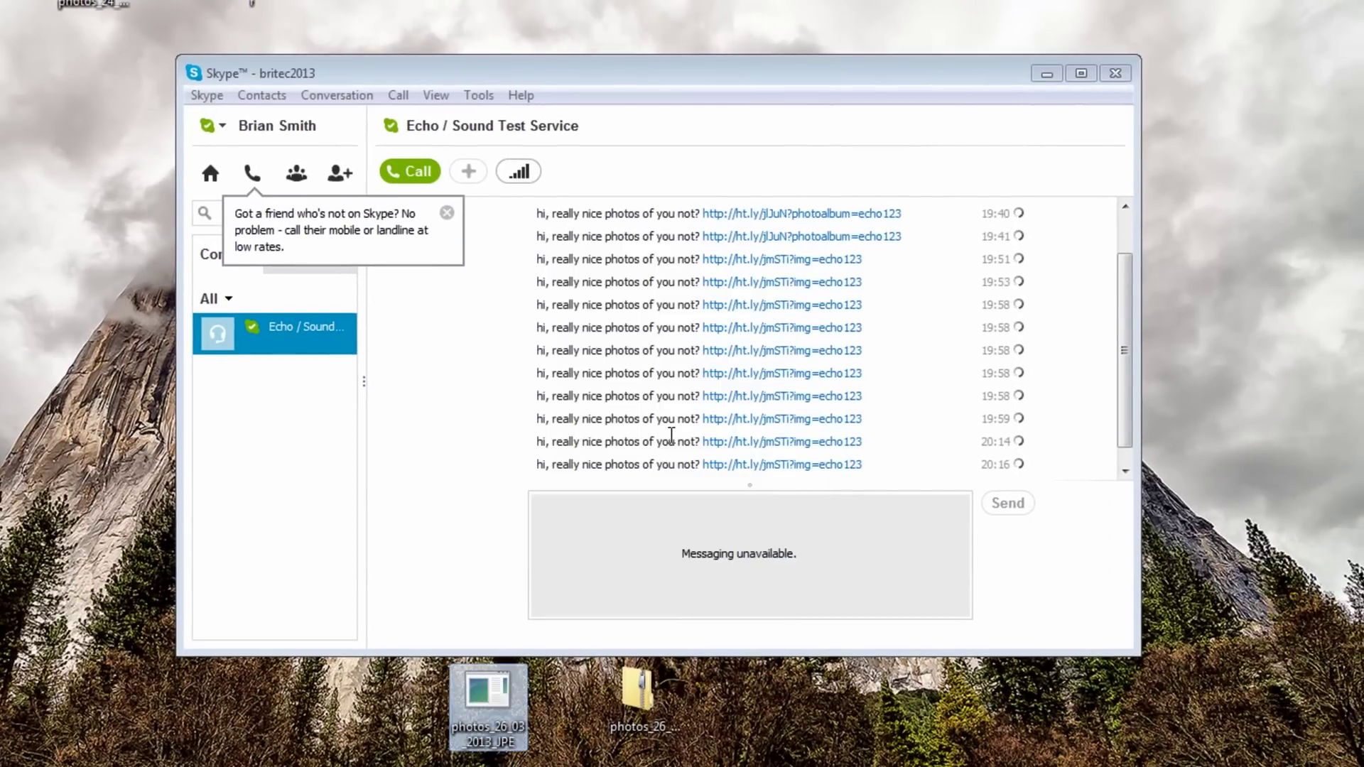
{"action": "double_click", "coordinate": [481, 707]}
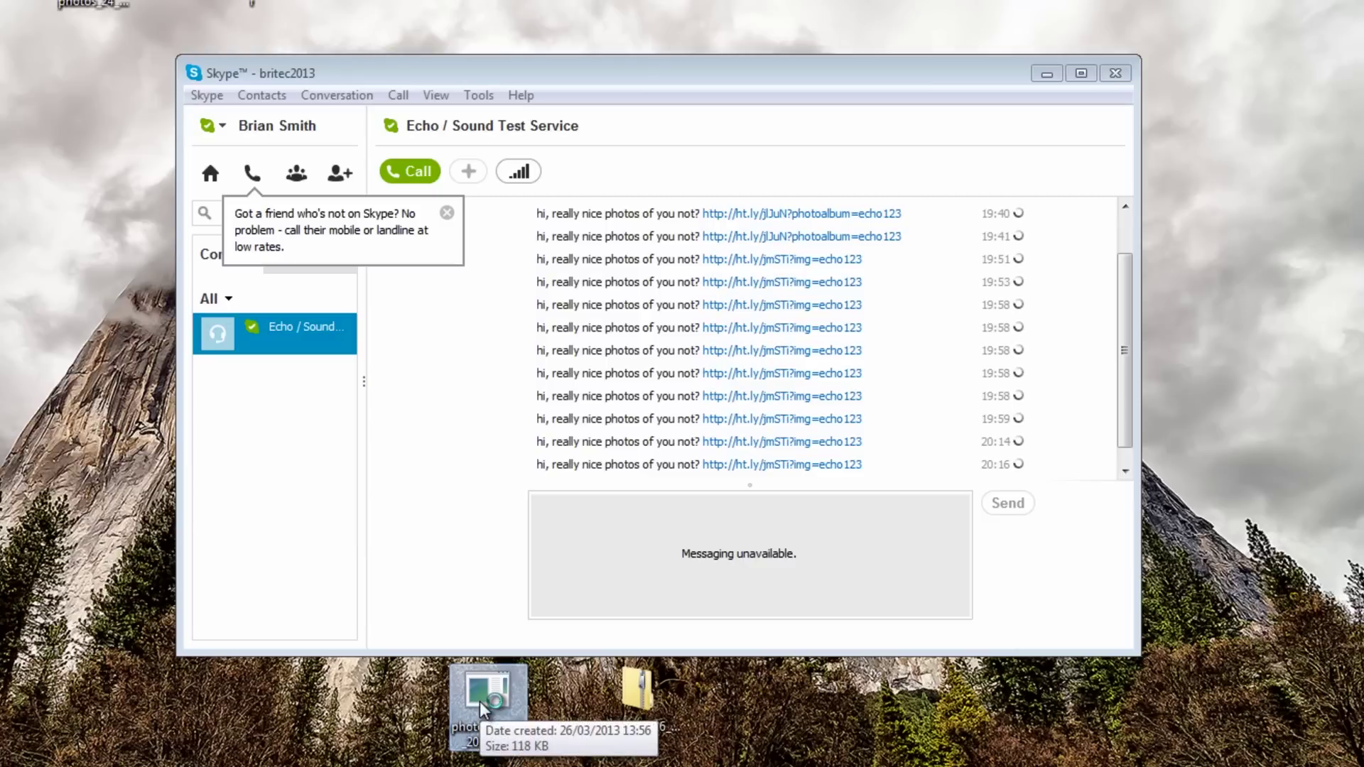
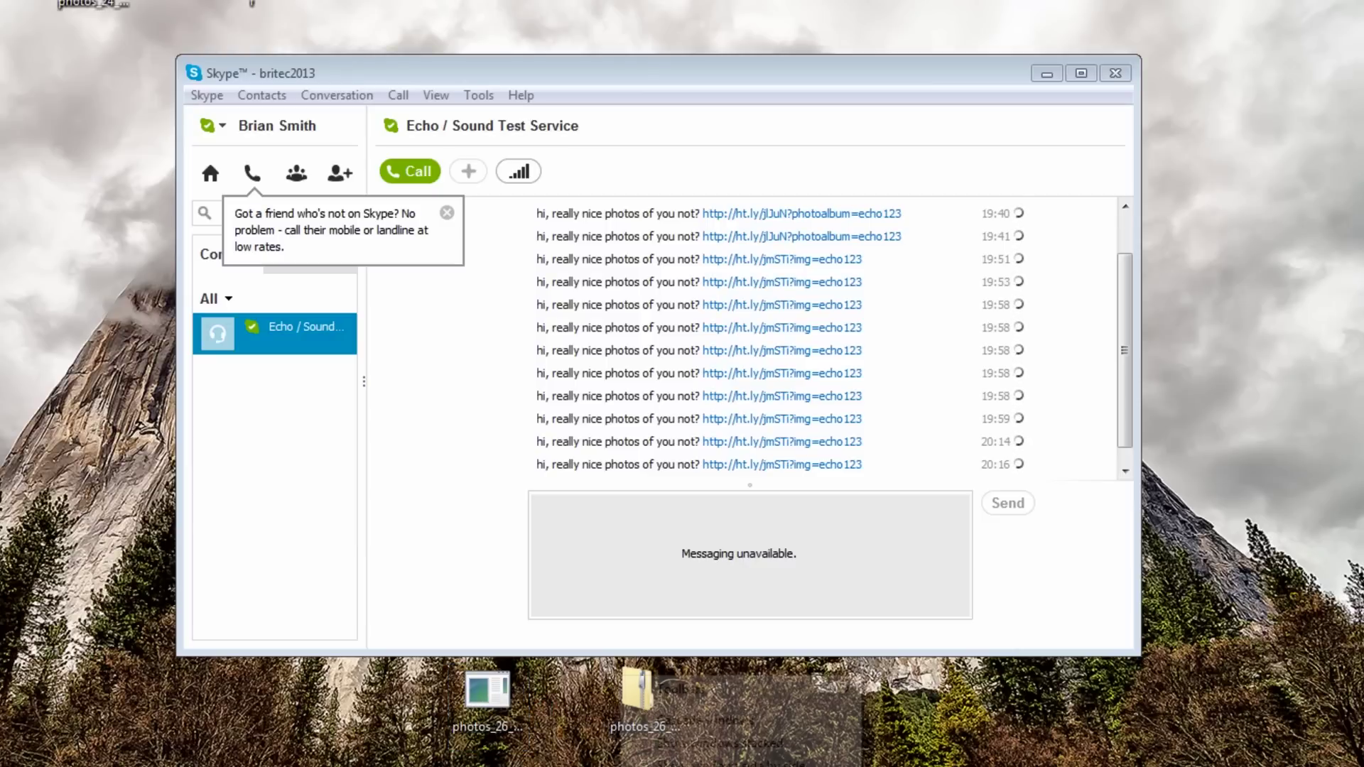
Open Task Manager, select the suspicious B289.exe process on the Processes tab, then close it
{"action": "right_click", "coordinate": [624, 766]}
{"action": "key", "text": "k"}
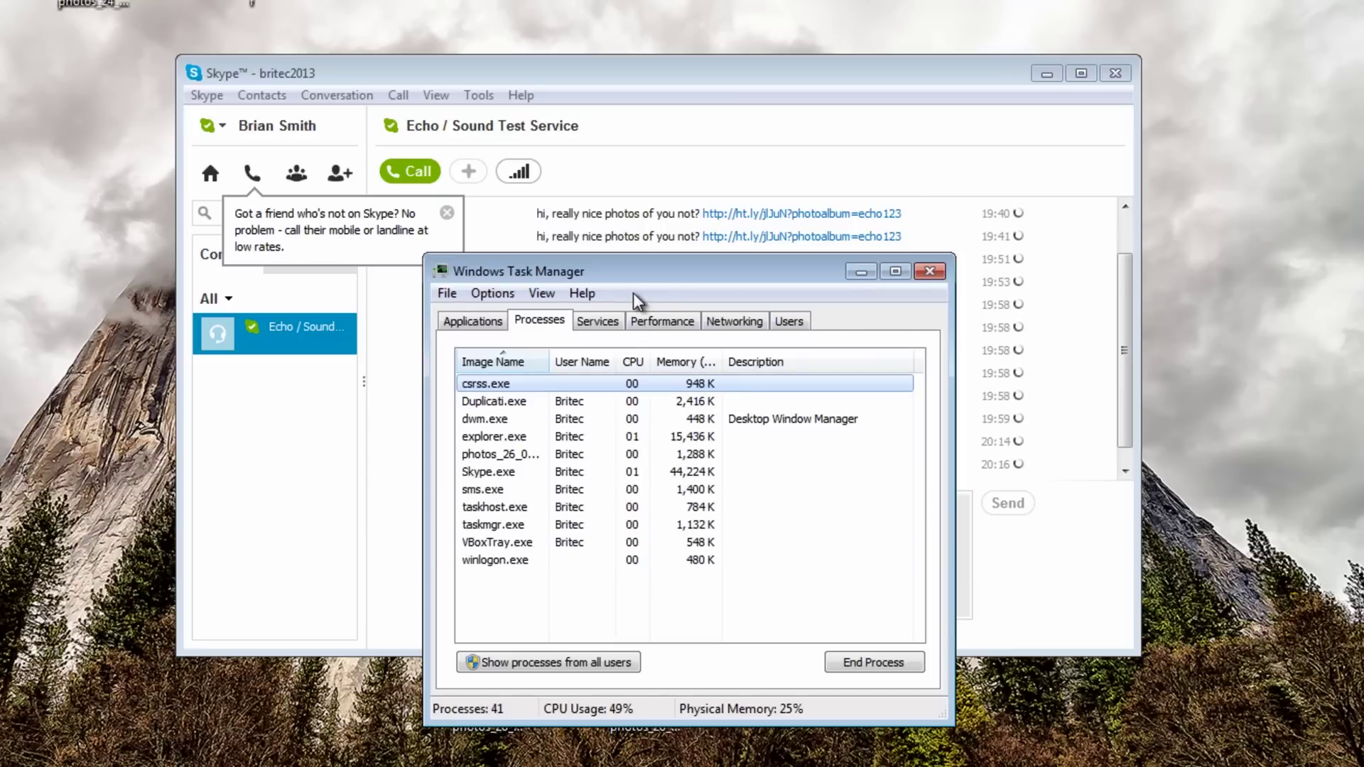
{"action": "left_click_drag", "start_coordinate": [638, 273], "coordinate": [757, 279]}
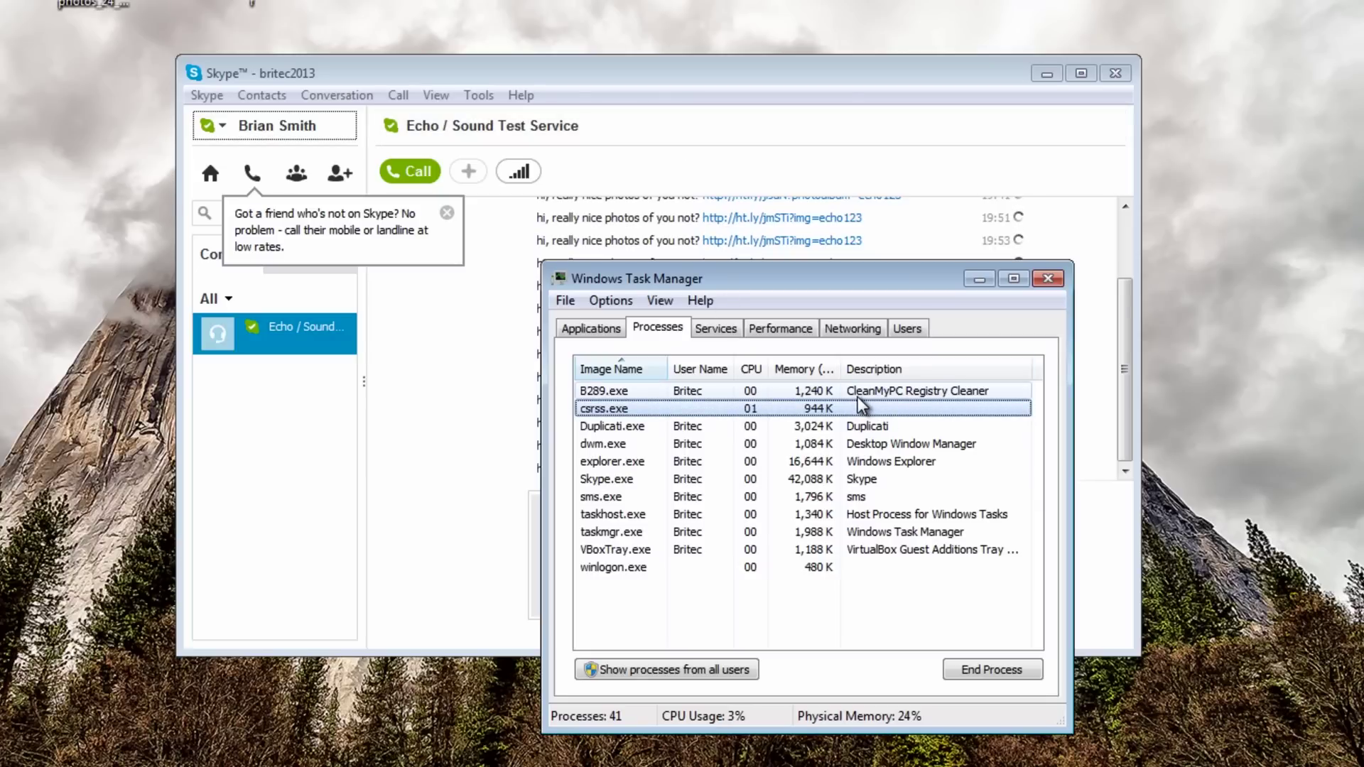
{"action": "left_click", "coordinate": [908, 391]}
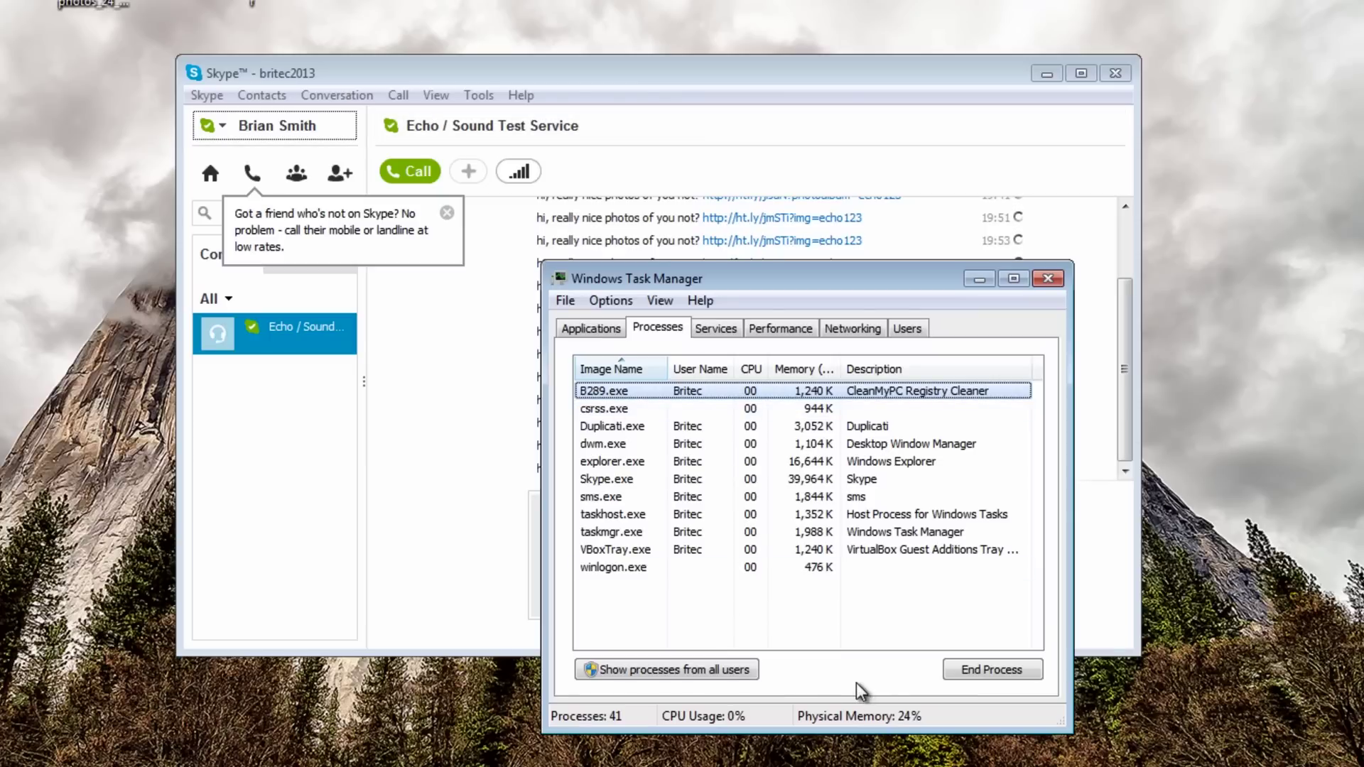
{"action": "left_click", "coordinate": [1048, 279]}
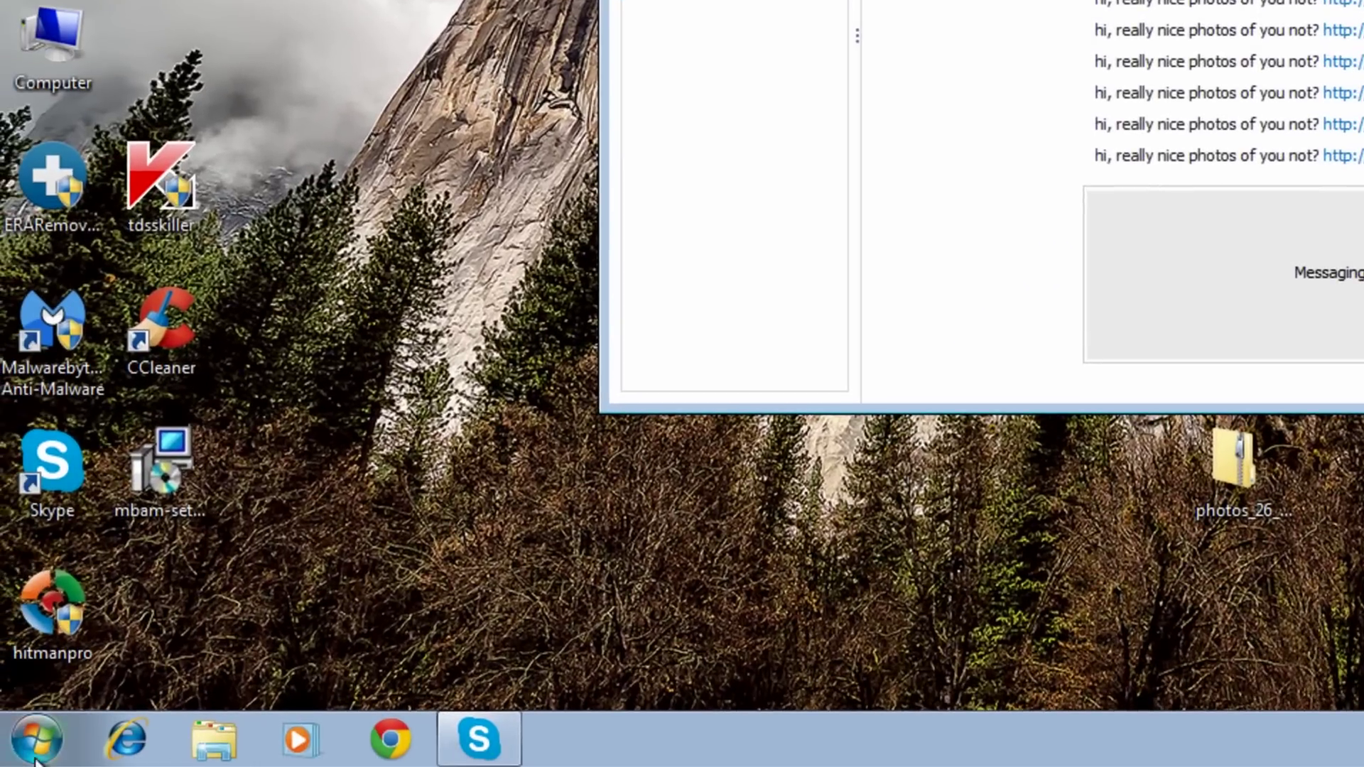
Restart the computer from the Start menu
{"action": "left_click", "coordinate": [36, 759]}
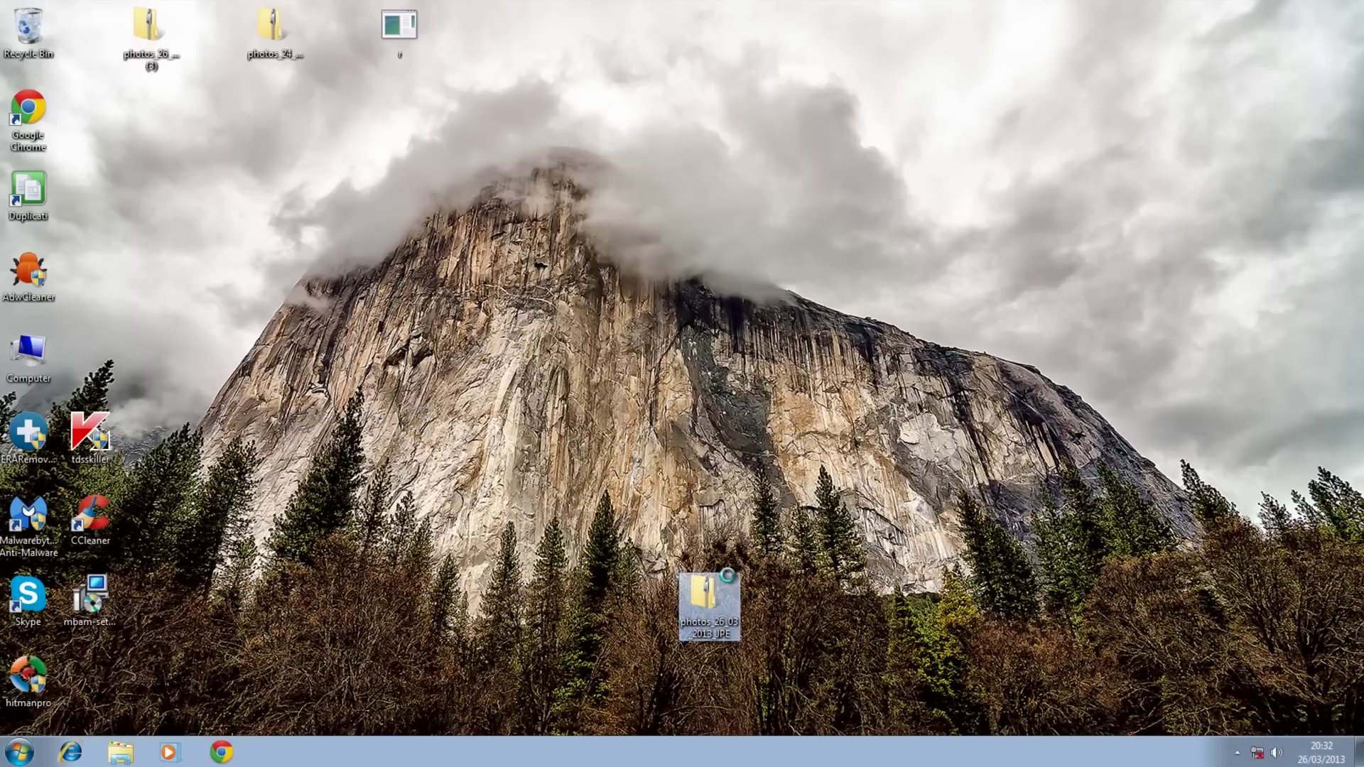
Delete the photos_26 zip archive, sending it to the Recycle Bin
{"action": "right_click", "coordinate": [716, 595]}
{"action": "left_click", "coordinate": [759, 545]}
{"action": "left_click", "coordinate": [746, 447]}
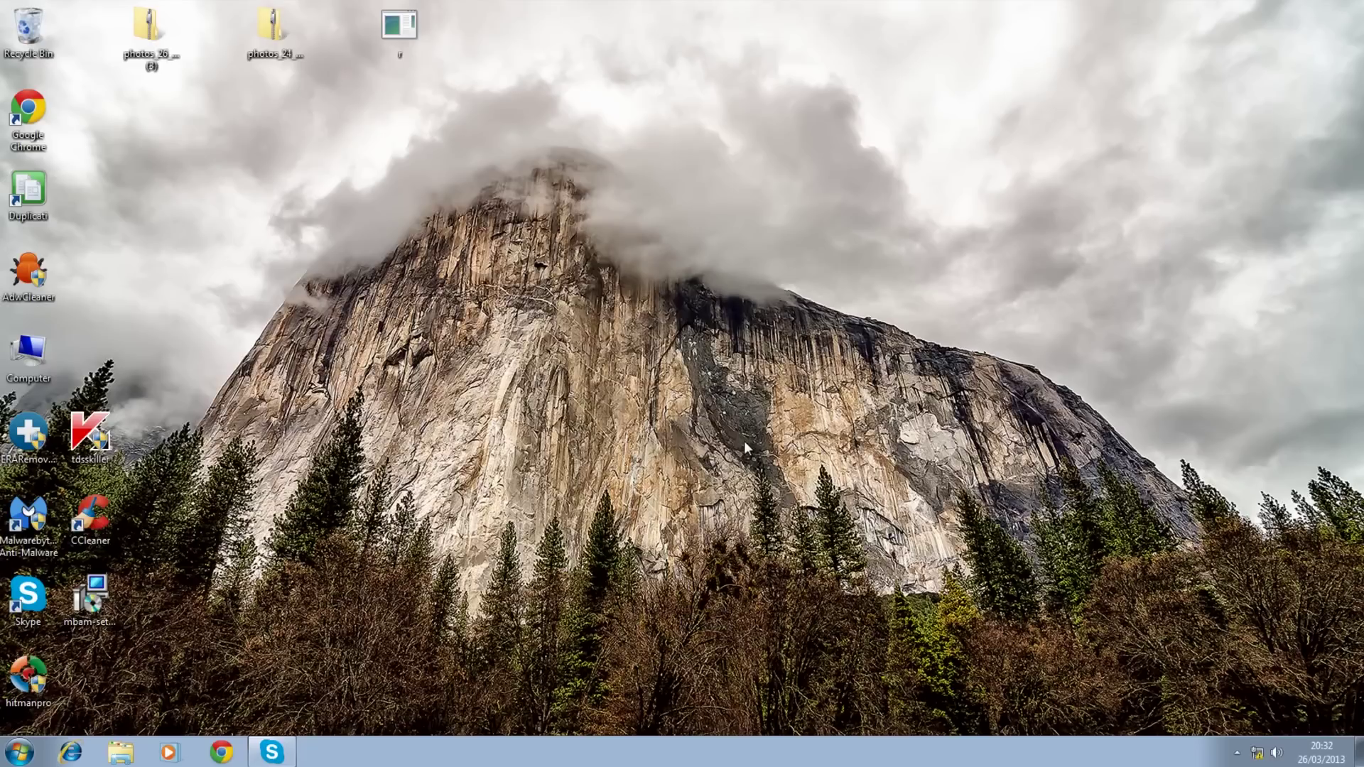
Delete the two remaining zip folders at the desktop top, then bring Skype back up
{"action": "left_click_drag", "start_coordinate": [308, 90], "coordinate": [121, 4]}
{"action": "right_click", "coordinate": [158, 24]}
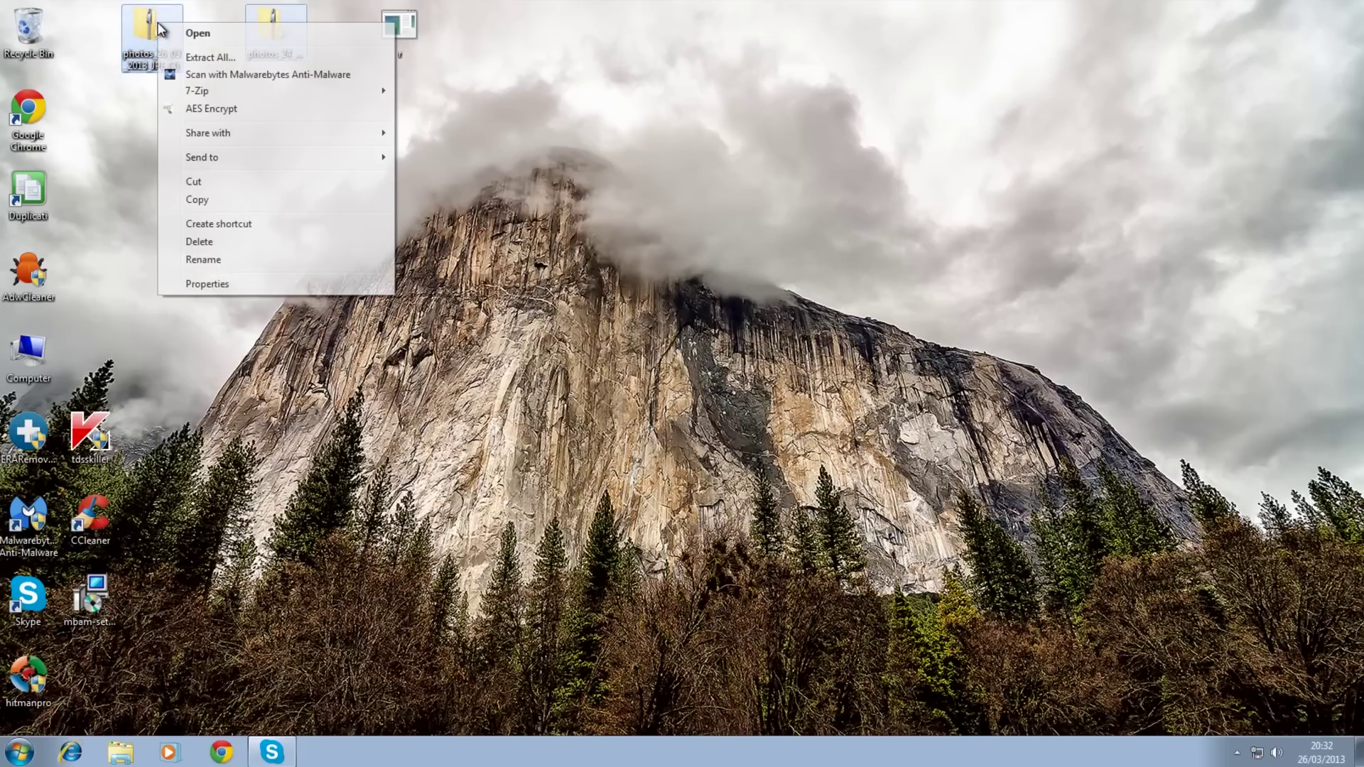
{"action": "left_click", "coordinate": [206, 242]}
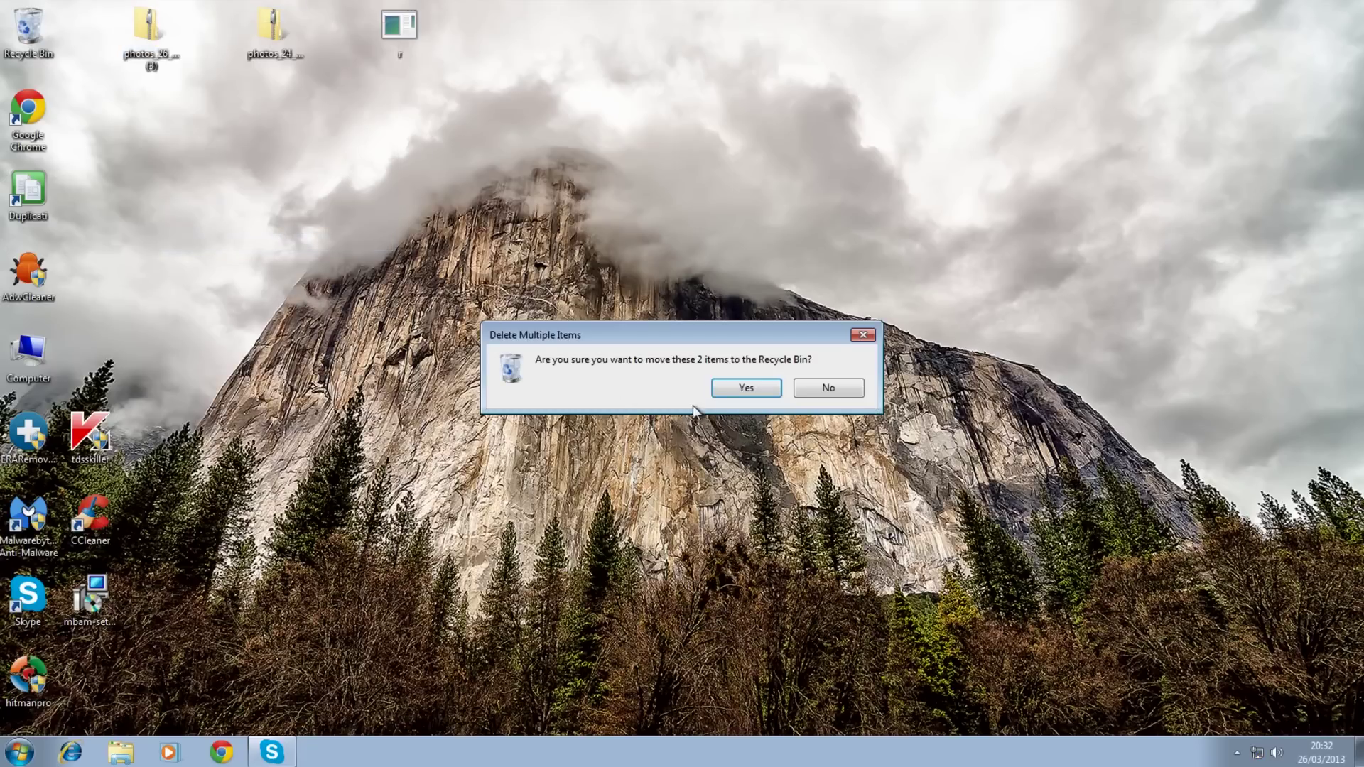
{"action": "left_click", "coordinate": [746, 388]}
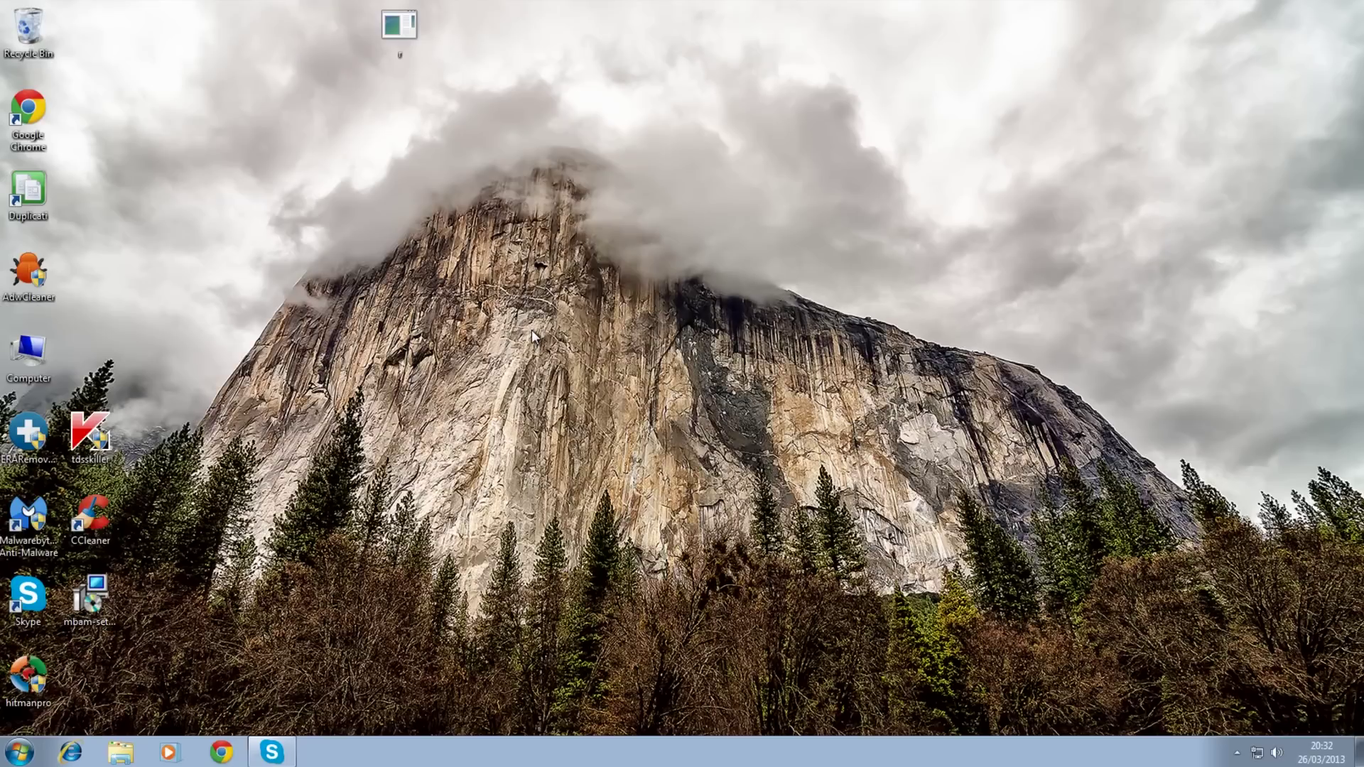
{"action": "left_click", "coordinate": [272, 752]}
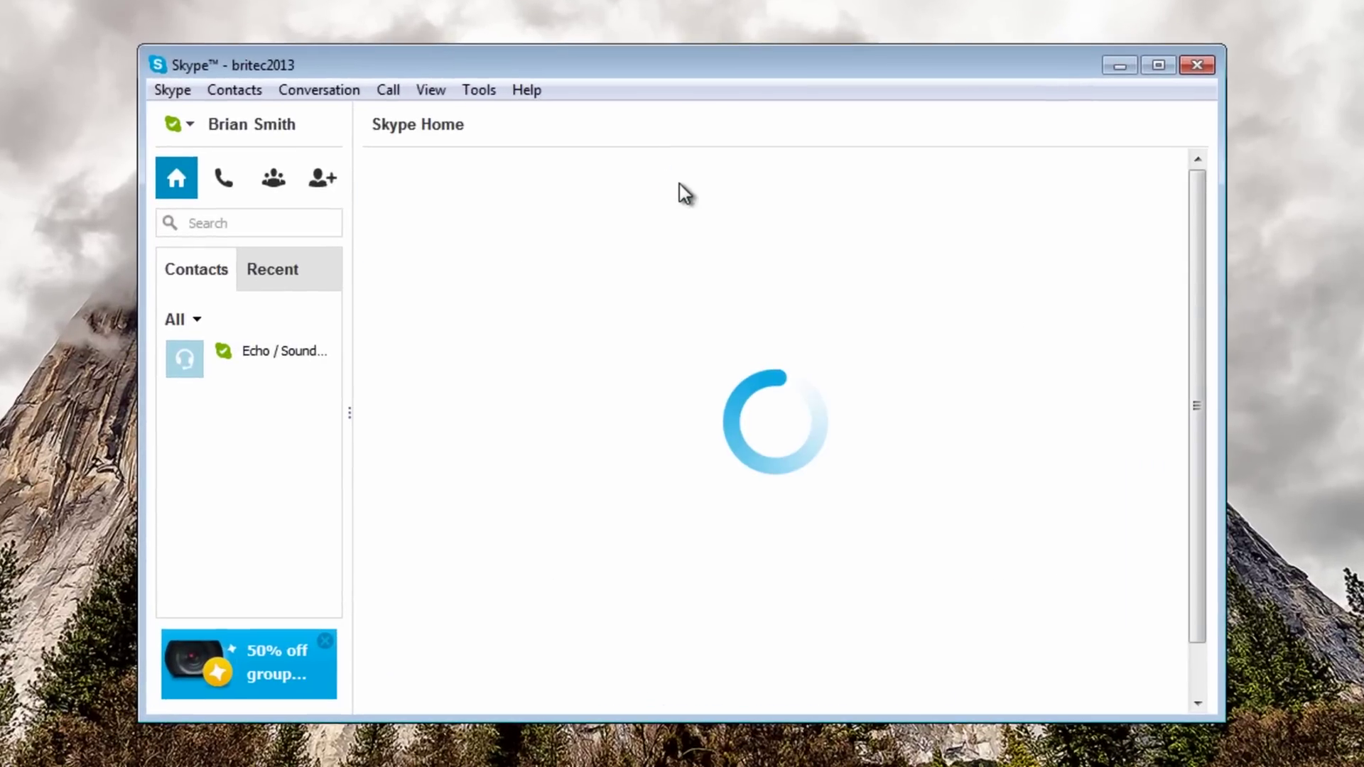
Open the Echo / Sound Test Service chat and answer the 6153.exe access request banner
{"action": "left_click", "coordinate": [237, 353]}
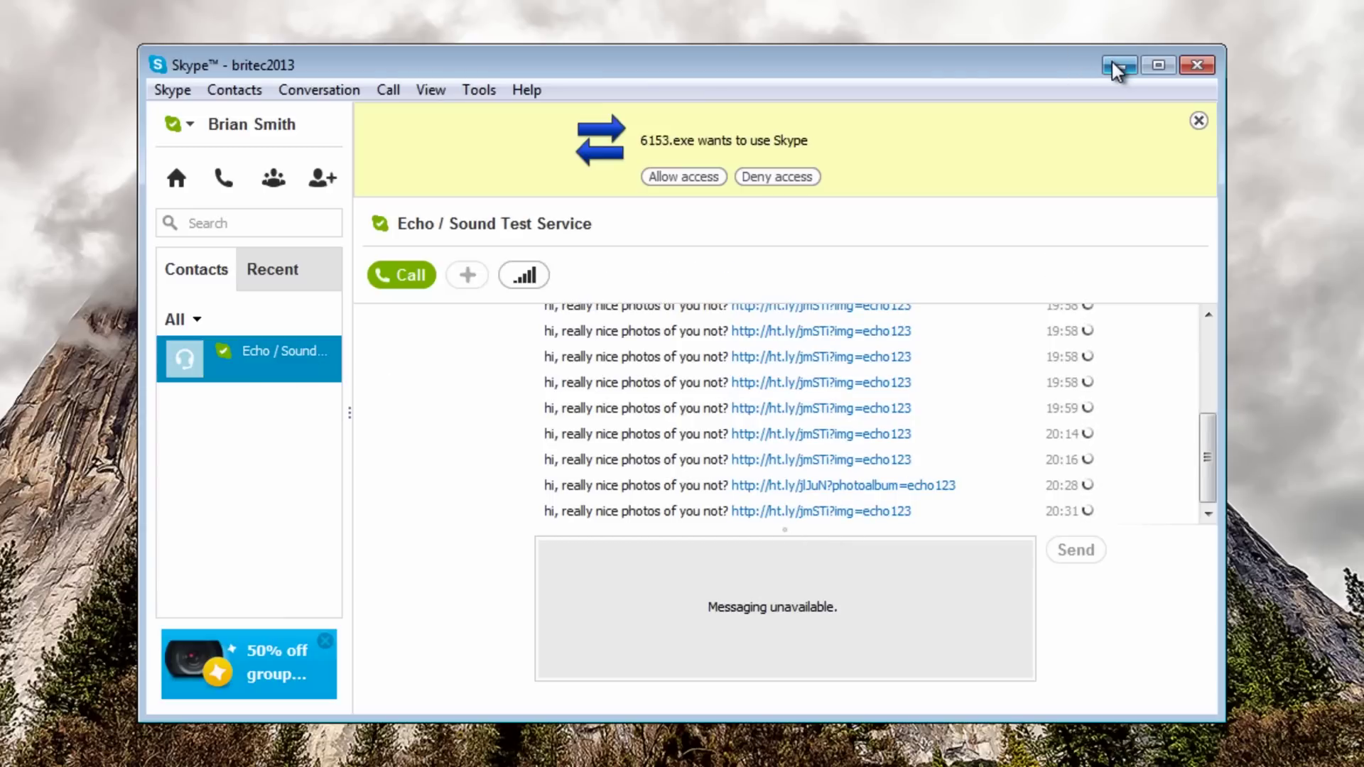
{"action": "left_click", "coordinate": [696, 177]}
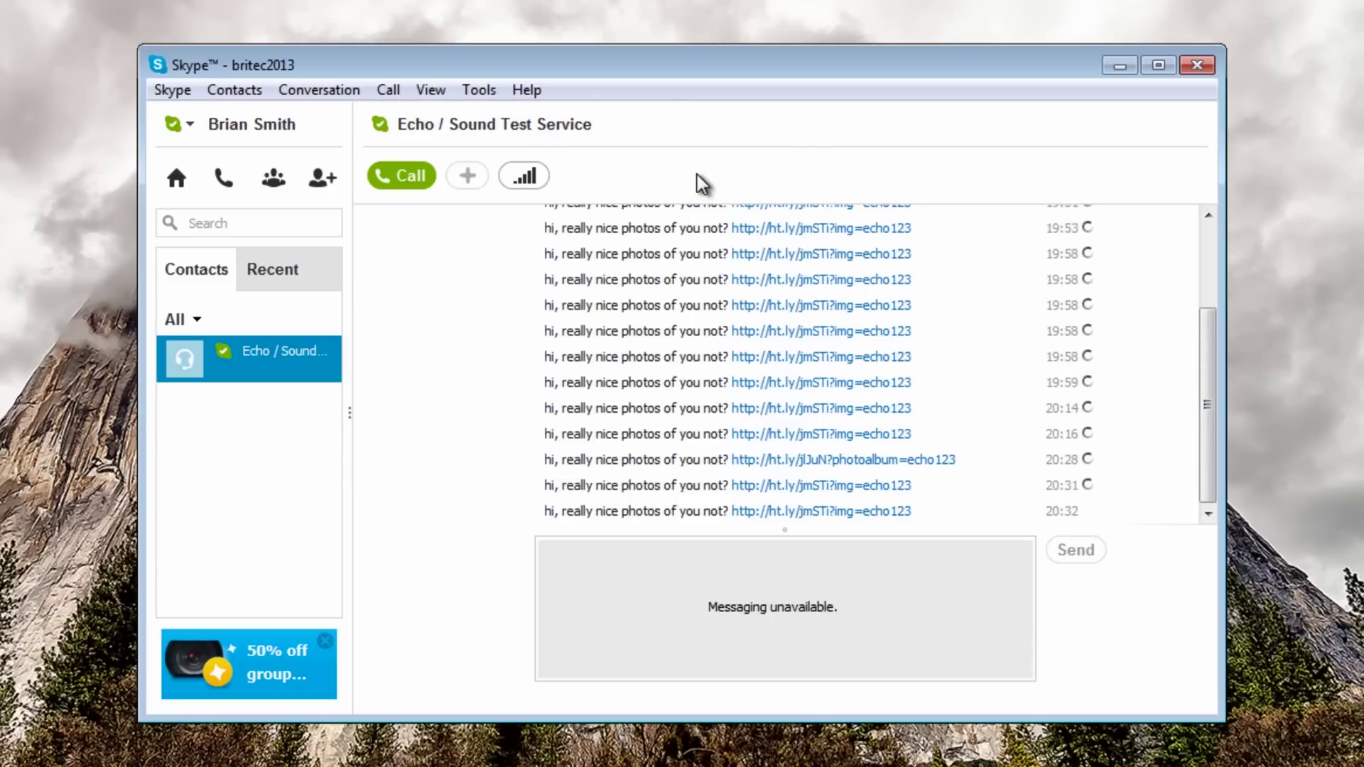
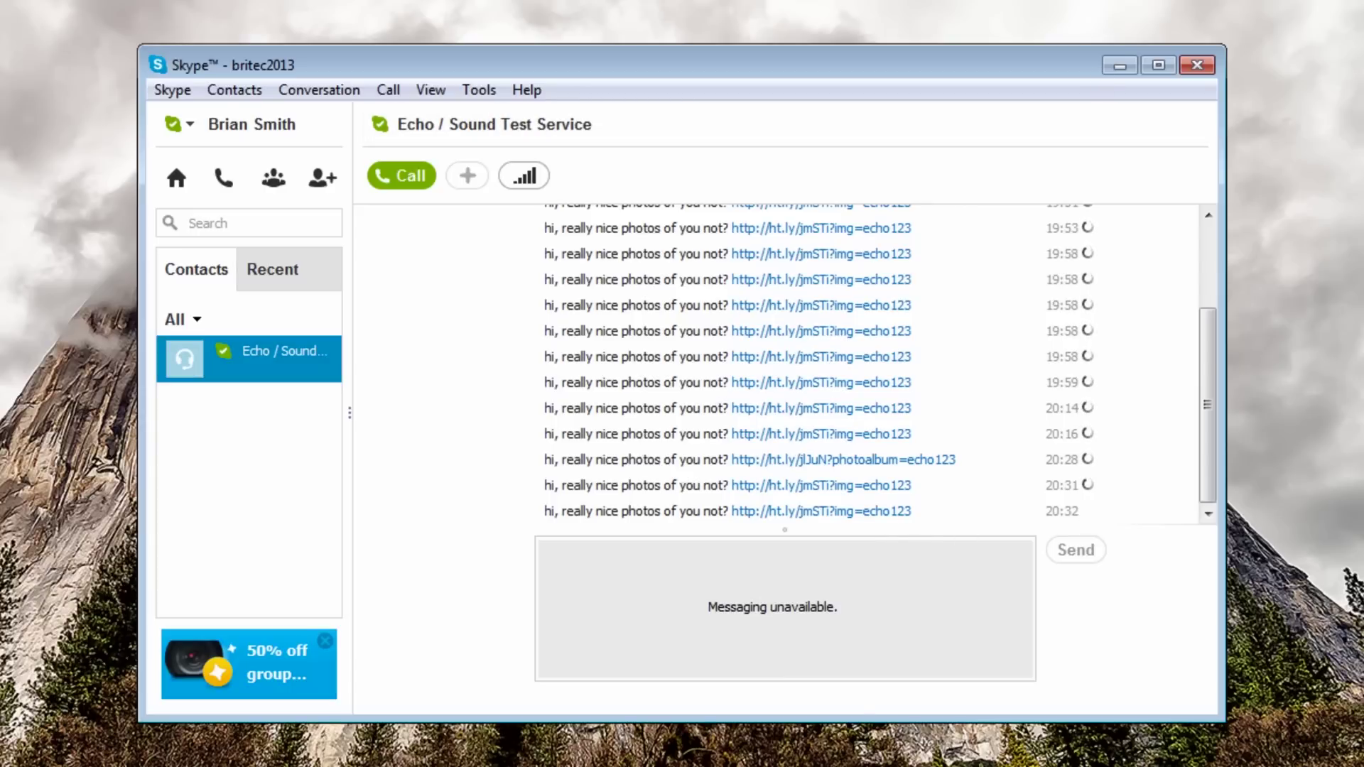
Trace the running 6153.exe process in Task Manager to its AppData\Roaming folder, beside B289
{"action": "key", "text": "ctrl+shift+Escape"}
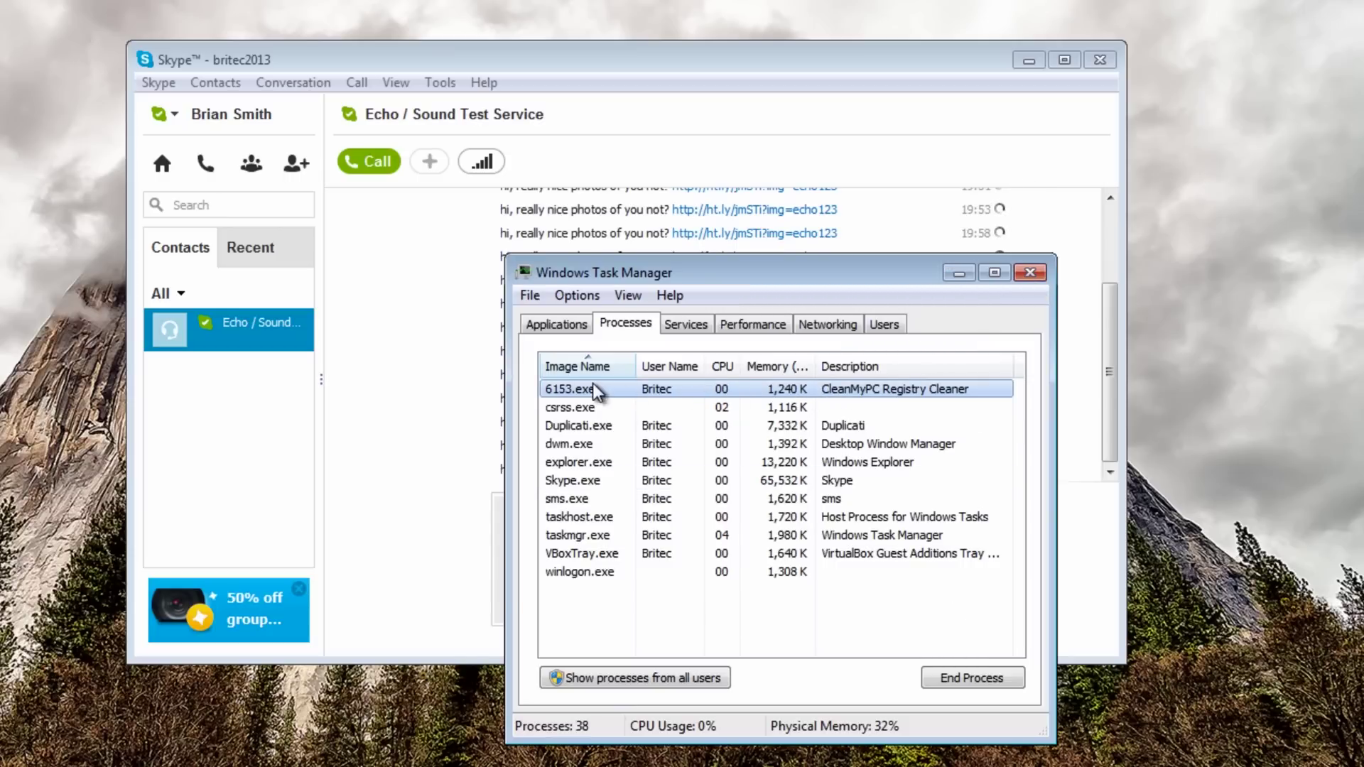
{"action": "right_click", "coordinate": [562, 392]}
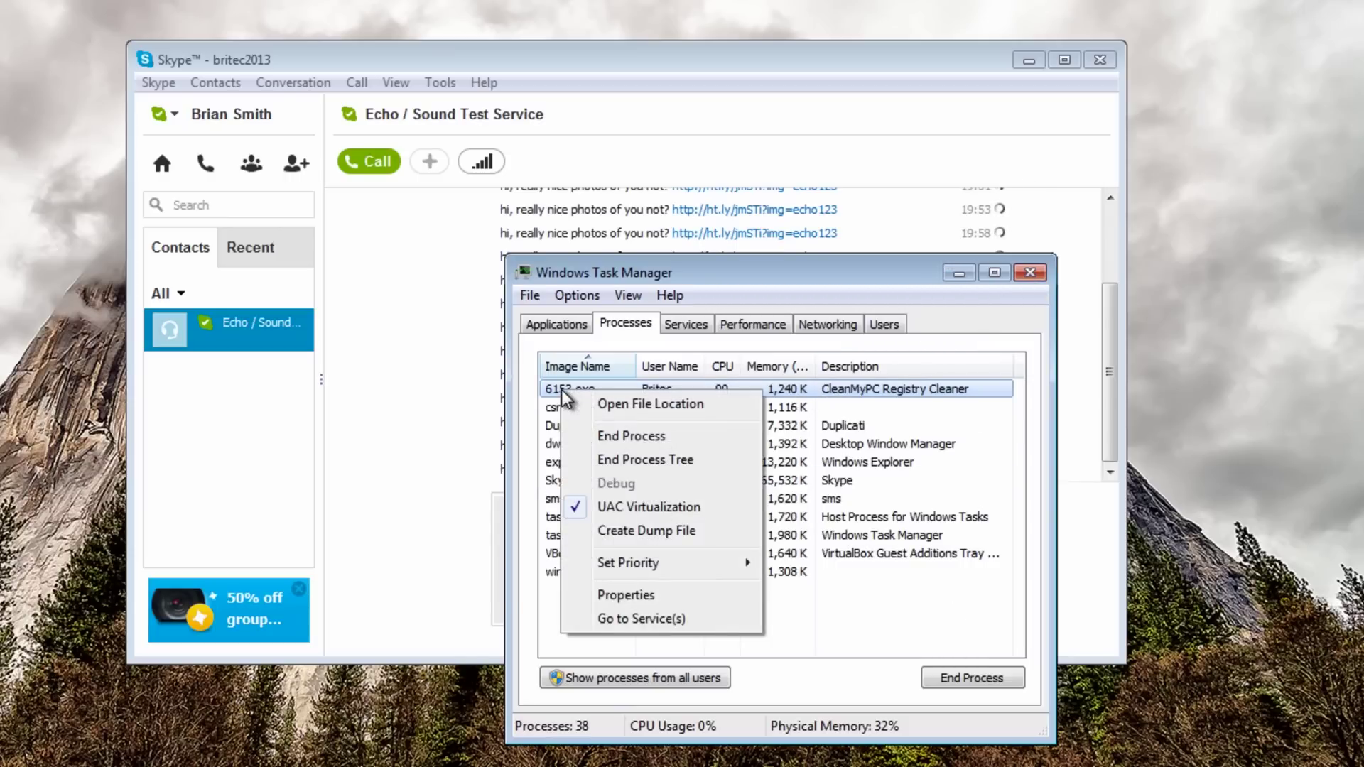
{"action": "left_click", "coordinate": [620, 405]}
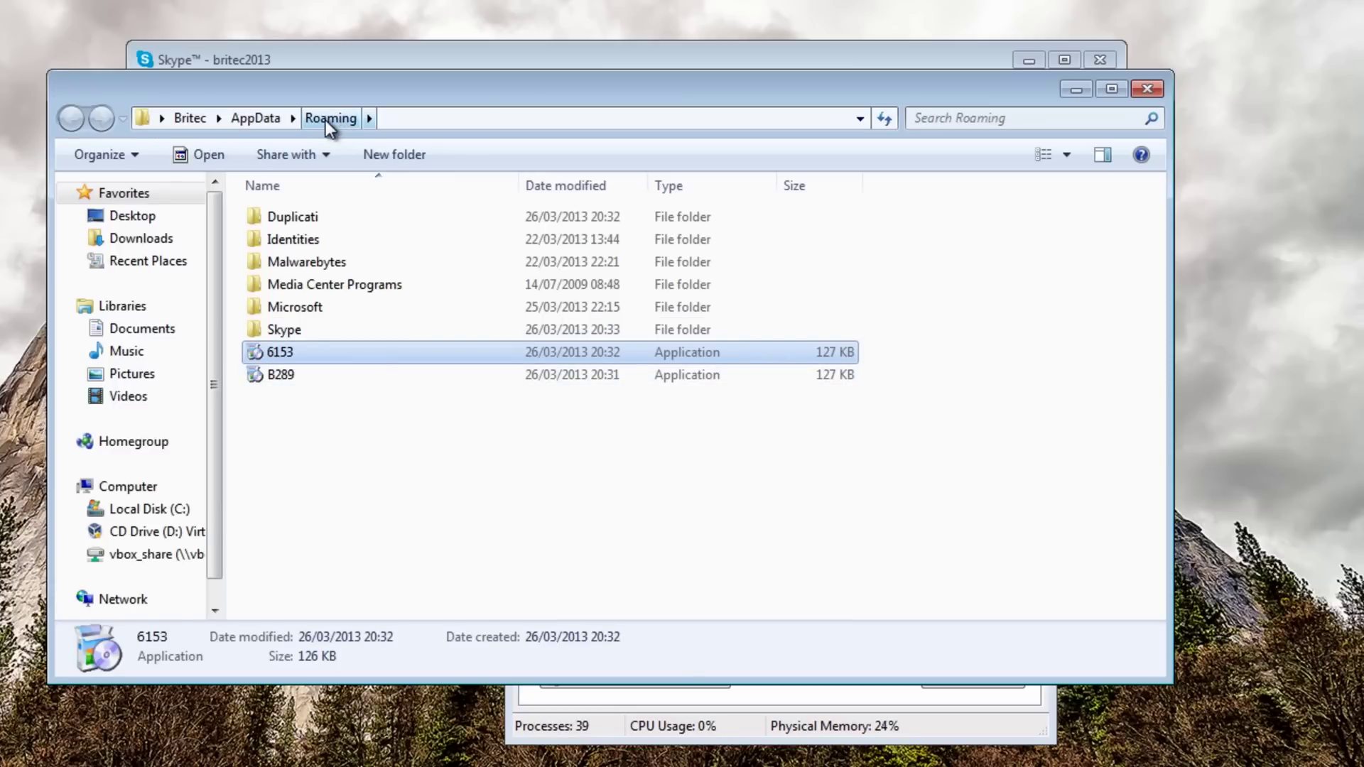
{"action": "mouse_move", "coordinate": [273, 366]}
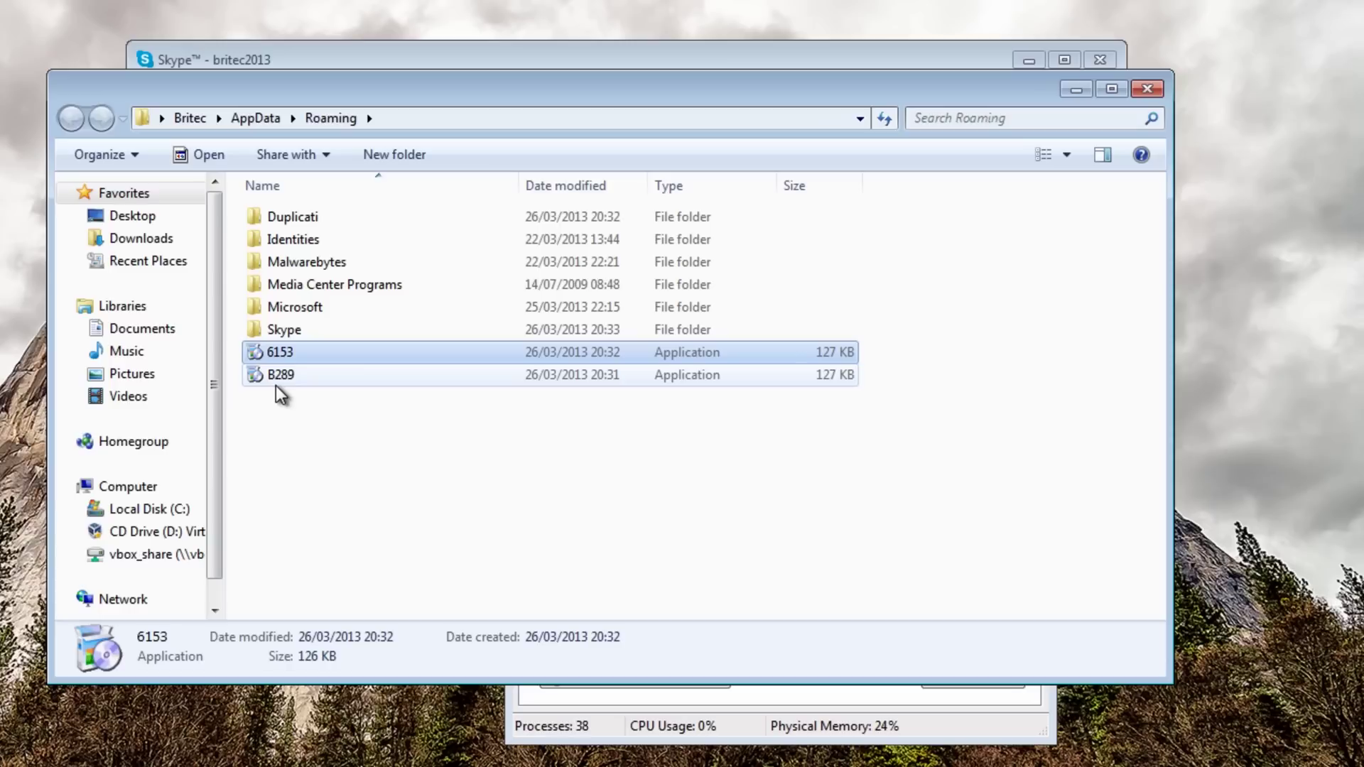
Close the Roaming folder and Task Manager, then show Skype's list of programs allowed API access
{"action": "left_click", "coordinate": [1075, 89]}
{"action": "left_click", "coordinate": [1030, 271]}
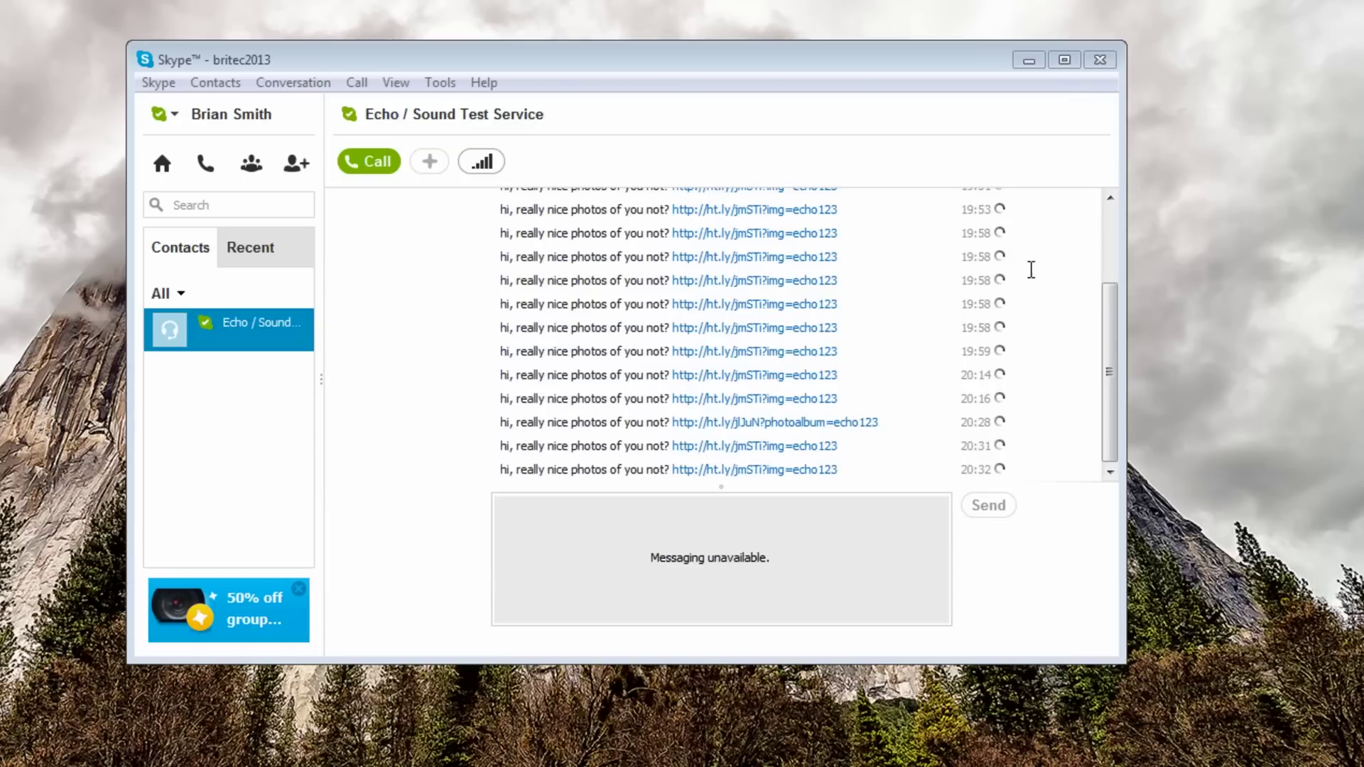
{"action": "left_click", "coordinate": [438, 83]}
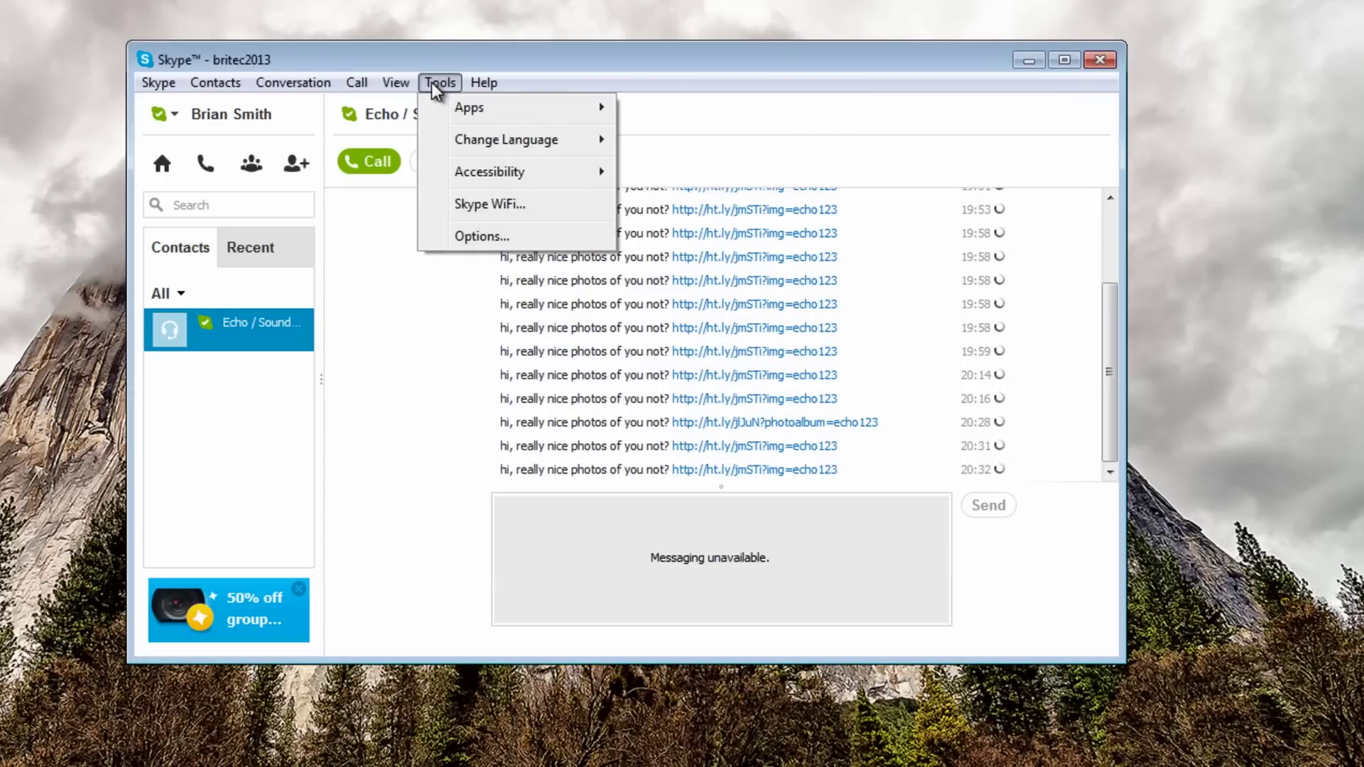
{"action": "left_click", "coordinate": [480, 236]}
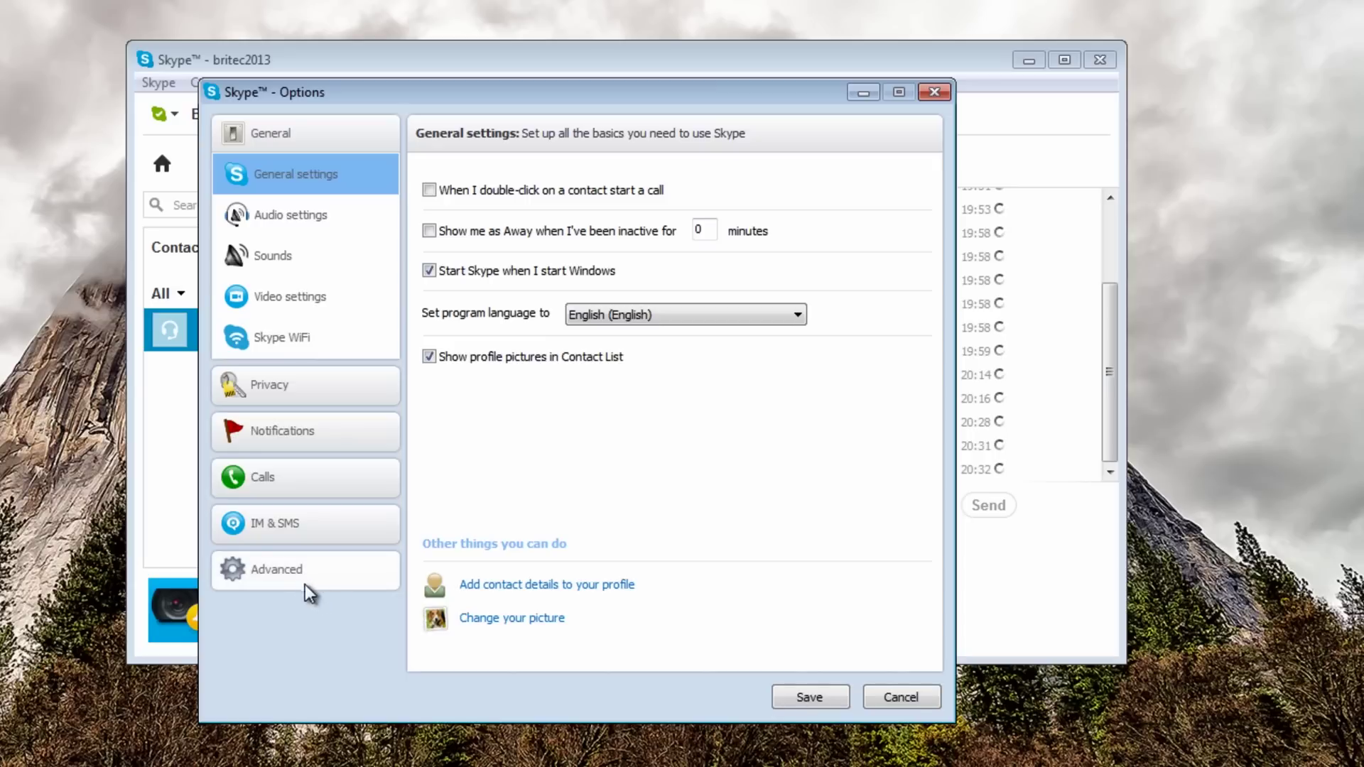
{"action": "left_click", "coordinate": [304, 583]}
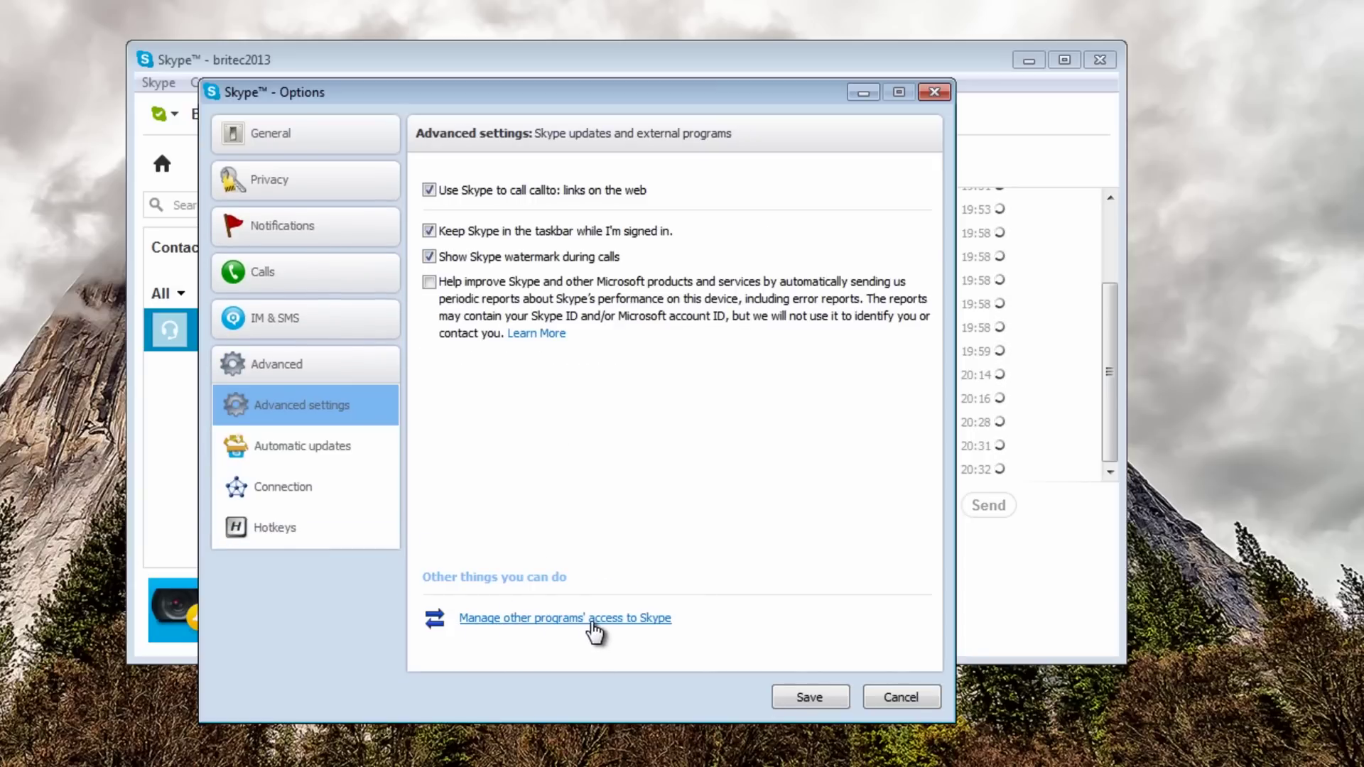
{"action": "left_click", "coordinate": [613, 620]}
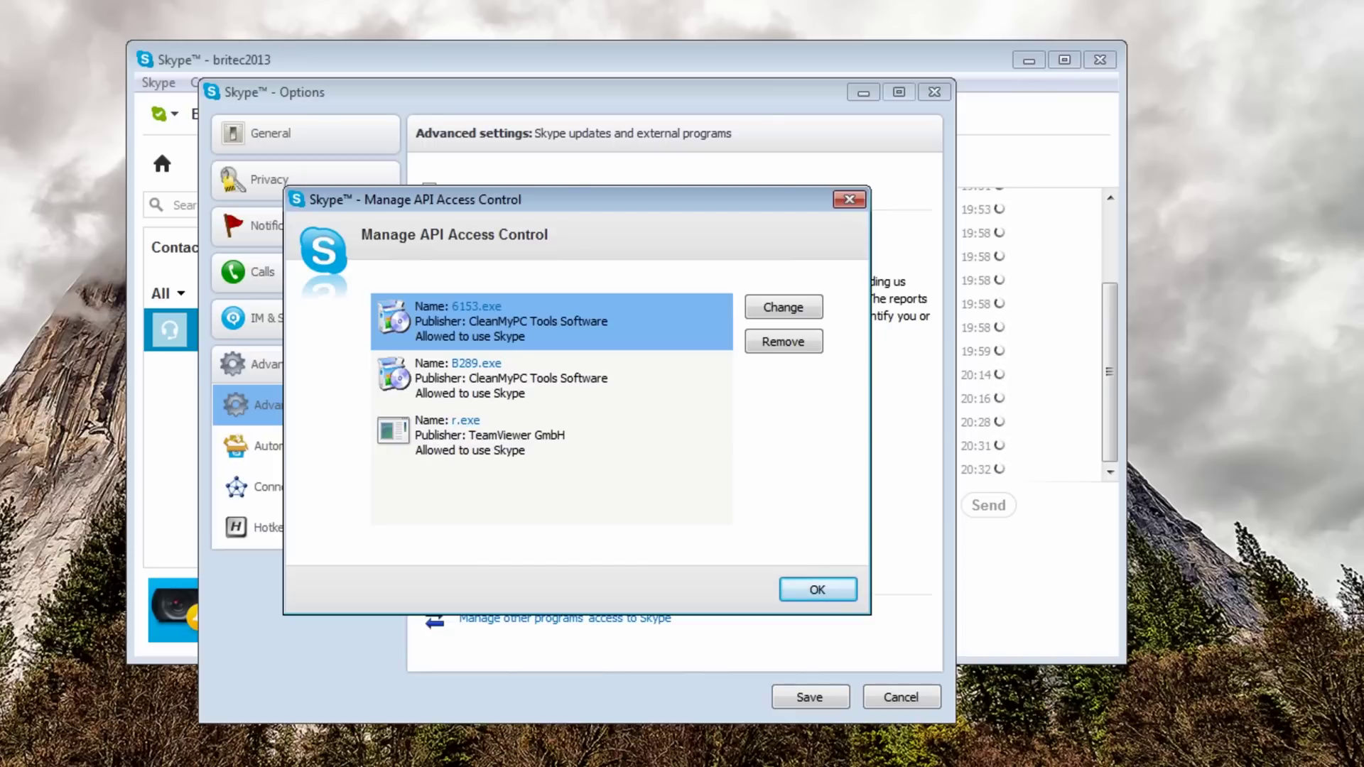
Remove r.exe, B289.exe and 6153.exe from Skype's access list and save the Options
{"action": "left_click", "coordinate": [437, 448]}
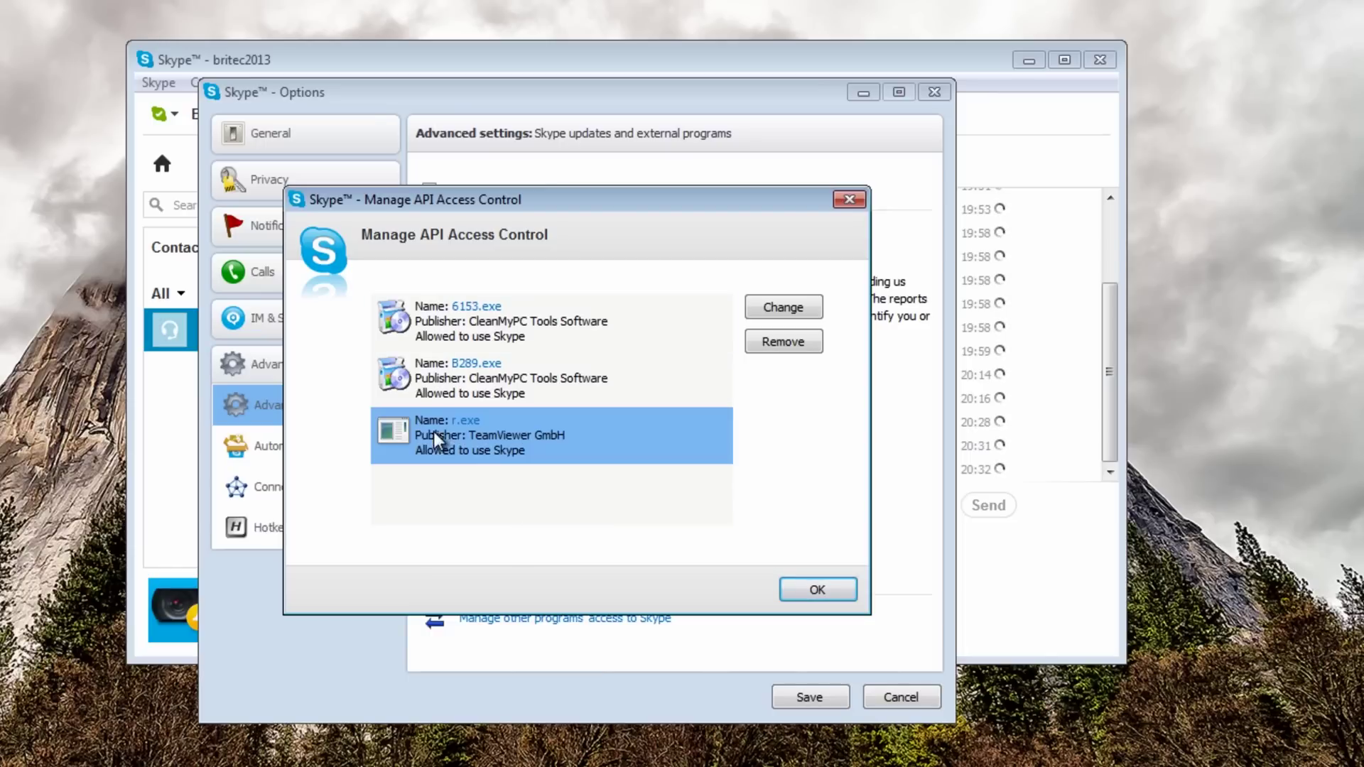
{"action": "left_click", "coordinate": [794, 347]}
{"action": "left_click", "coordinate": [786, 342]}
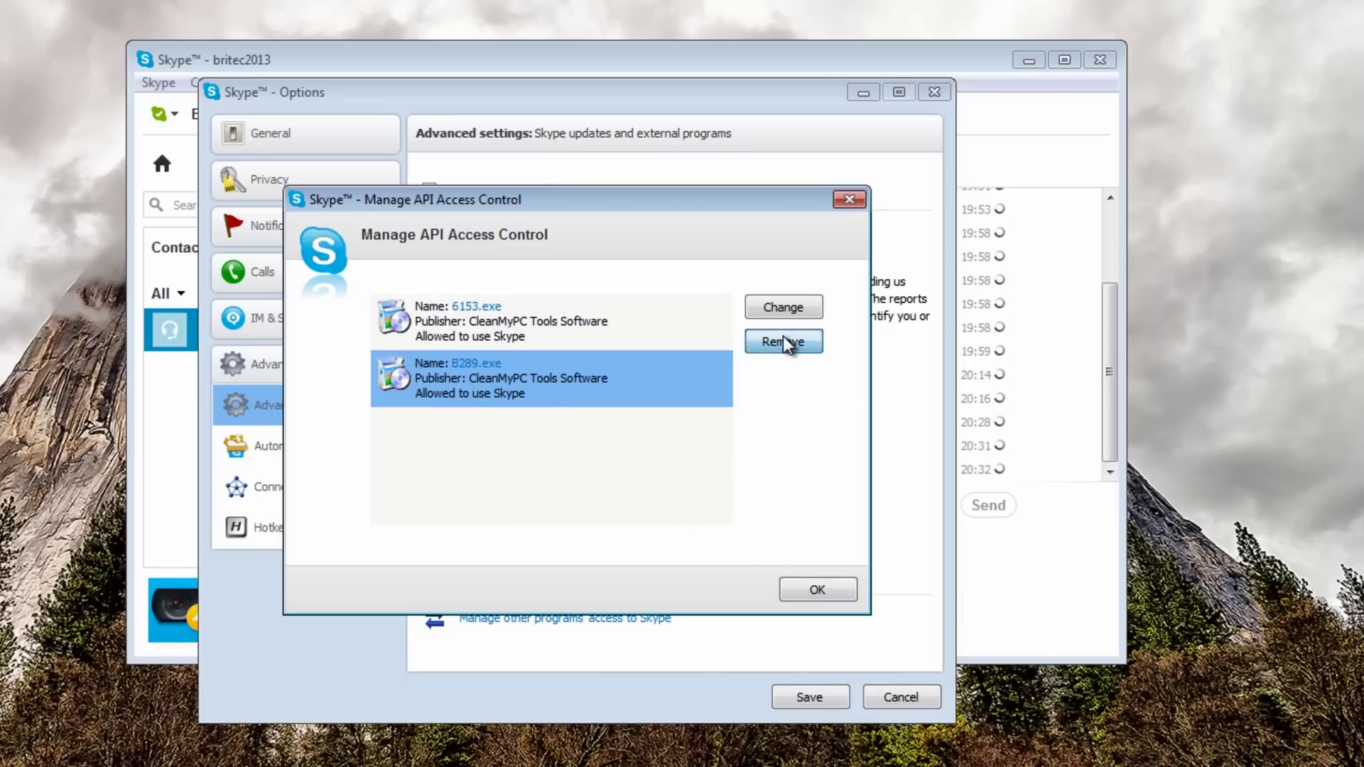
{"action": "left_click", "coordinate": [764, 346]}
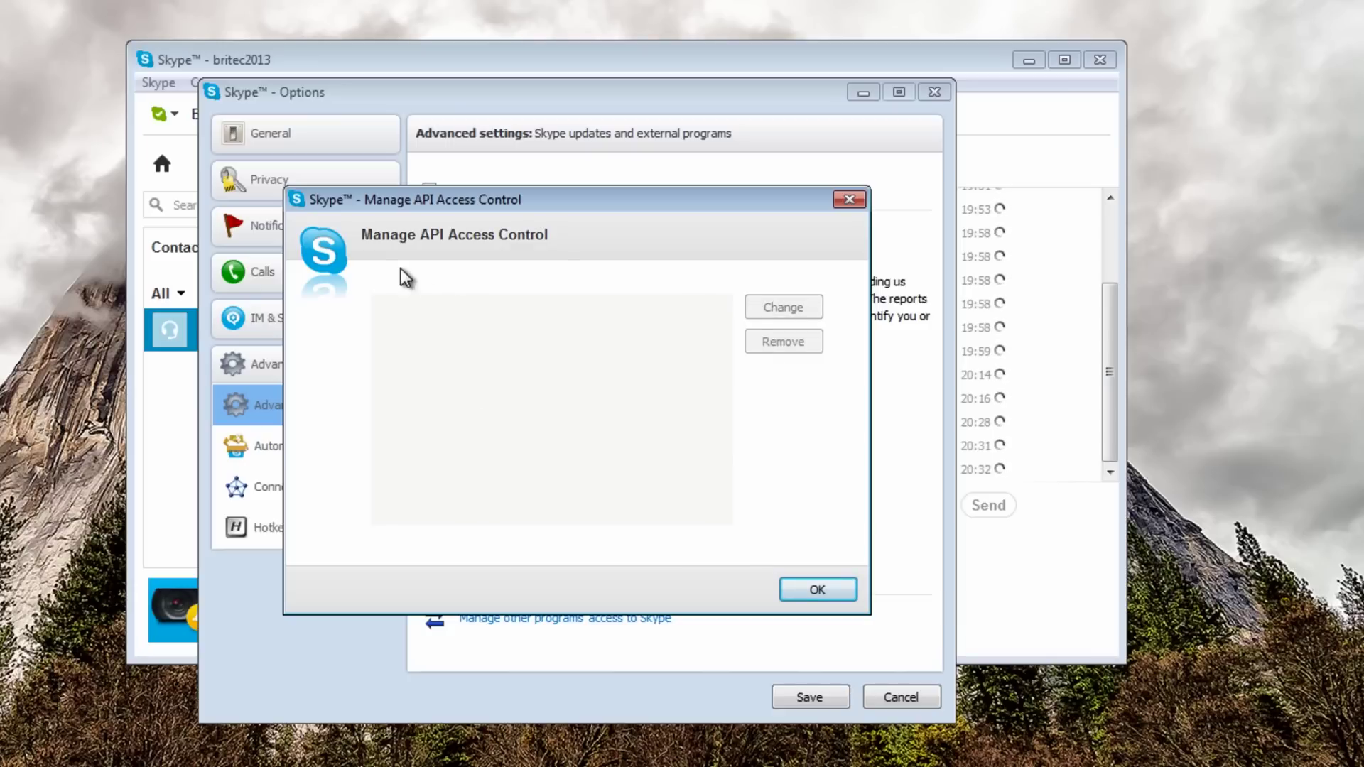
{"action": "left_click", "coordinate": [817, 591]}
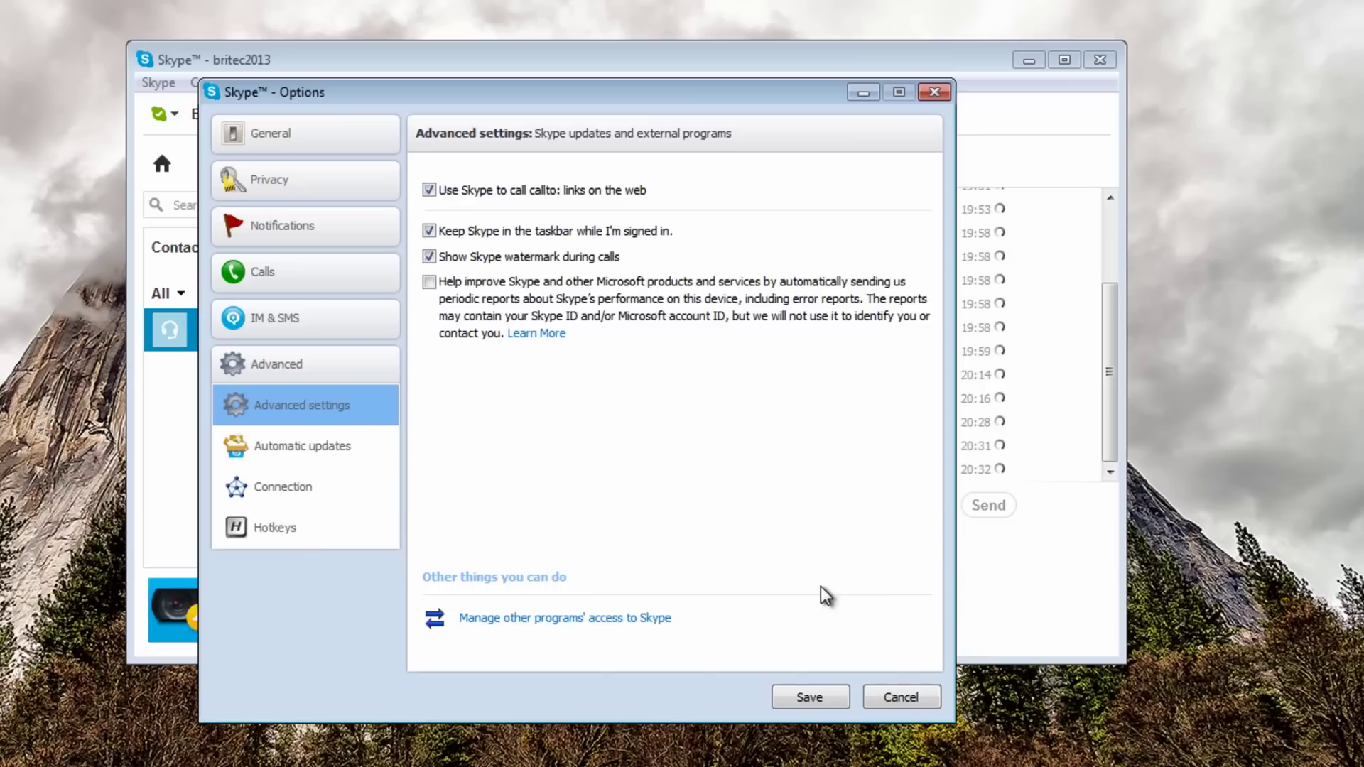
{"action": "left_click", "coordinate": [817, 700]}
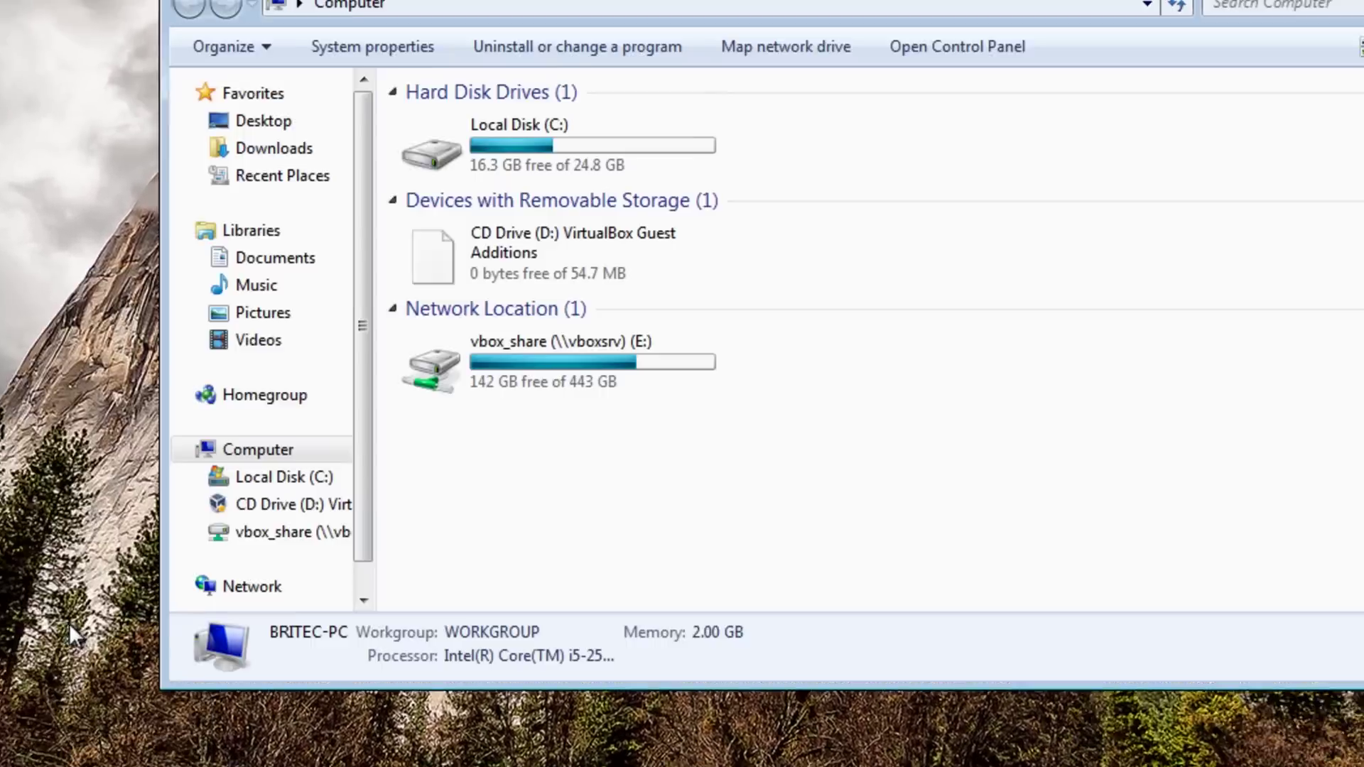
Navigate to the C:\Users\Britec folder
{"action": "double_click", "coordinate": [385, 212]}
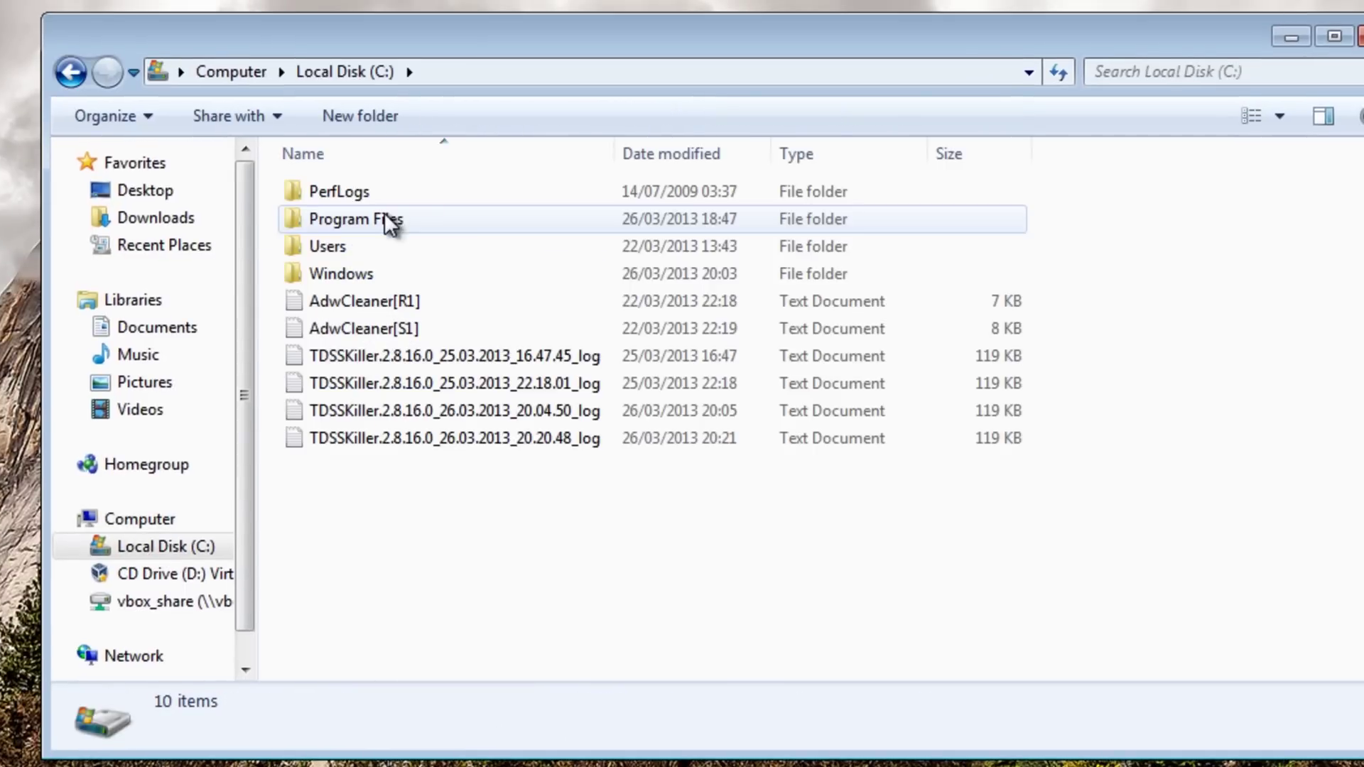
{"action": "double_click", "coordinate": [343, 246]}
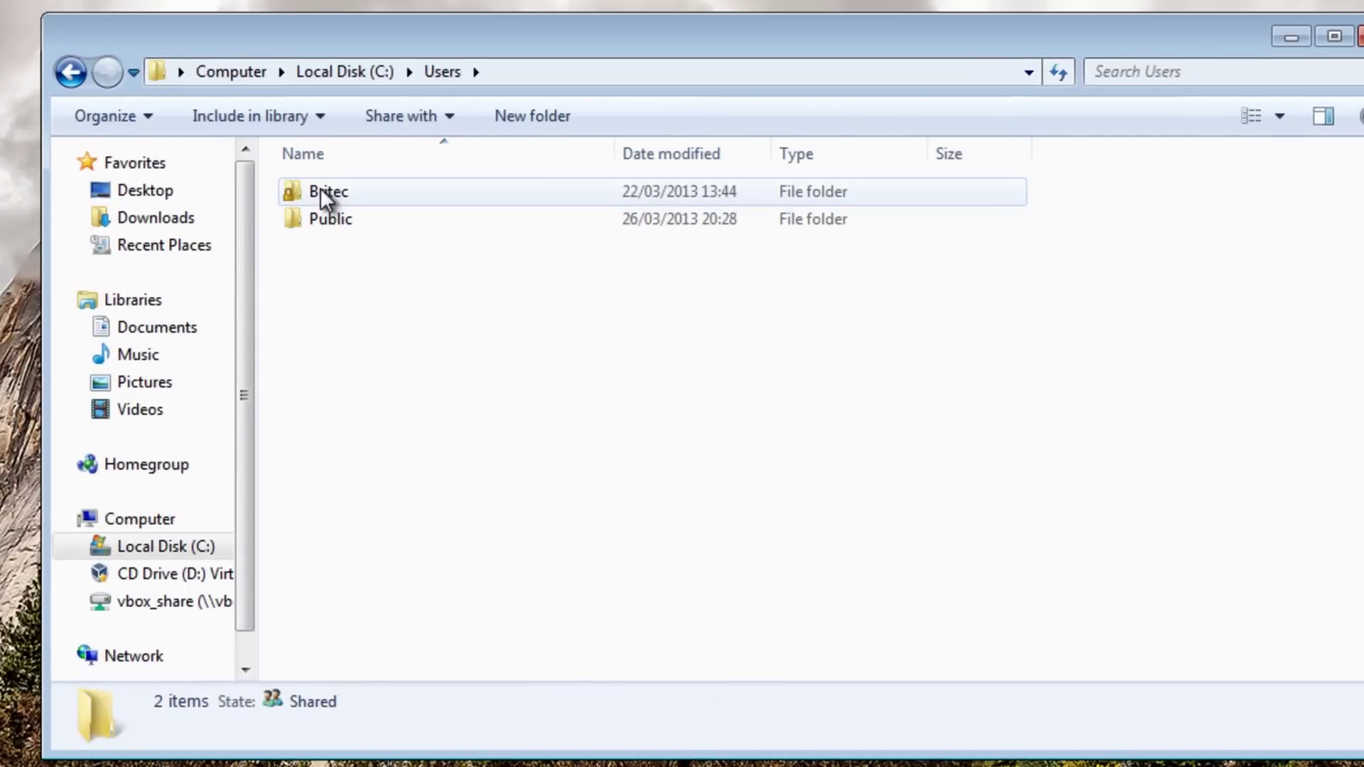
{"action": "double_click", "coordinate": [310, 193]}
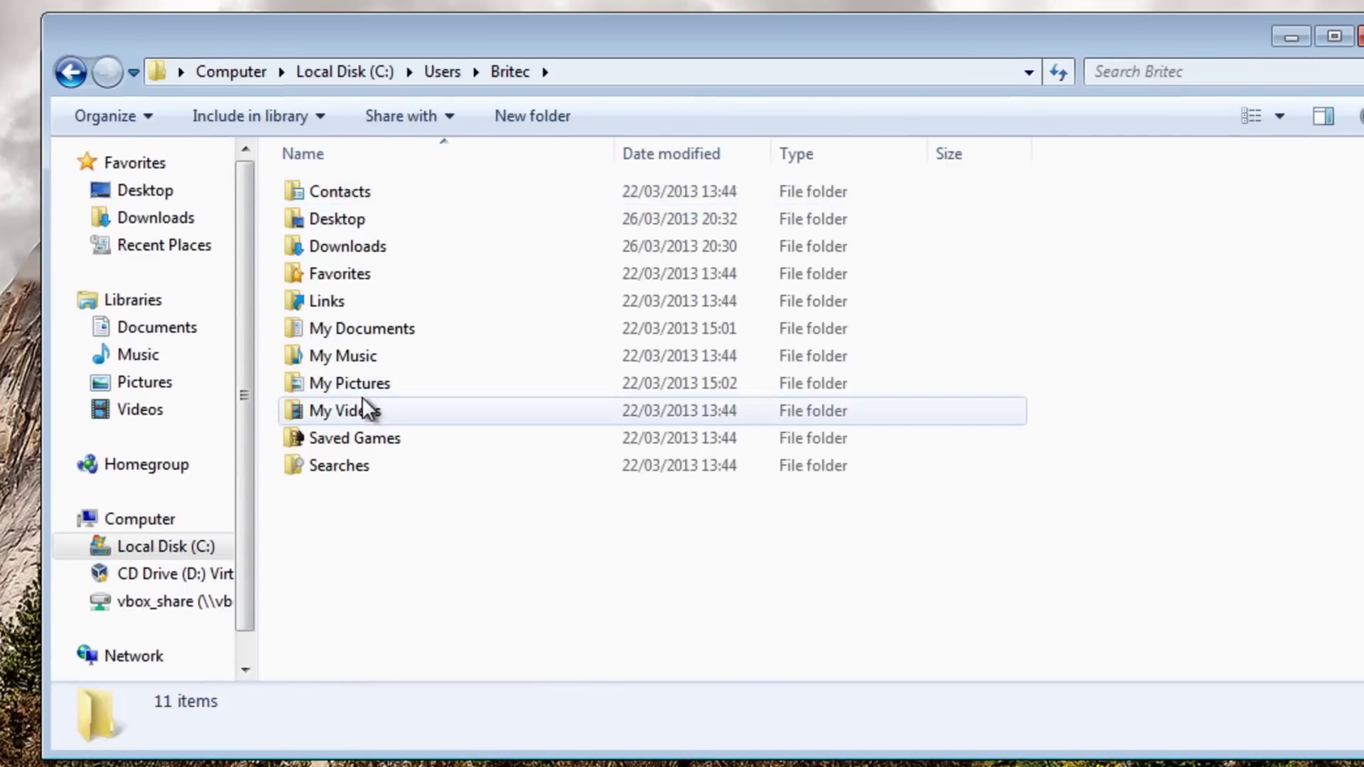
Turn on Show hidden files, folders and drives and turn off Hide extensions for known file types
{"action": "left_click", "coordinate": [150, 121]}
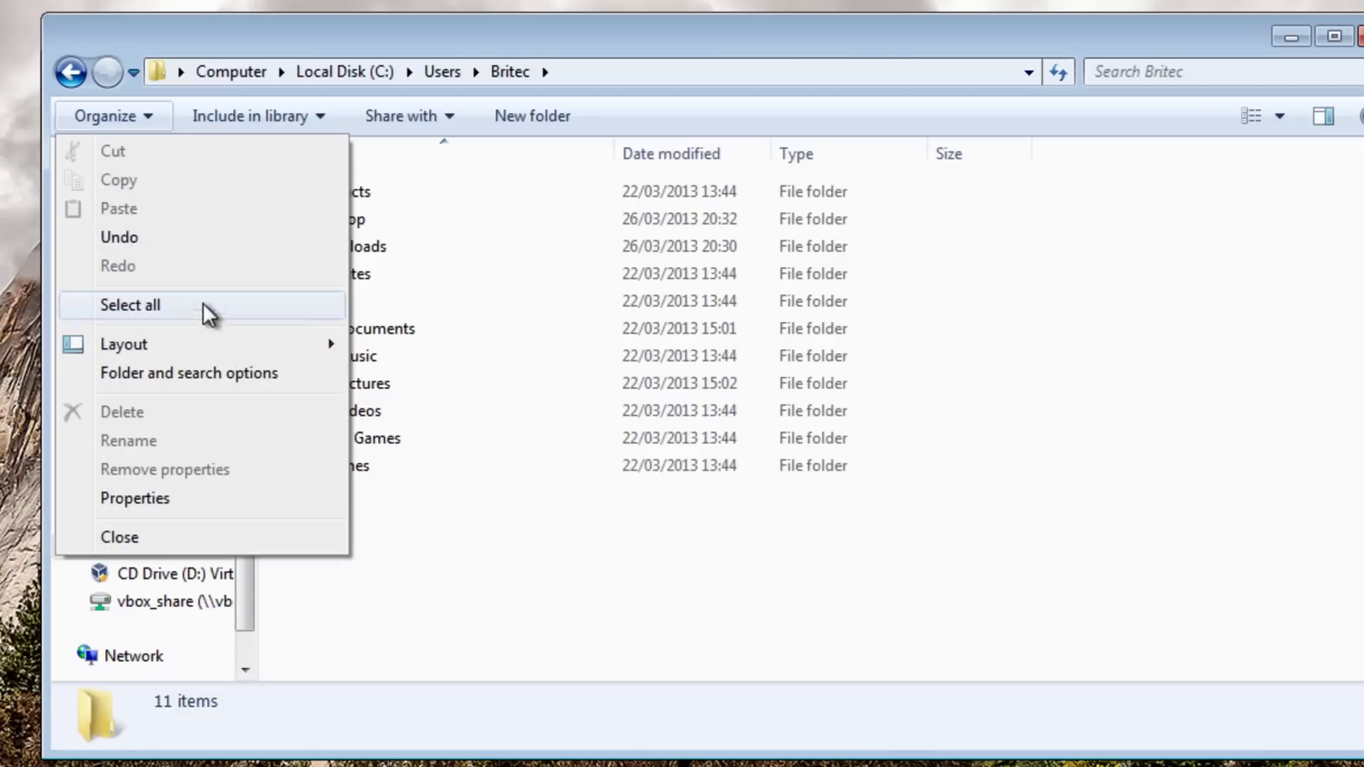
{"action": "left_click", "coordinate": [187, 381]}
{"action": "left_click", "coordinate": [181, 182]}
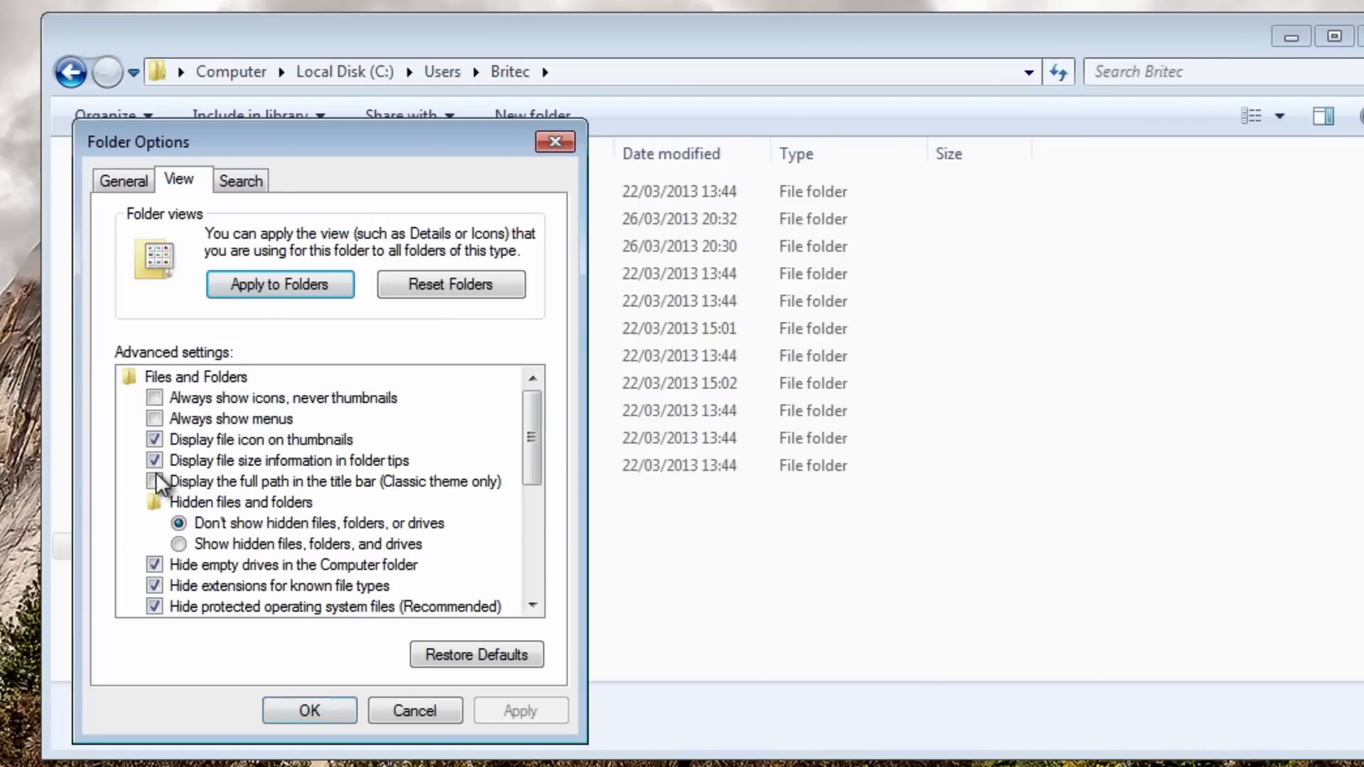
{"action": "left_click", "coordinate": [178, 543]}
{"action": "left_click", "coordinate": [155, 586]}
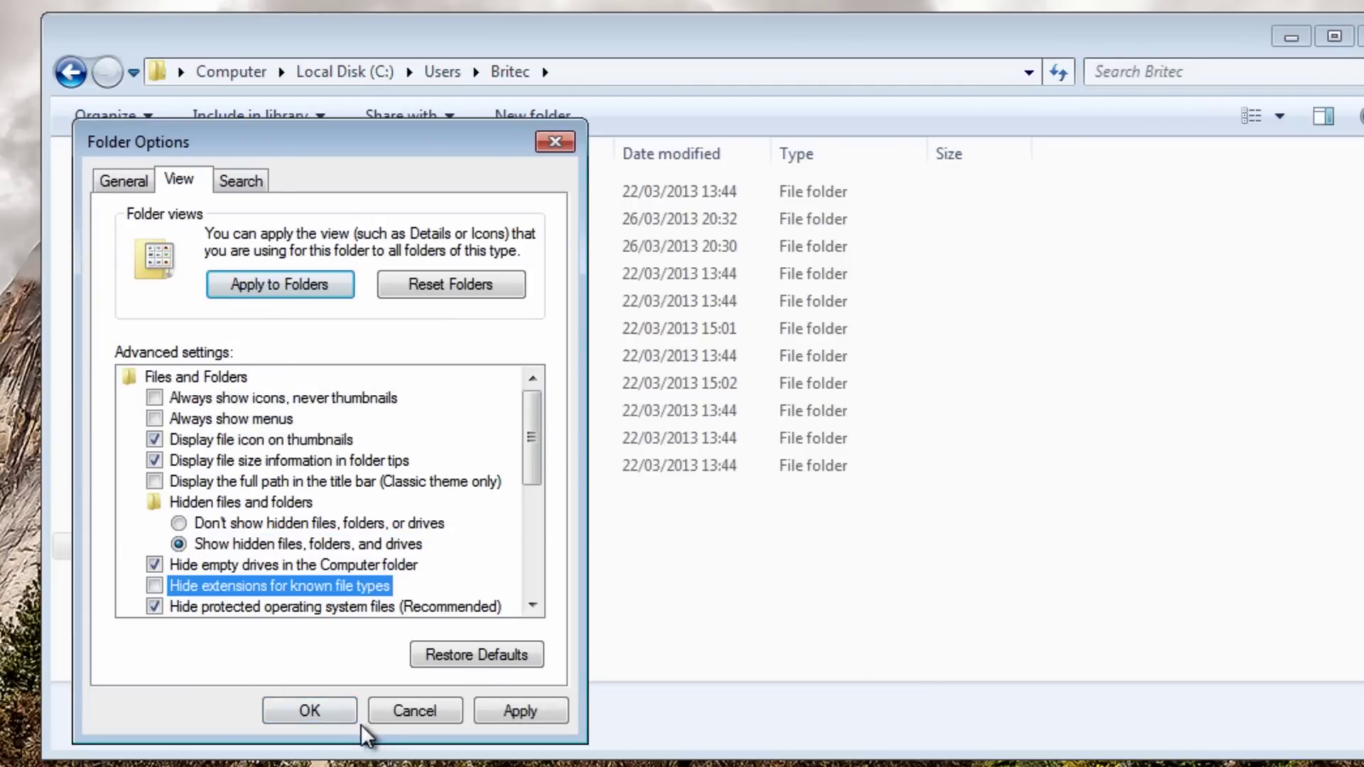
{"action": "left_click", "coordinate": [351, 710]}
Try deleting 6153.exe and B289.exe from AppData\Roaming; 6153.exe is blocked as in use
{"action": "double_click", "coordinate": [328, 189]}
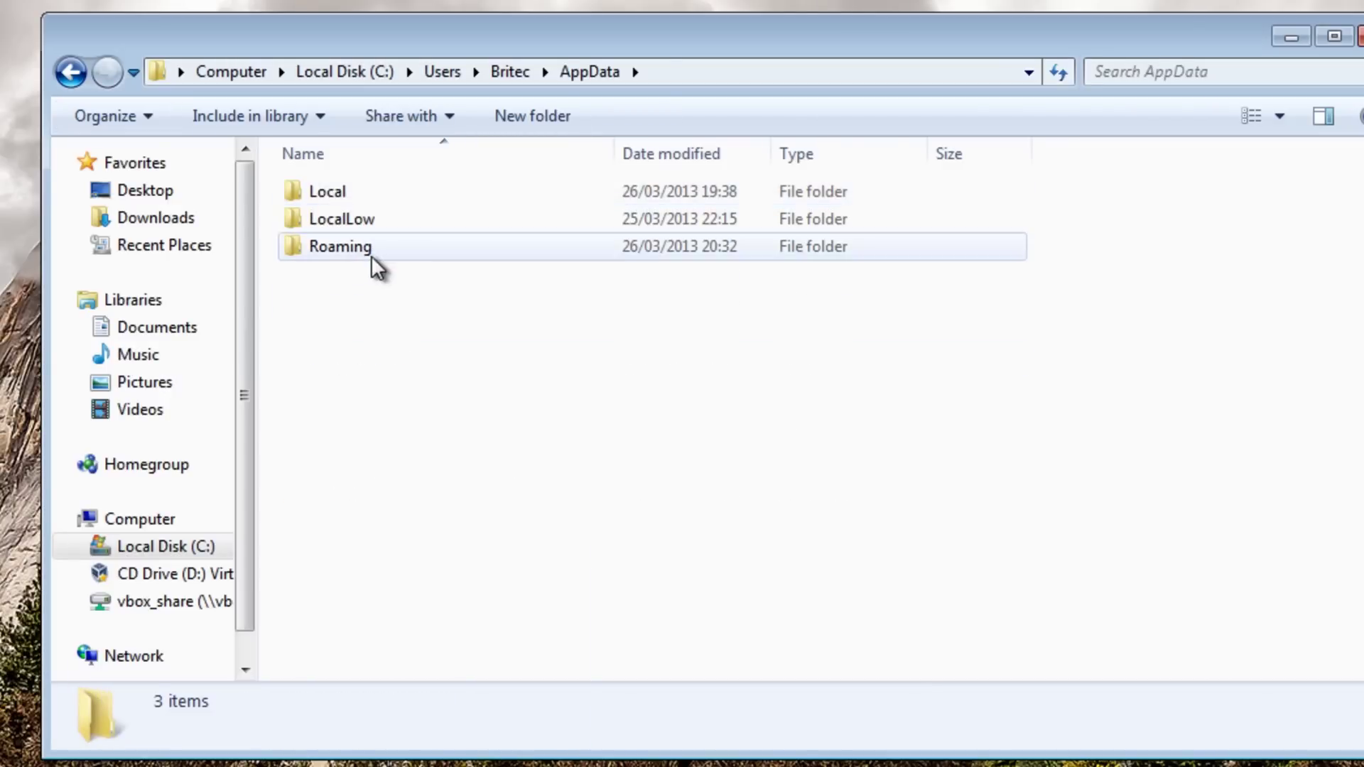
{"action": "double_click", "coordinate": [330, 247]}
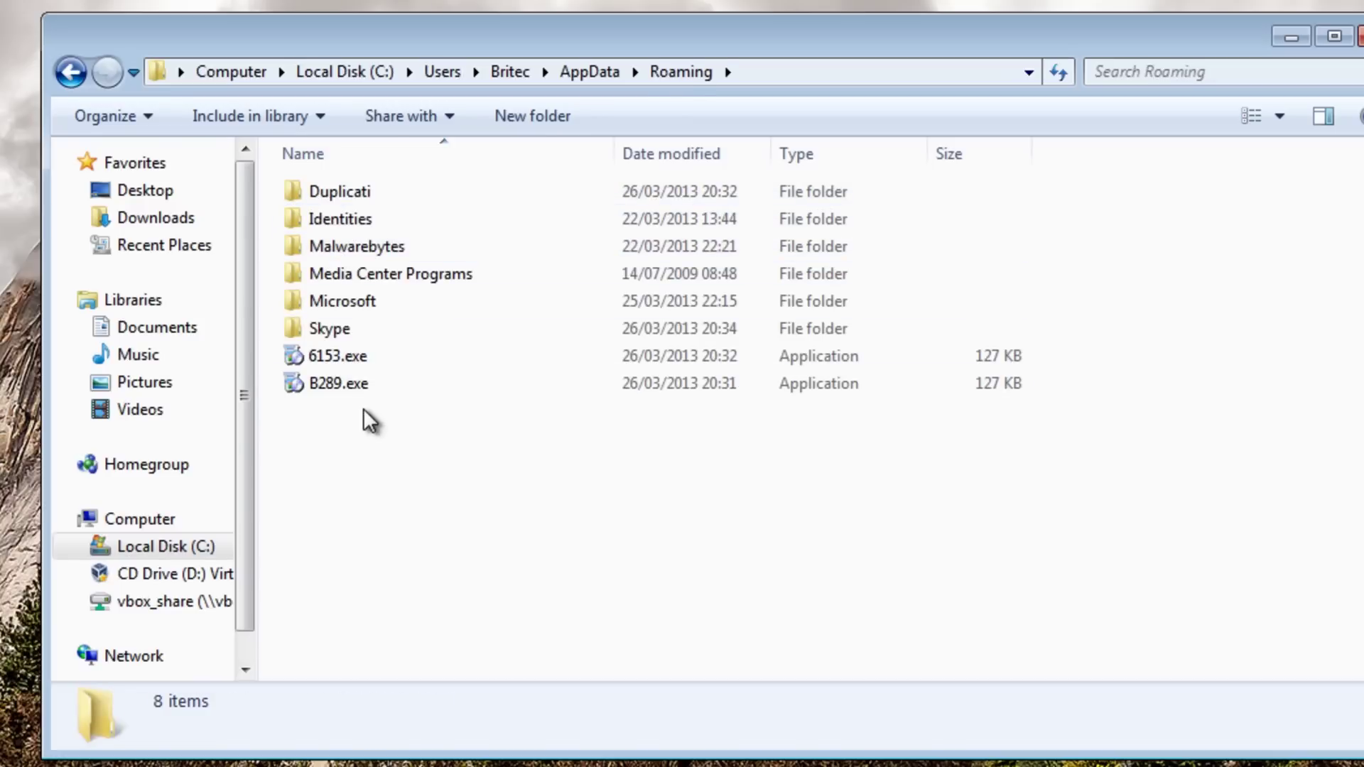
{"action": "left_click_drag", "start_coordinate": [364, 408], "coordinate": [334, 348]}
{"action": "key", "text": "Delete"}
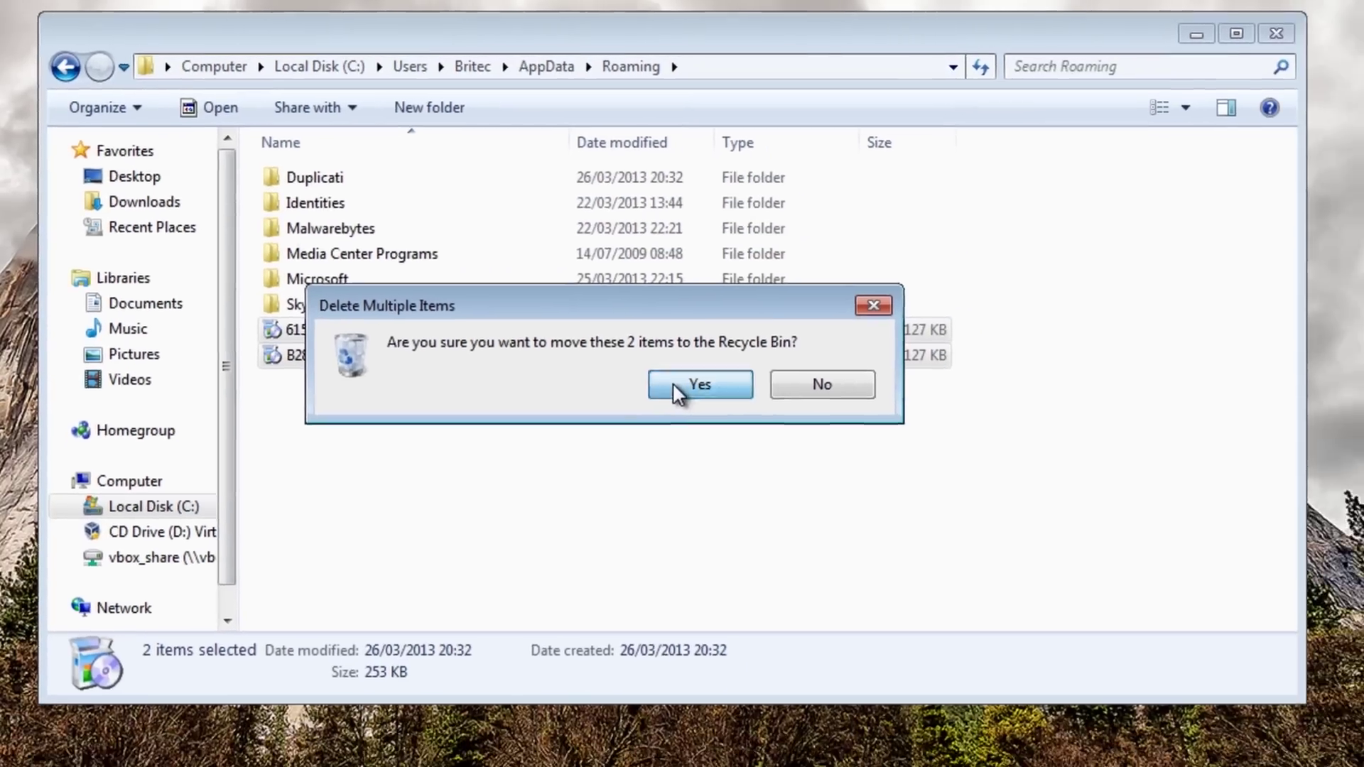
{"action": "left_click", "coordinate": [672, 382]}
{"action": "left_click", "coordinate": [817, 458]}
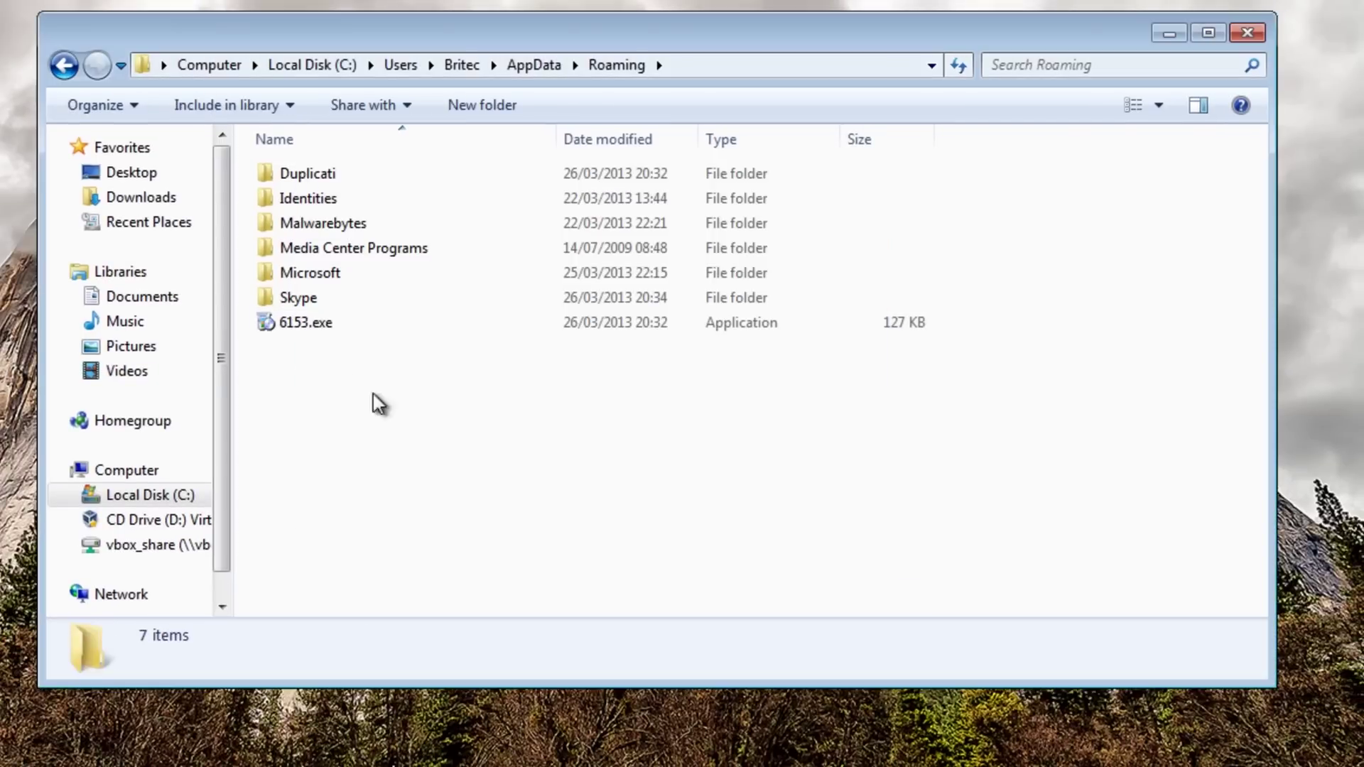
End the 6153.exe process in Task Manager
{"action": "right_click", "coordinate": [566, 766]}
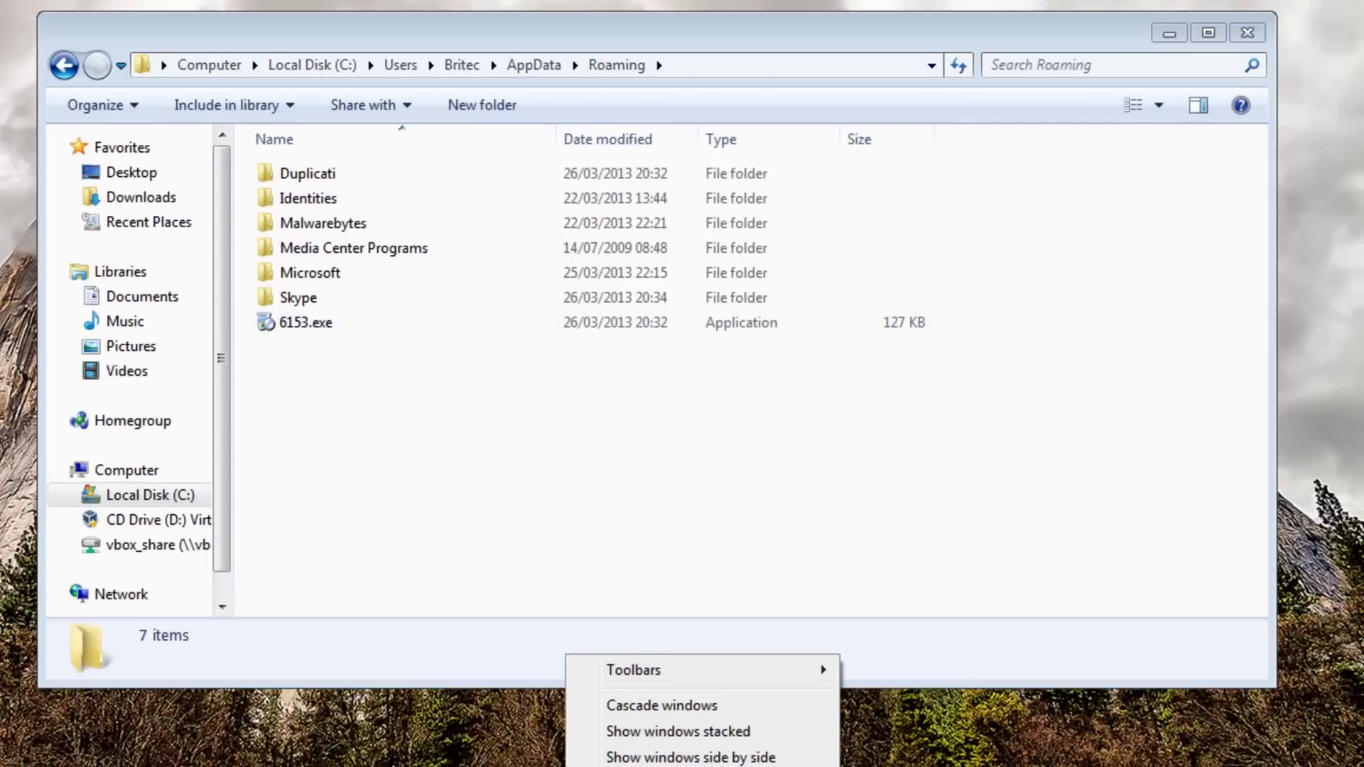
{"action": "left_click", "coordinate": [682, 765]}
{"action": "left_click", "coordinate": [597, 333]}
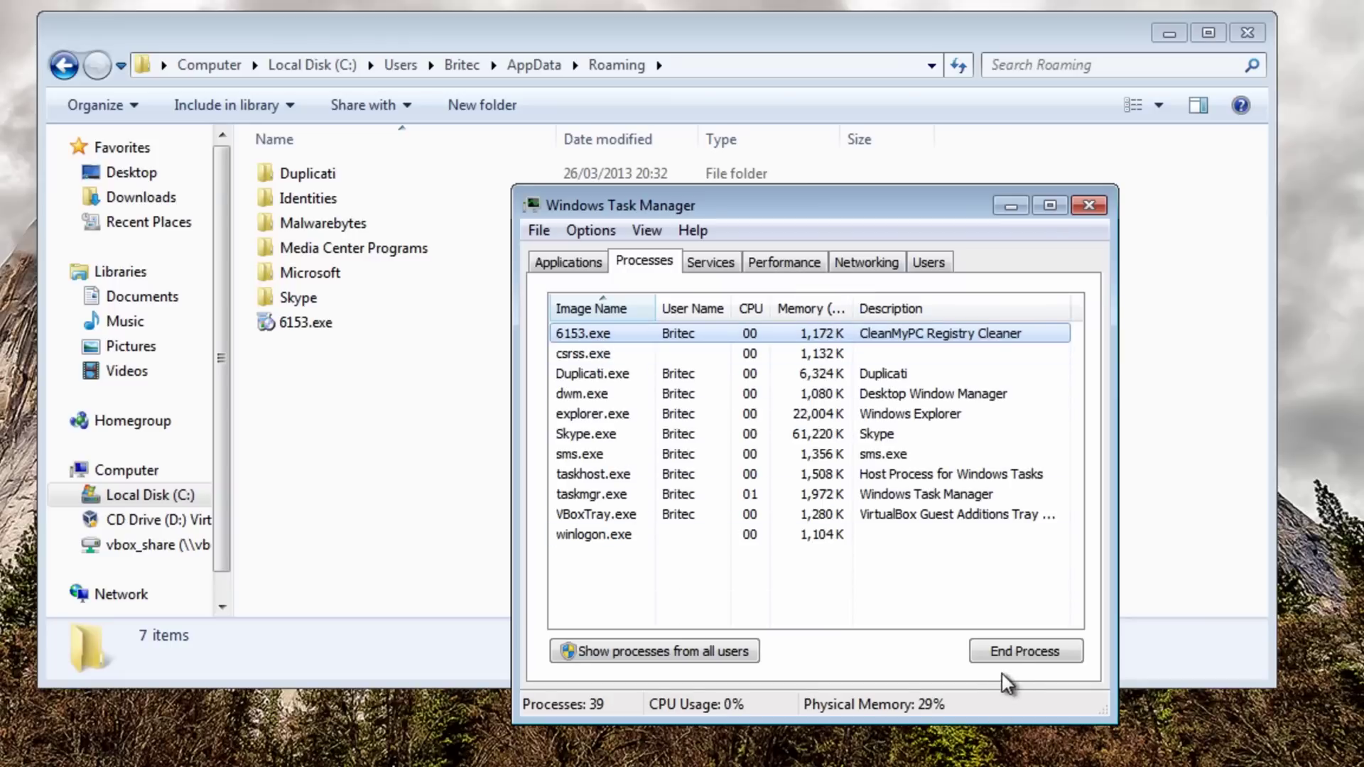
{"action": "left_click", "coordinate": [1016, 651]}
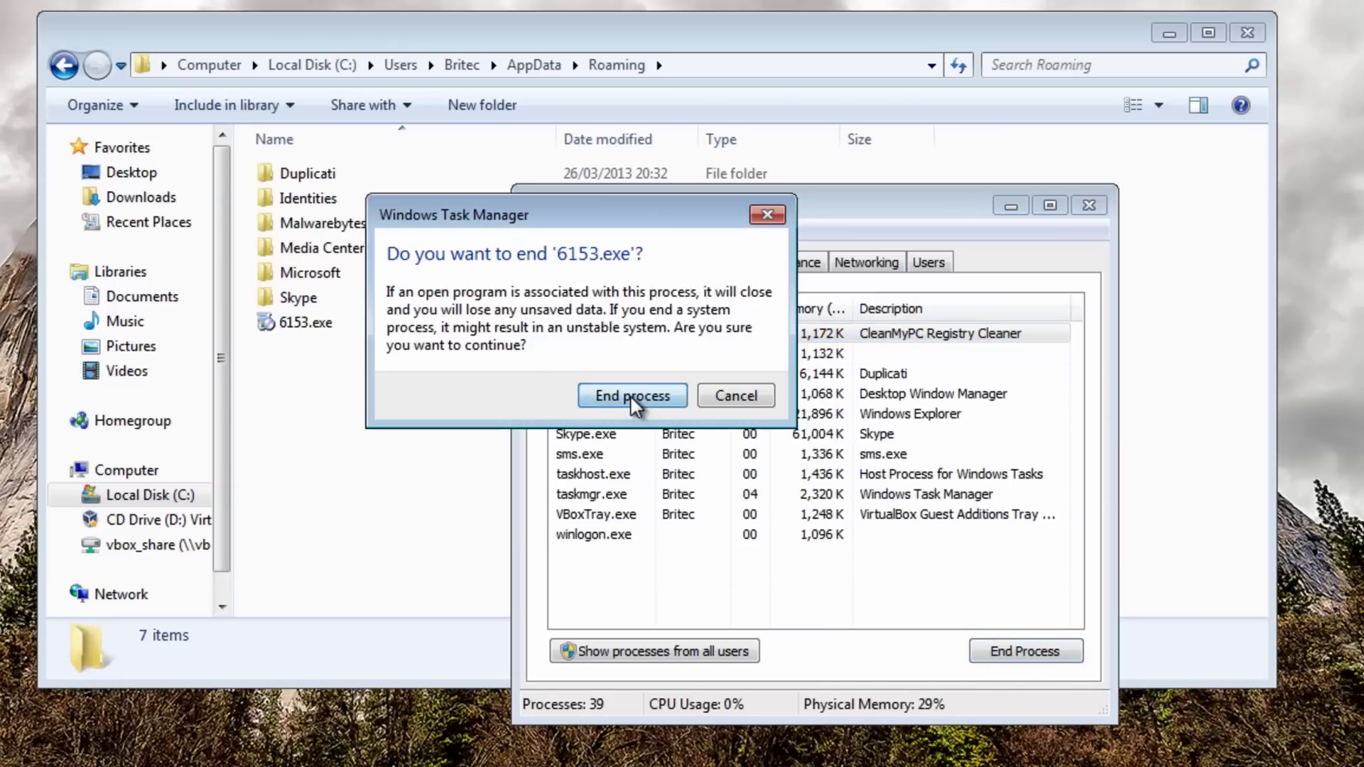
{"action": "left_click", "coordinate": [630, 395]}
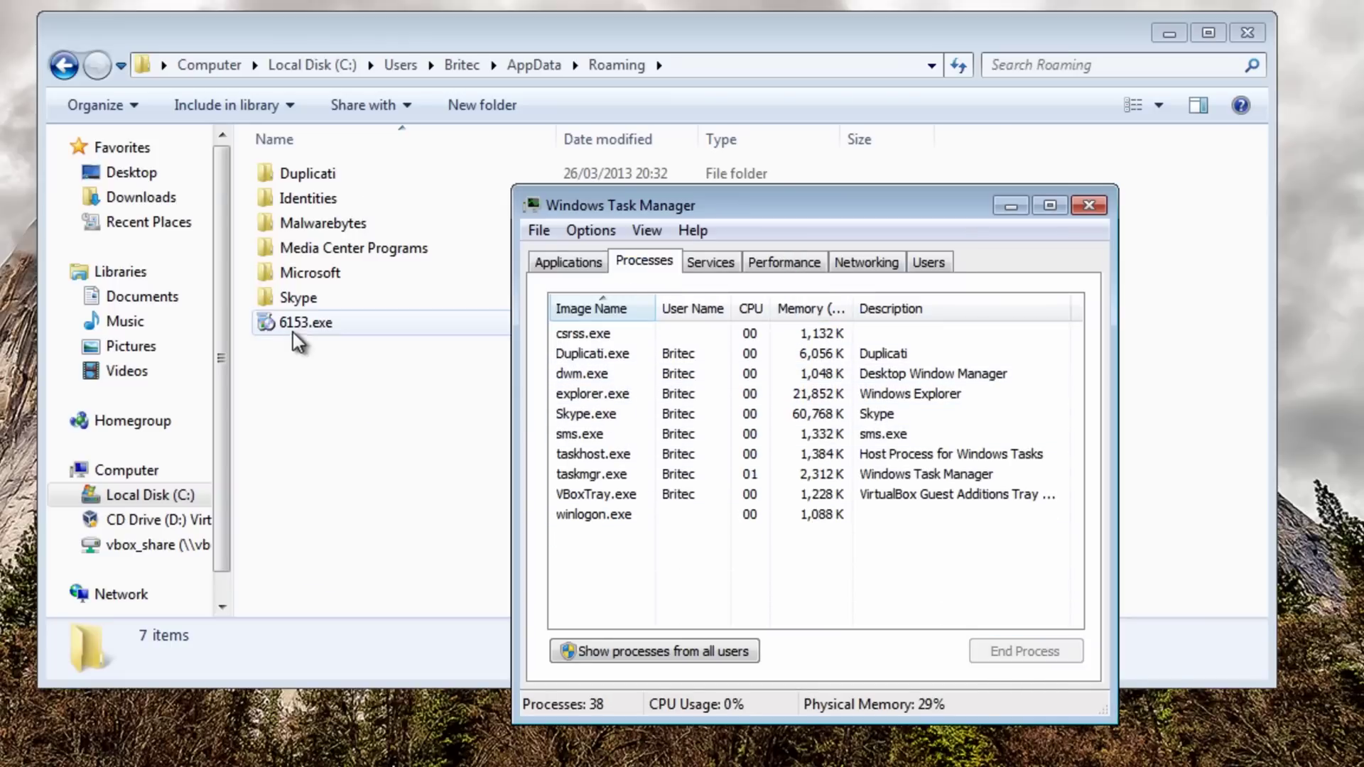
Delete 6153.exe from the Roaming folder to the Recycle Bin
{"action": "left_click", "coordinate": [312, 323]}
{"action": "right_click", "coordinate": [316, 321]}
{"action": "left_click", "coordinate": [376, 730]}
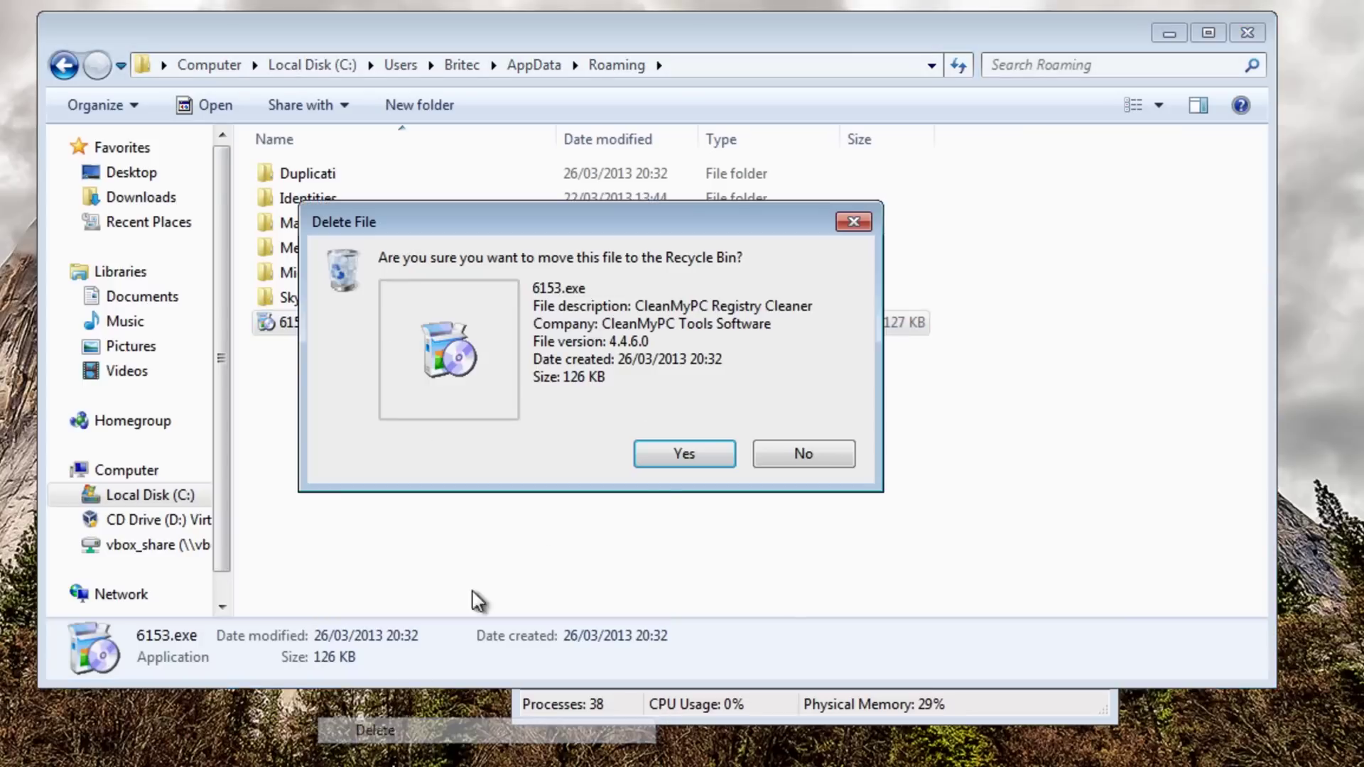
{"action": "left_click", "coordinate": [687, 453]}
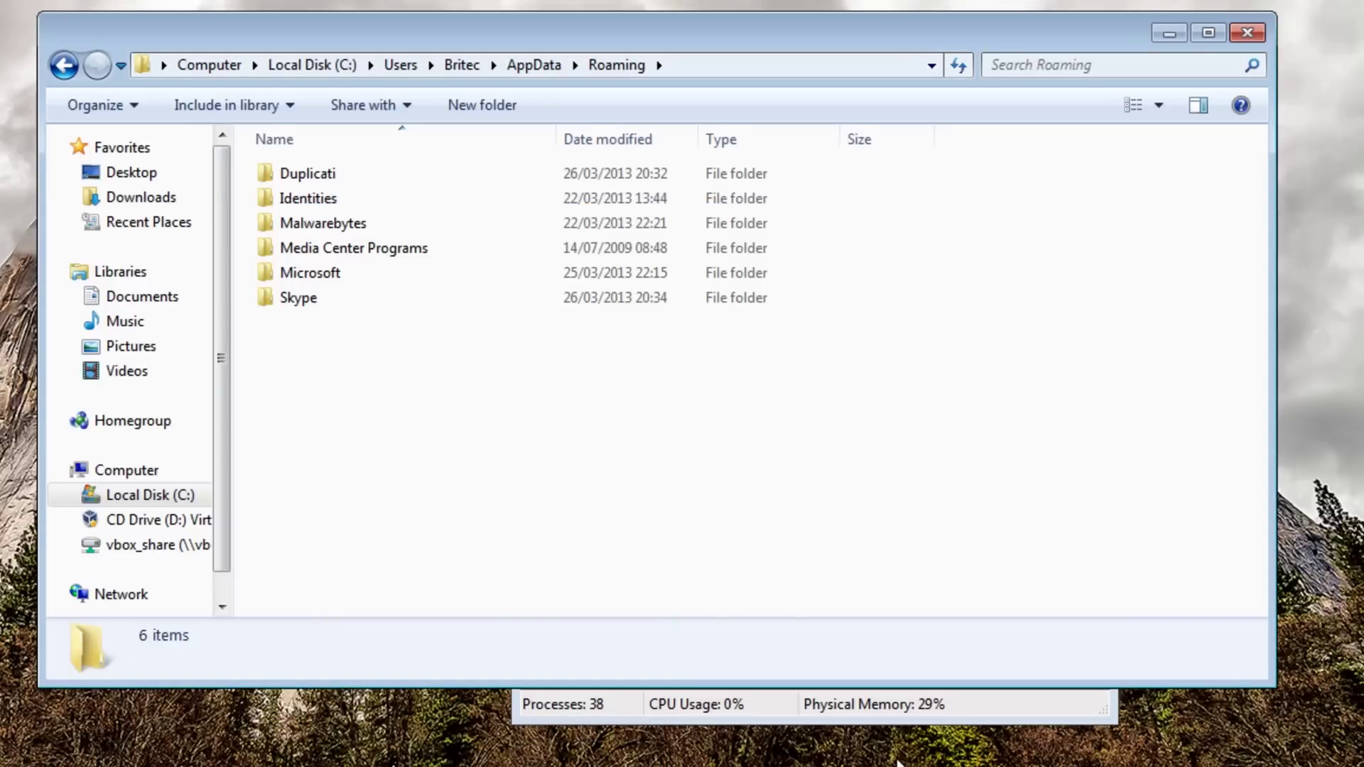
Delete shared.lck and shared.xml from the Skype folder, then close Explorer
{"action": "double_click", "coordinate": [307, 299]}
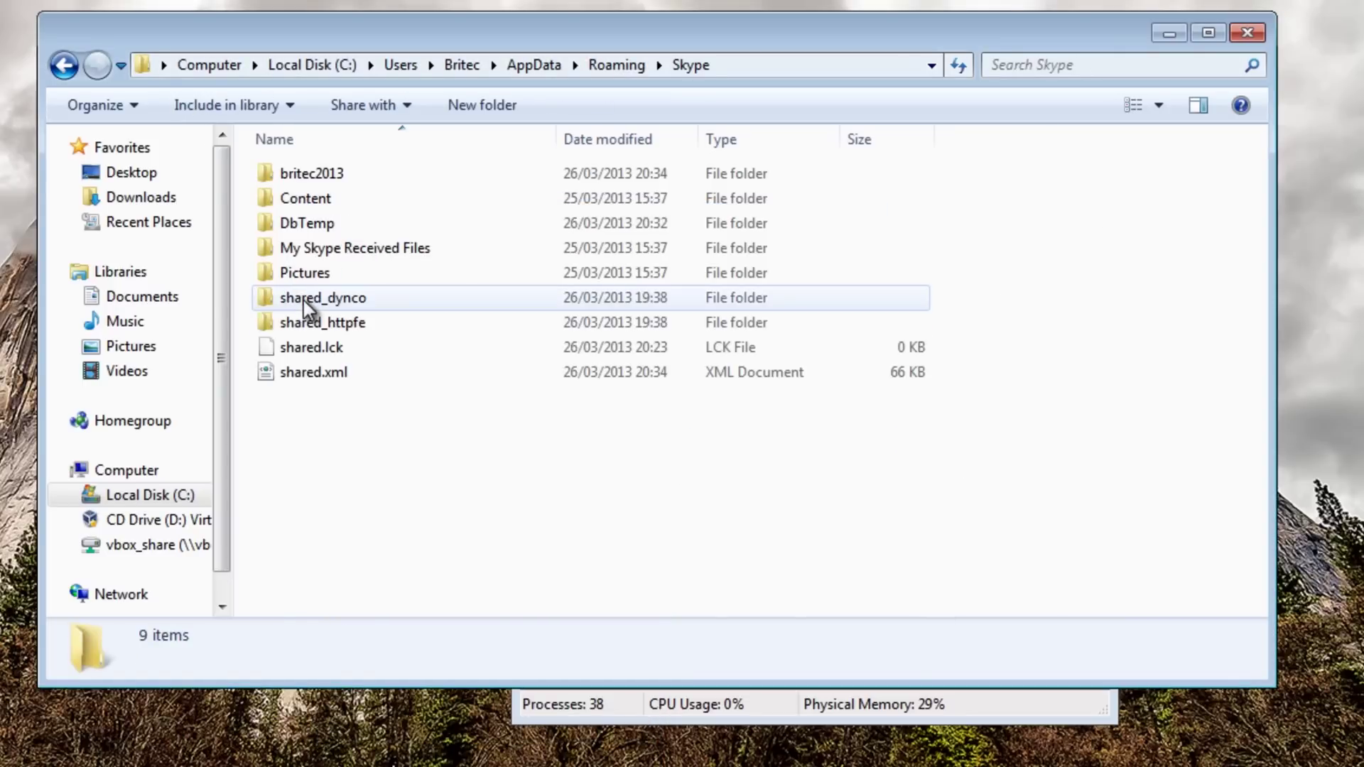
{"action": "left_click_drag", "start_coordinate": [335, 388], "coordinate": [254, 335]}
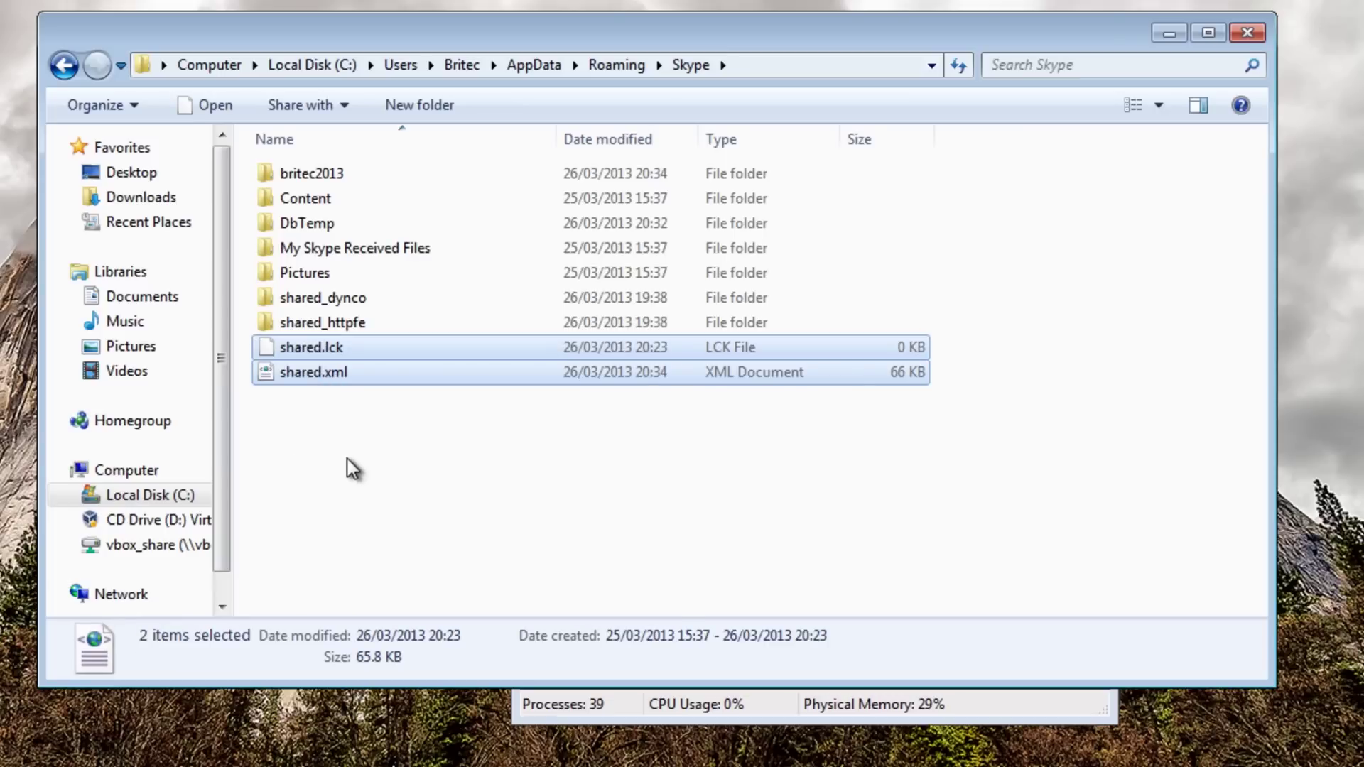
{"action": "key", "text": "Delete"}
{"action": "left_click", "coordinate": [684, 376]}
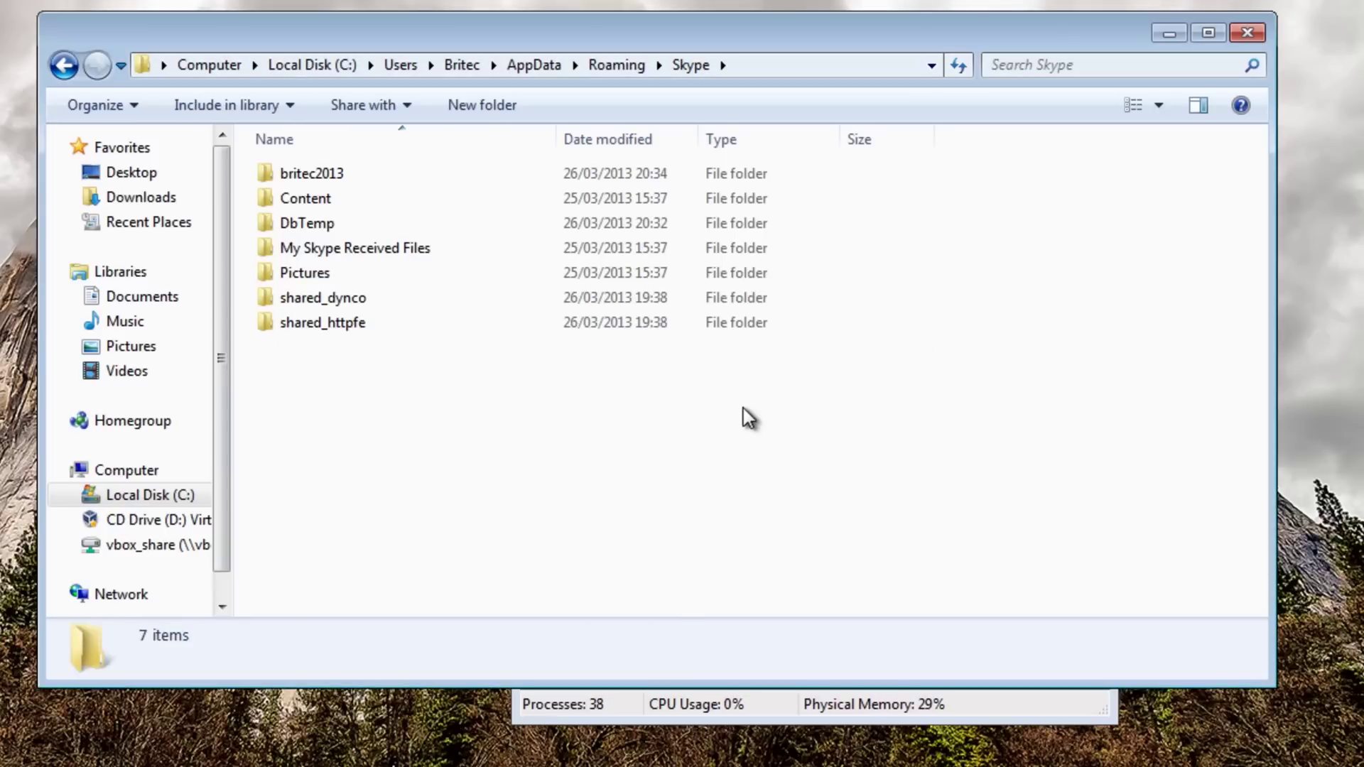
{"action": "double_click", "coordinate": [299, 224]}
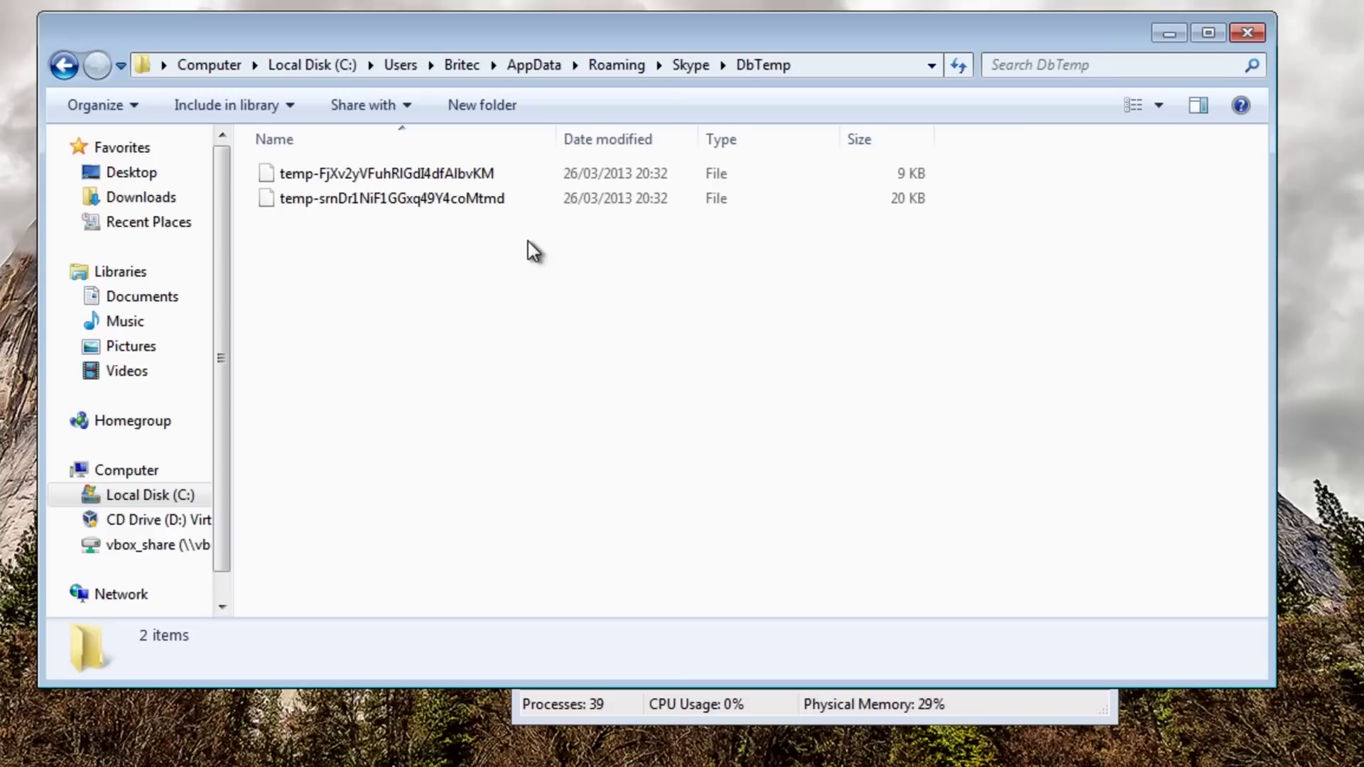
{"action": "left_click", "coordinate": [1247, 32]}
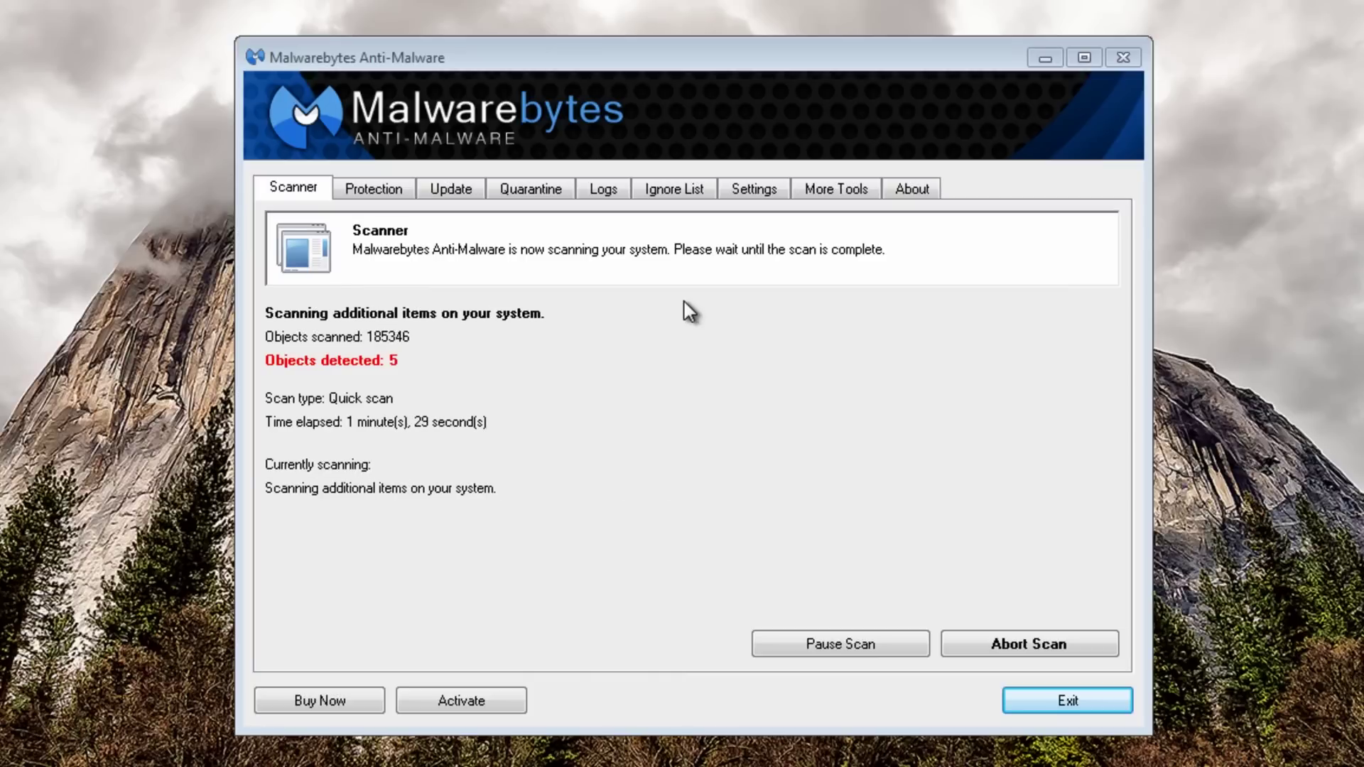
Review the four Trojan.Agent and one Trojan.FakeTeam detections, then launch Task Manager
{"action": "left_click", "coordinate": [904, 455]}
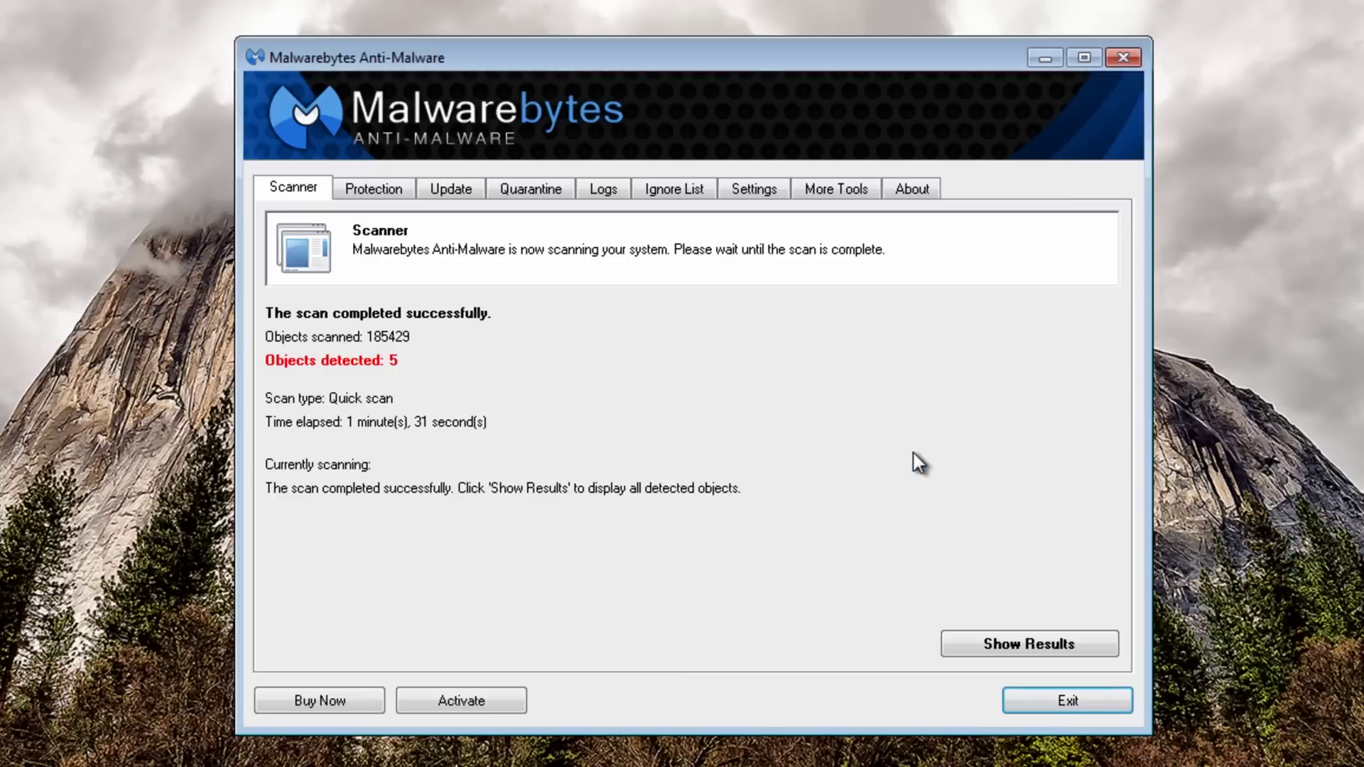
{"action": "left_click", "coordinate": [1016, 648]}
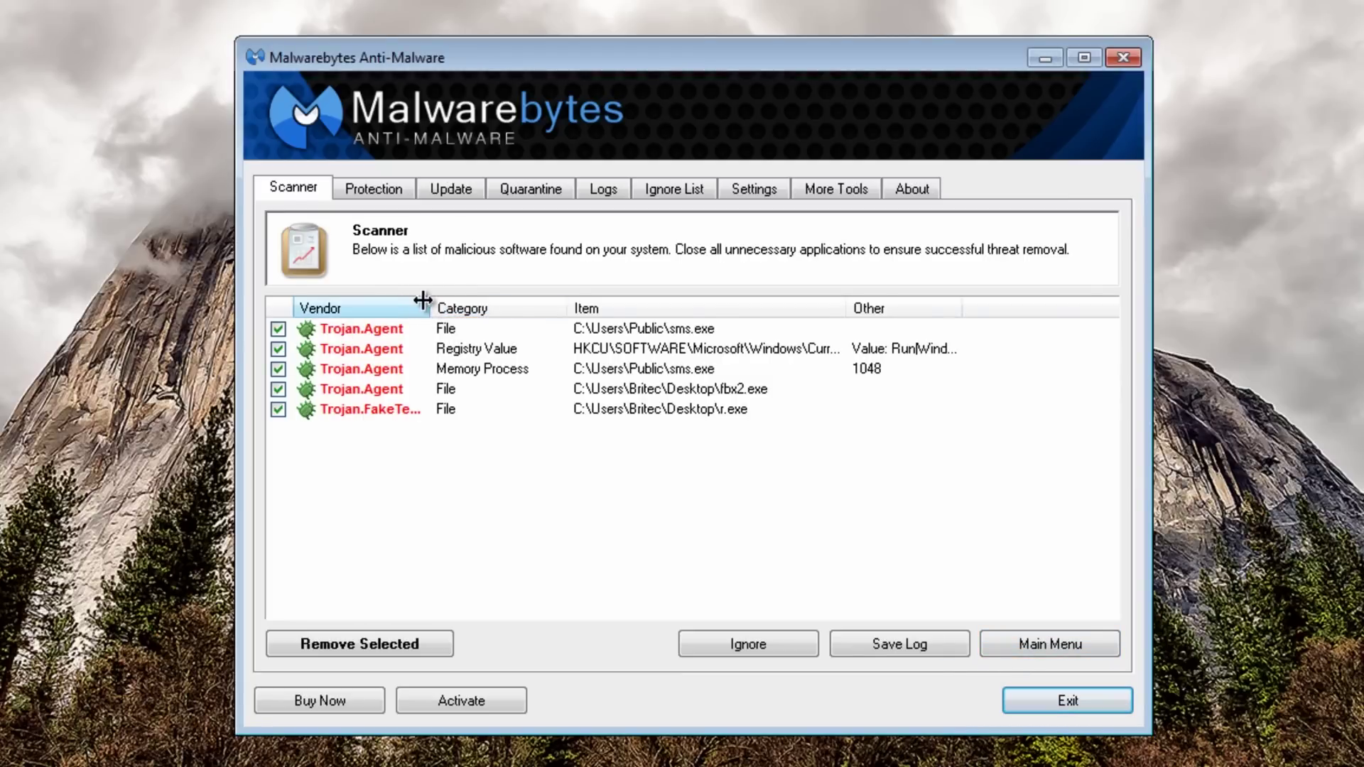
{"action": "left_click_drag", "start_coordinate": [429, 307], "coordinate": [538, 325]}
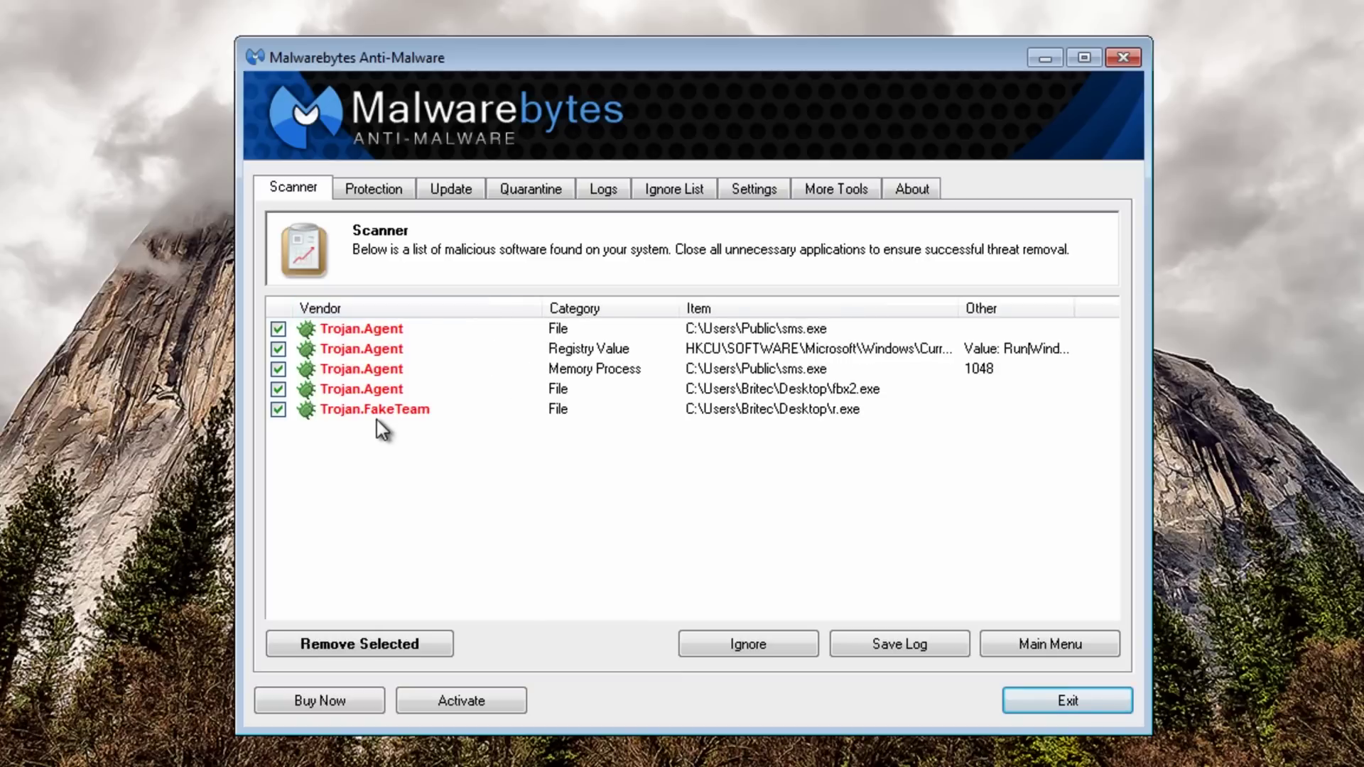
{"action": "left_click", "coordinate": [344, 411]}
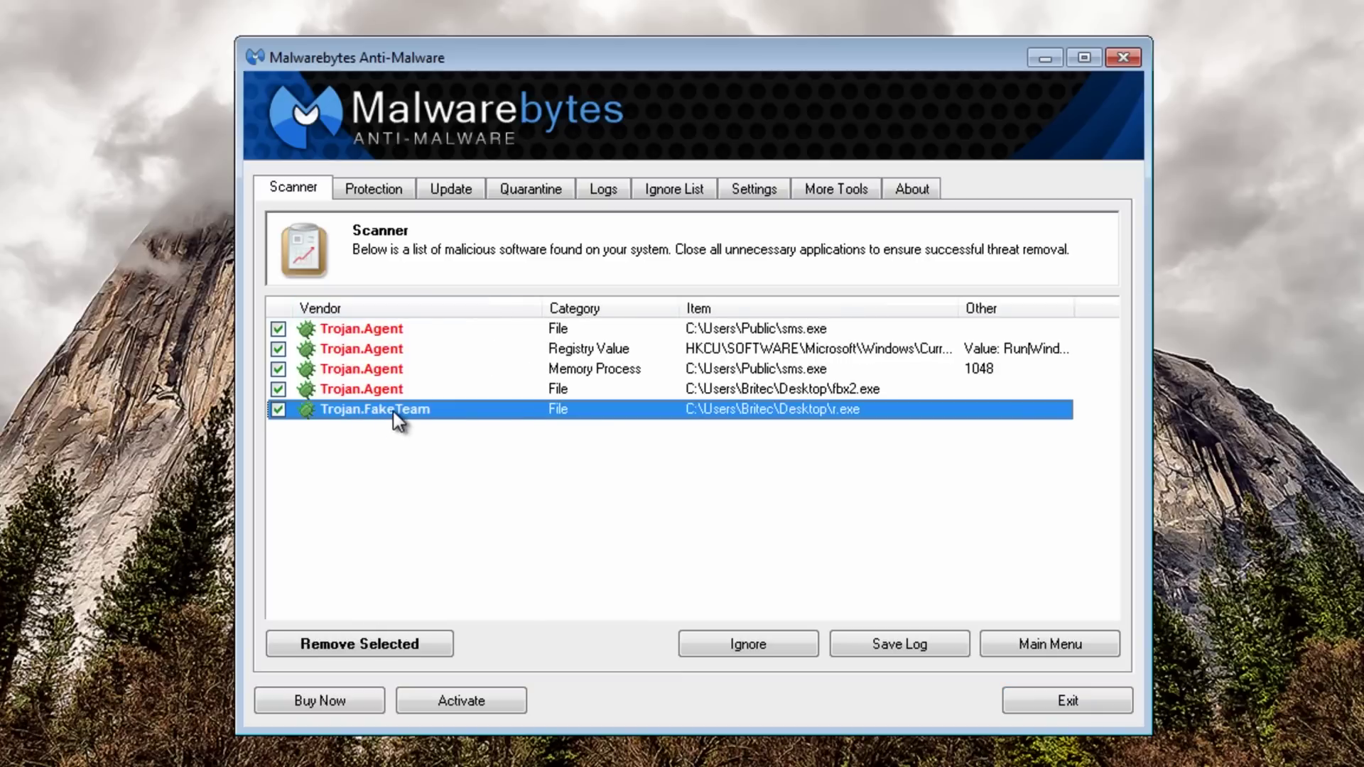
{"action": "left_click", "coordinate": [782, 394]}
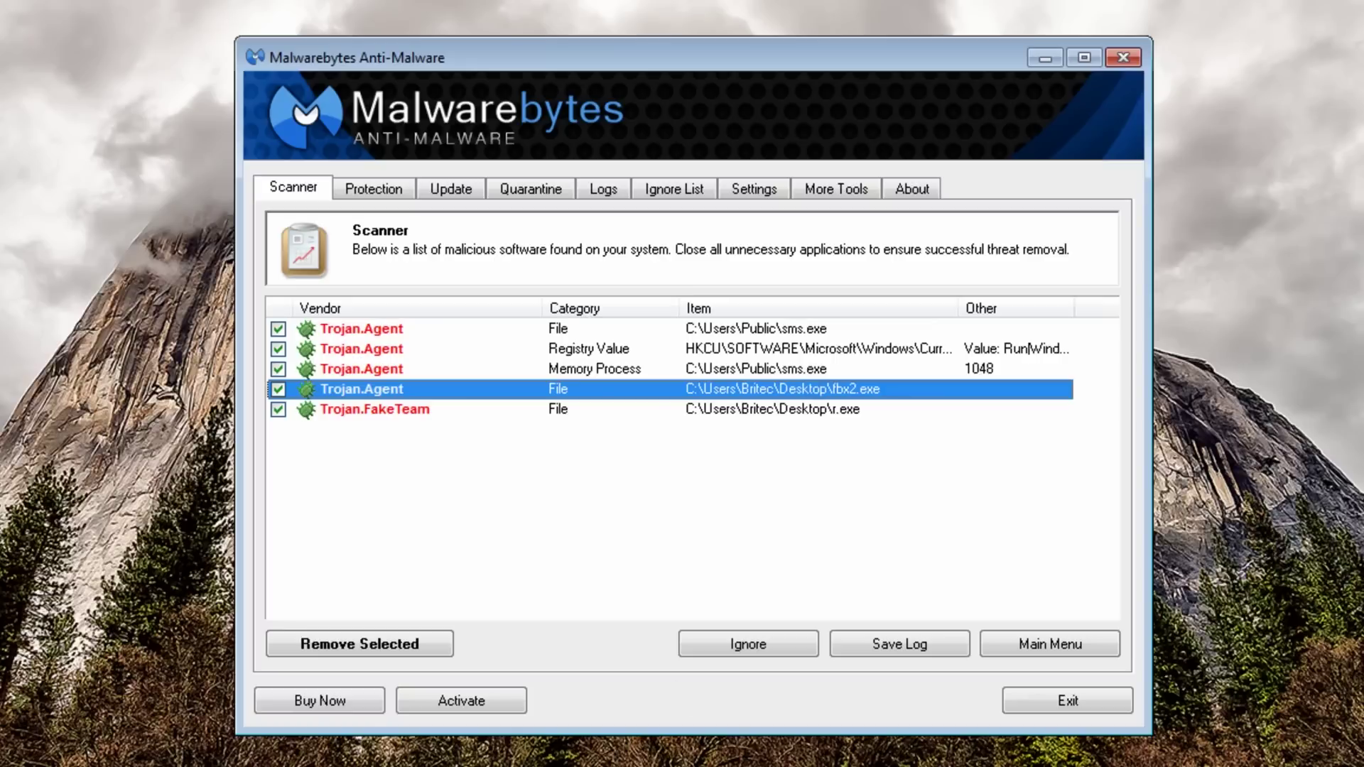
{"action": "right_click", "coordinate": [611, 766]}
{"action": "left_click", "coordinate": [661, 766]}
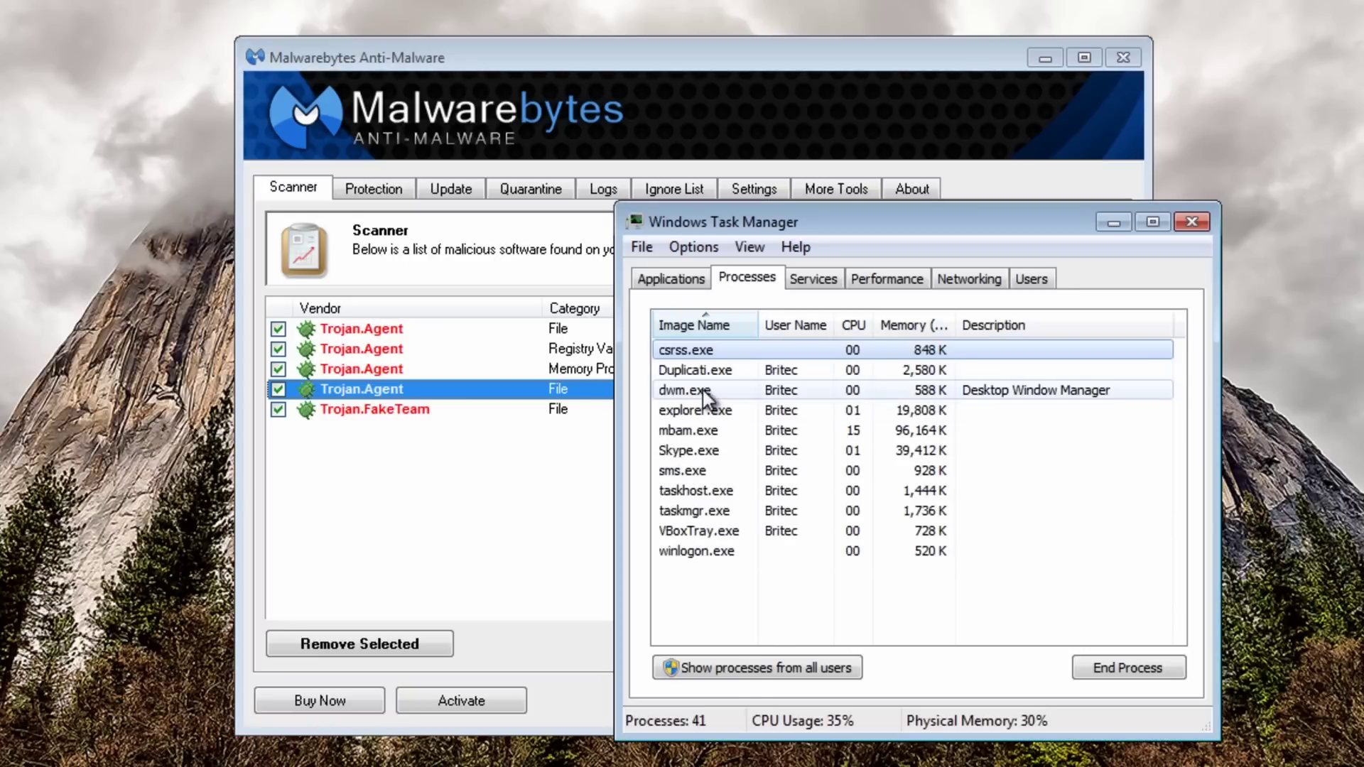
Check sms.exe in Task Manager, close it, and remove all five Trojan detections in Malwarebytes
{"action": "left_click", "coordinate": [693, 472]}
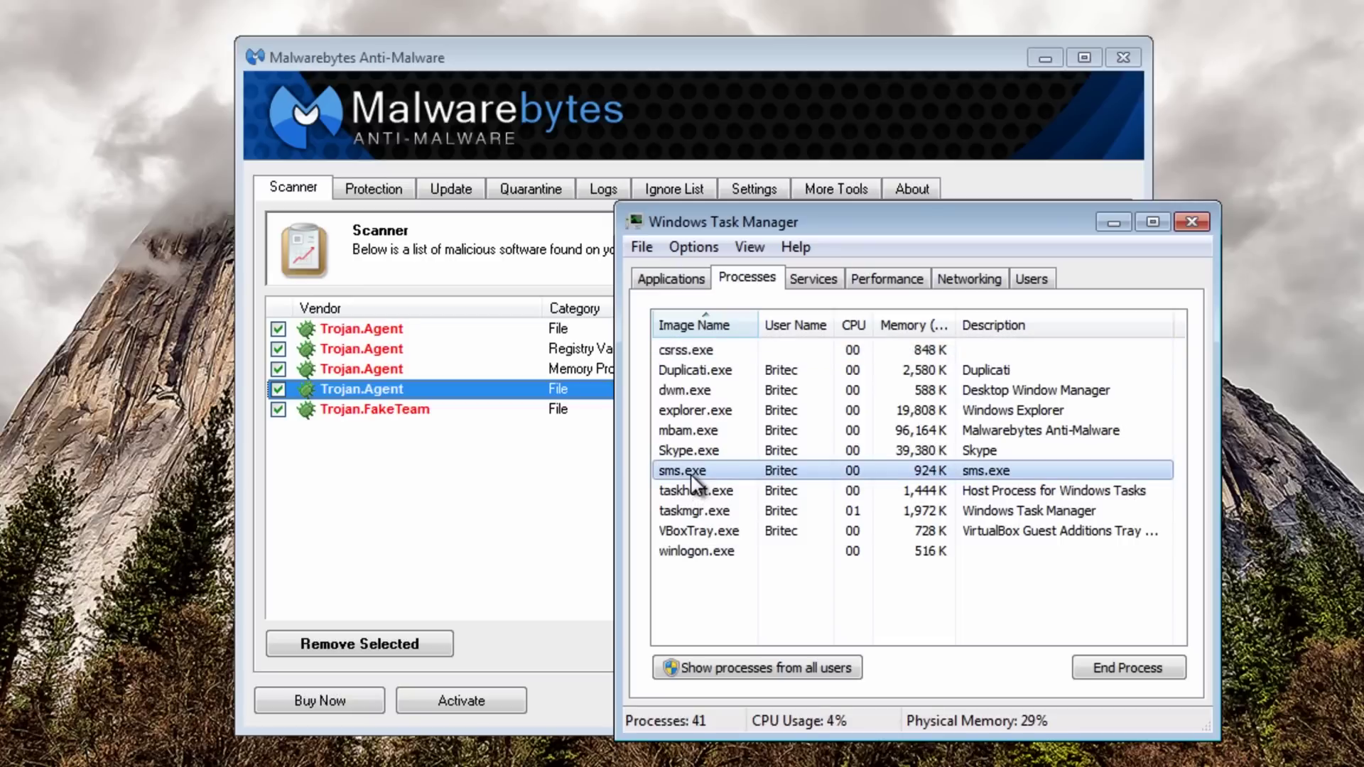
{"action": "left_click", "coordinate": [1196, 226]}
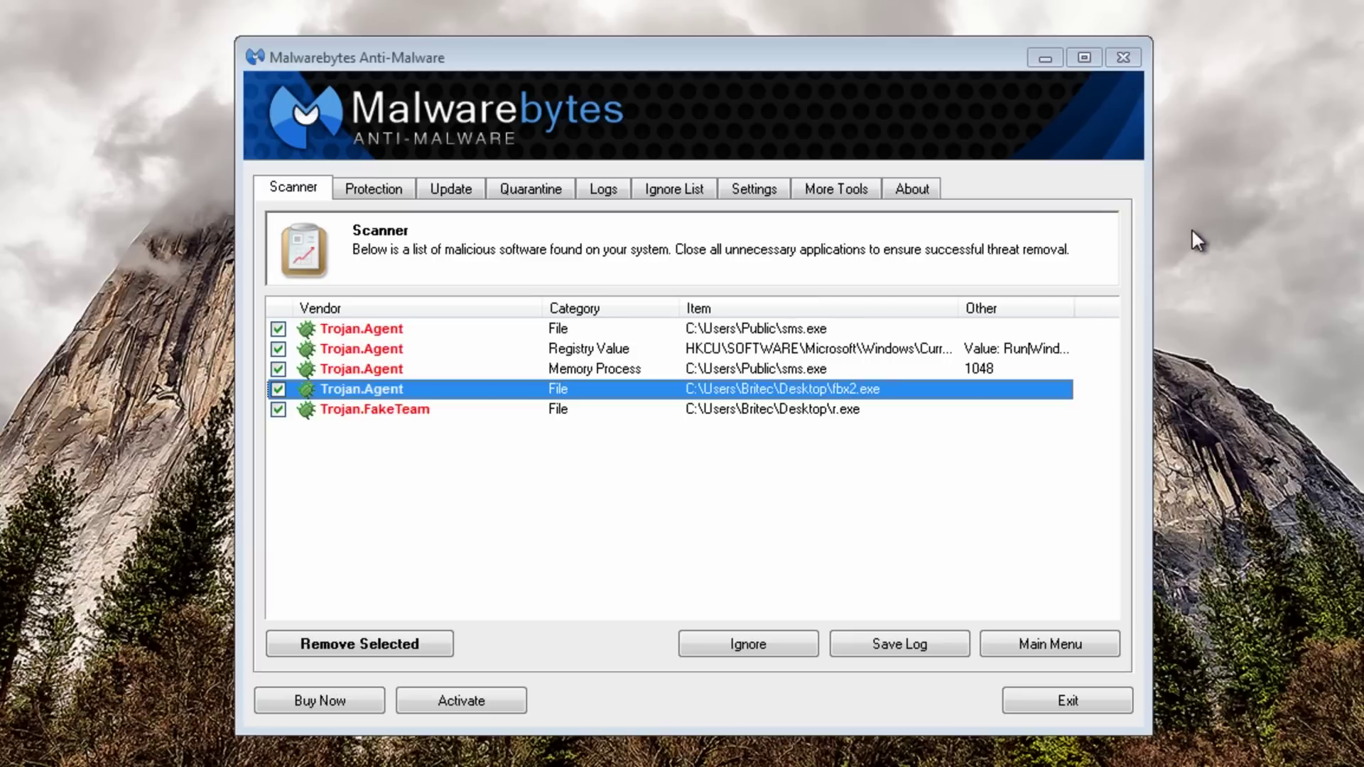
{"action": "left_click", "coordinate": [380, 644]}
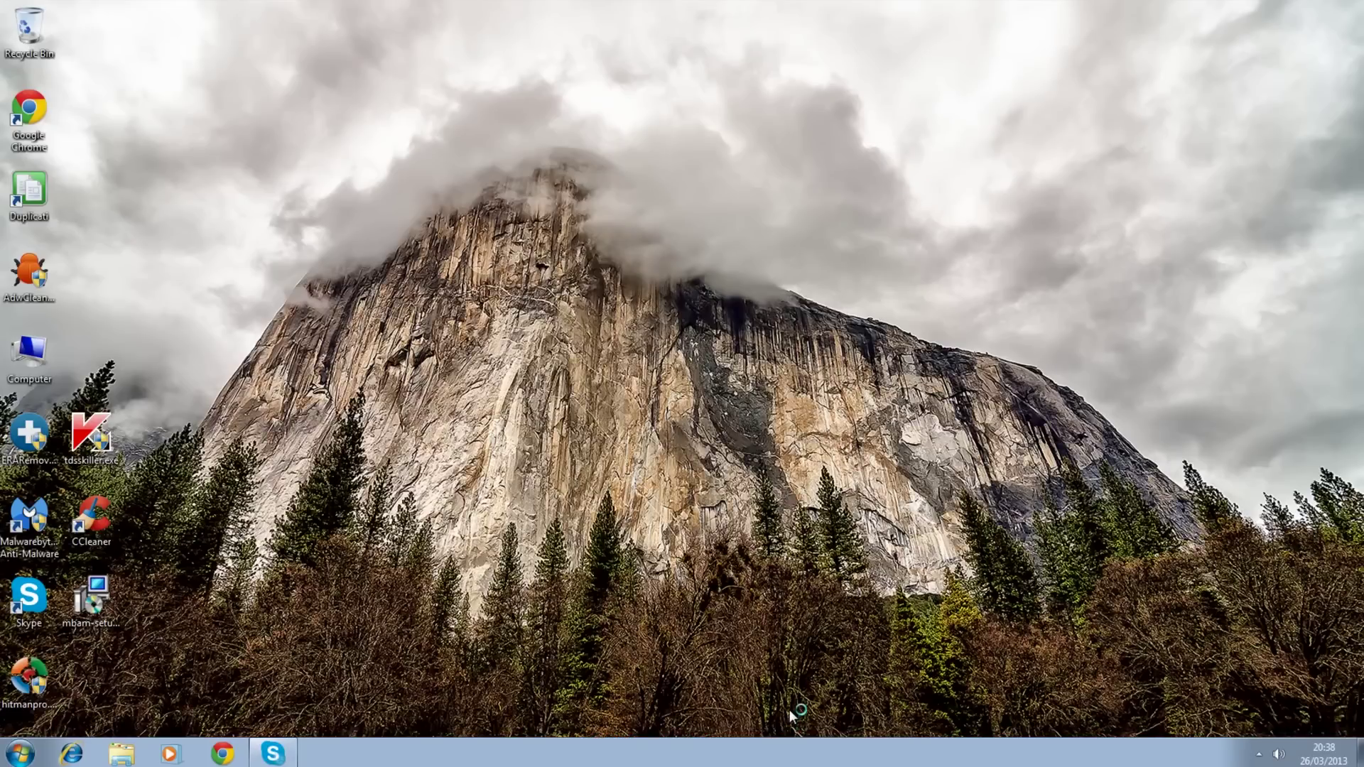
{"action": "right_click", "coordinate": [727, 759]}
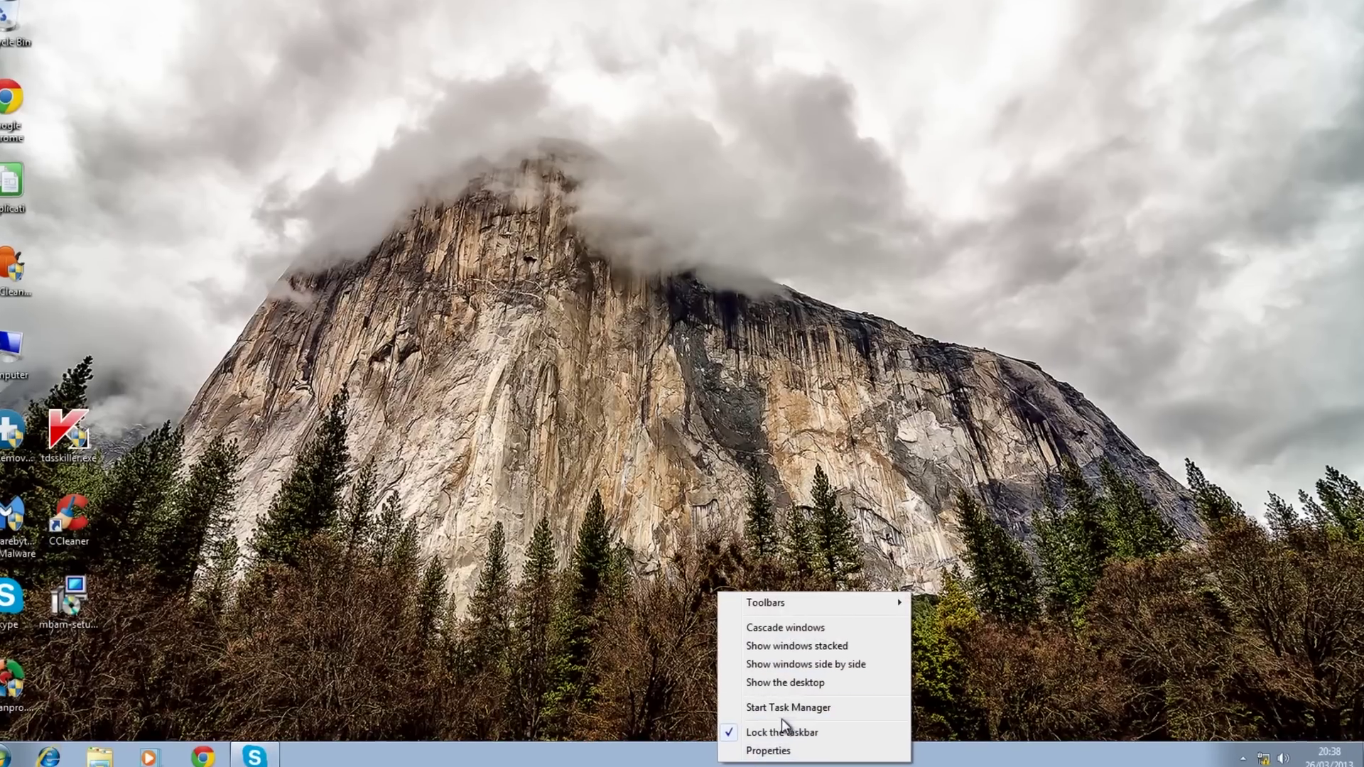
{"action": "left_click", "coordinate": [776, 704]}
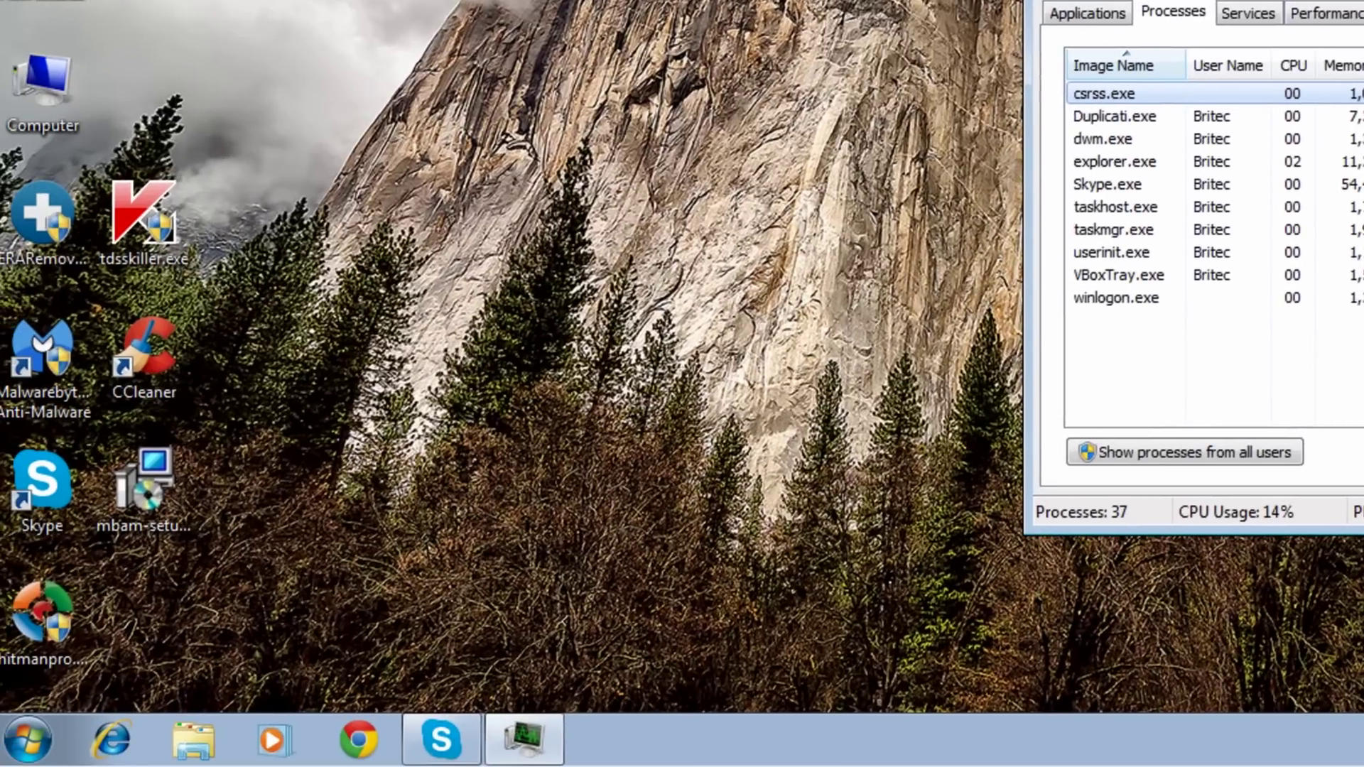
{"action": "key", "text": "alt+F4"}
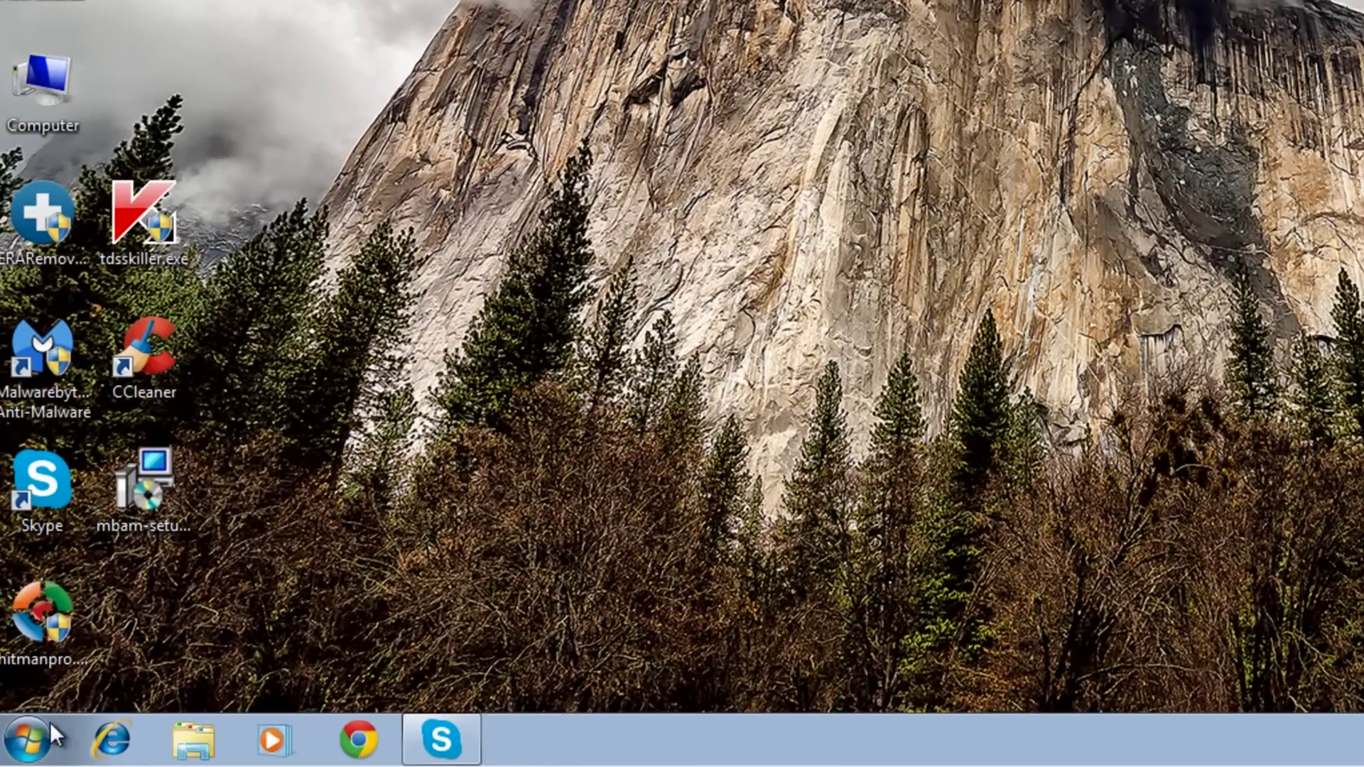
Launch System Configuration with msconfig and view its Startup items
{"action": "left_click", "coordinate": [49, 726]}
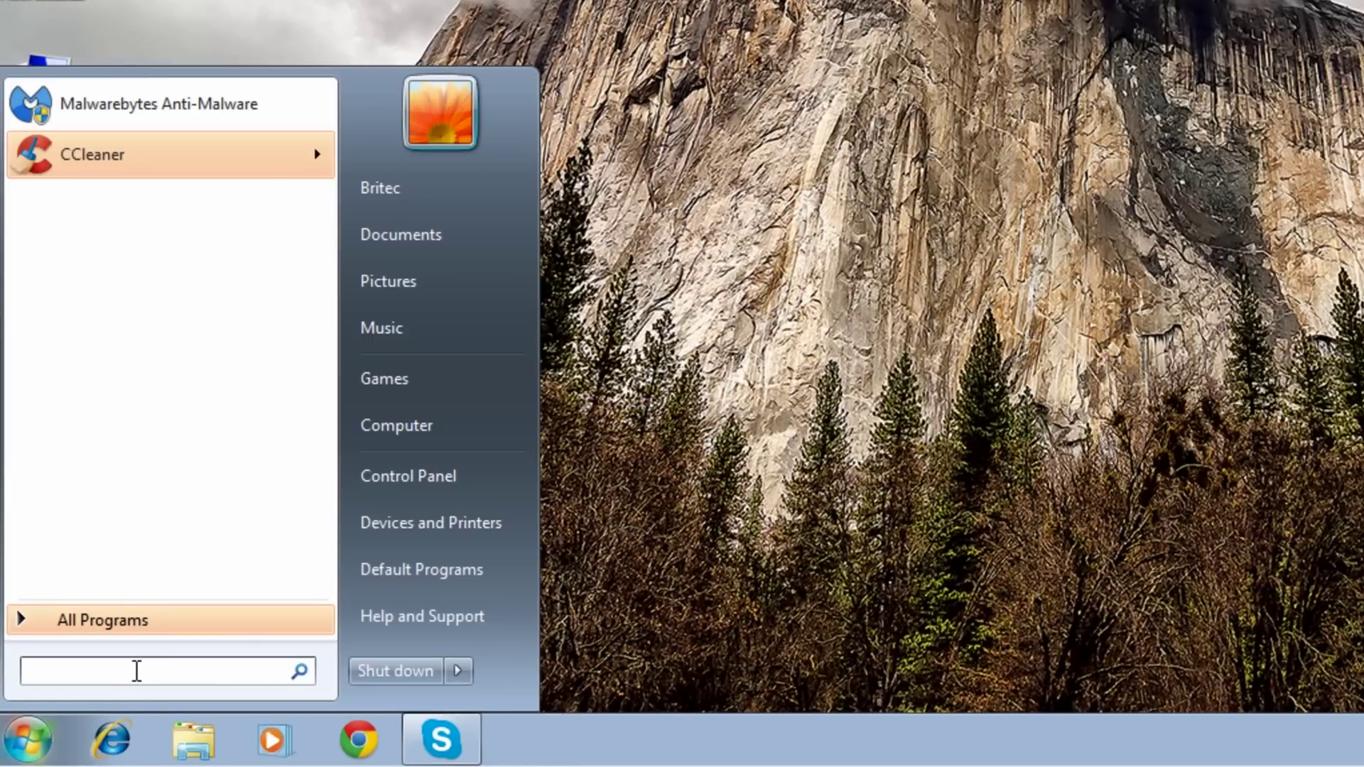
{"action": "type", "text": "mscon"}
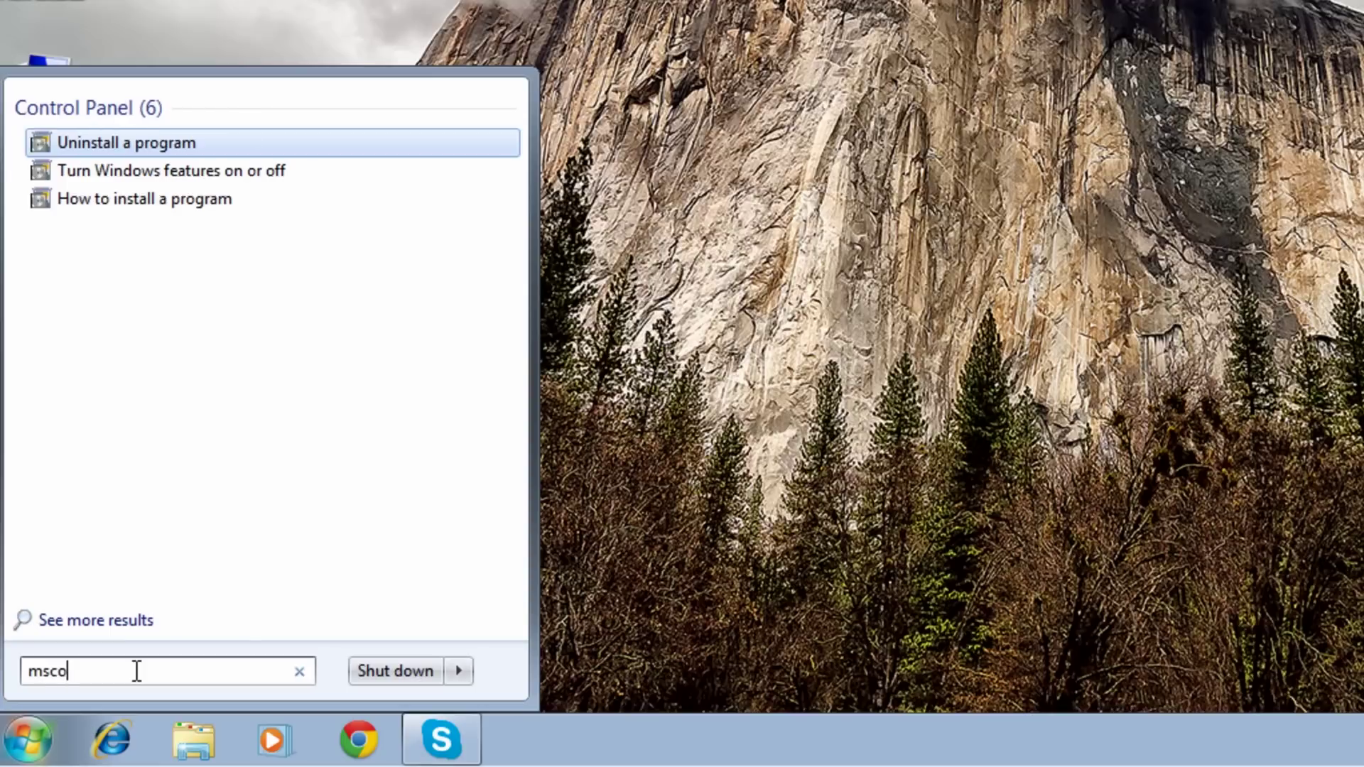
{"action": "type", "text": "fig"}
{"action": "key", "text": "Return"}
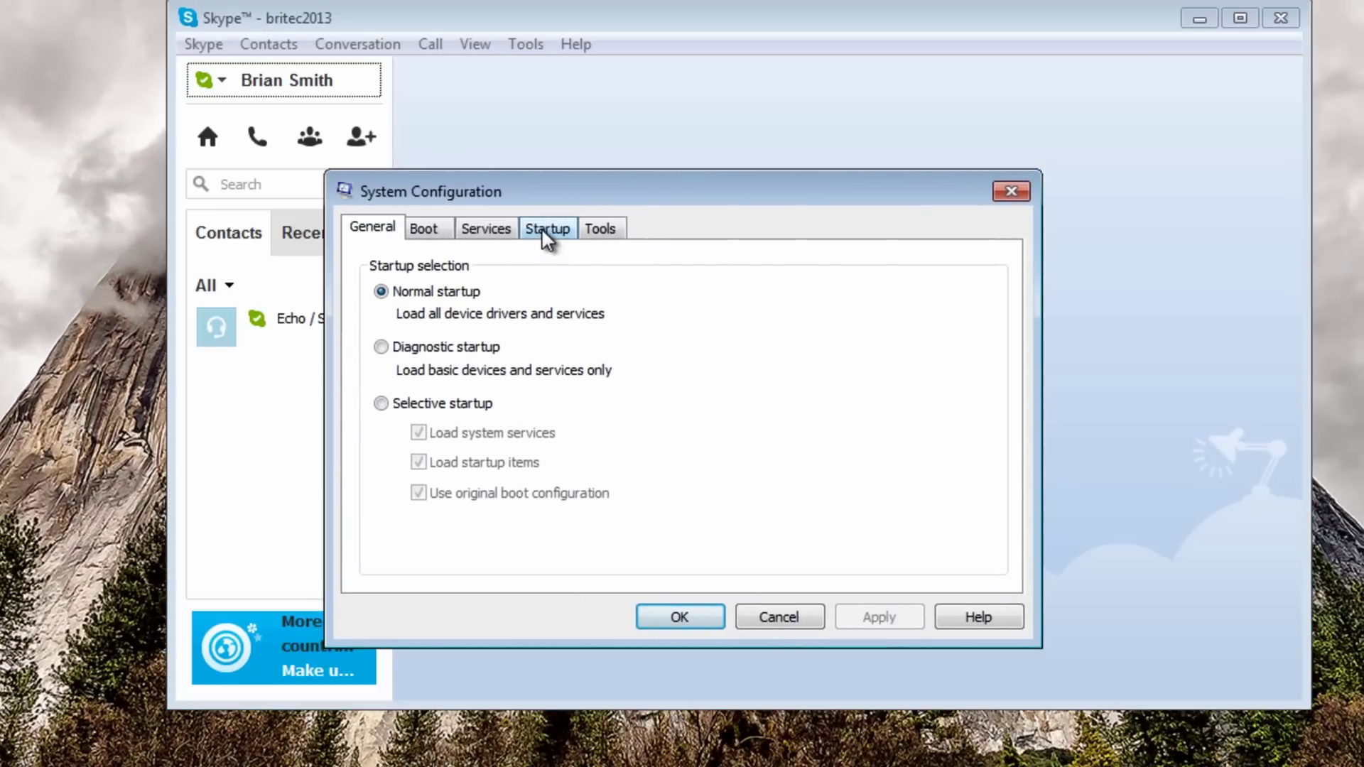
{"action": "left_click", "coordinate": [543, 230]}
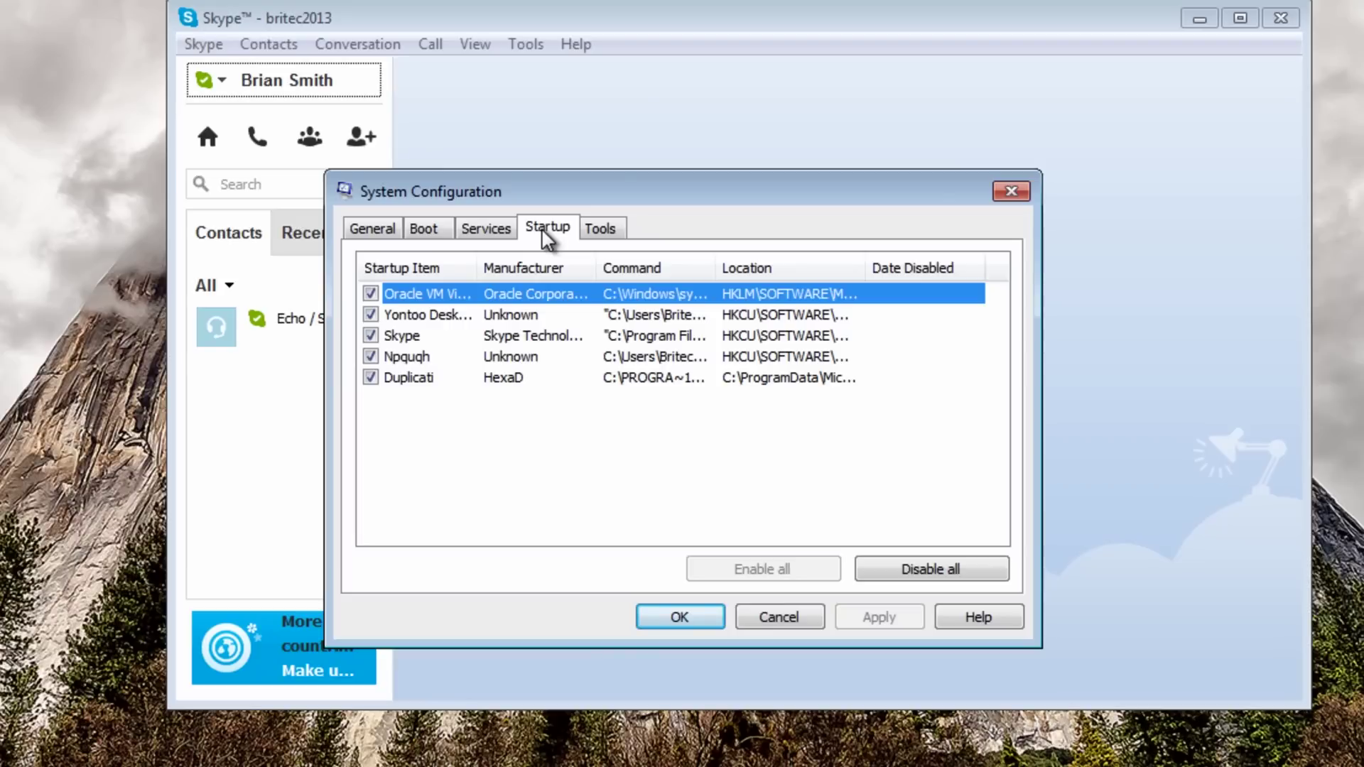
Disable the Yontoo Desktop and Npquqh startup items, apply, and exit without restarting
{"action": "left_click", "coordinate": [370, 314]}
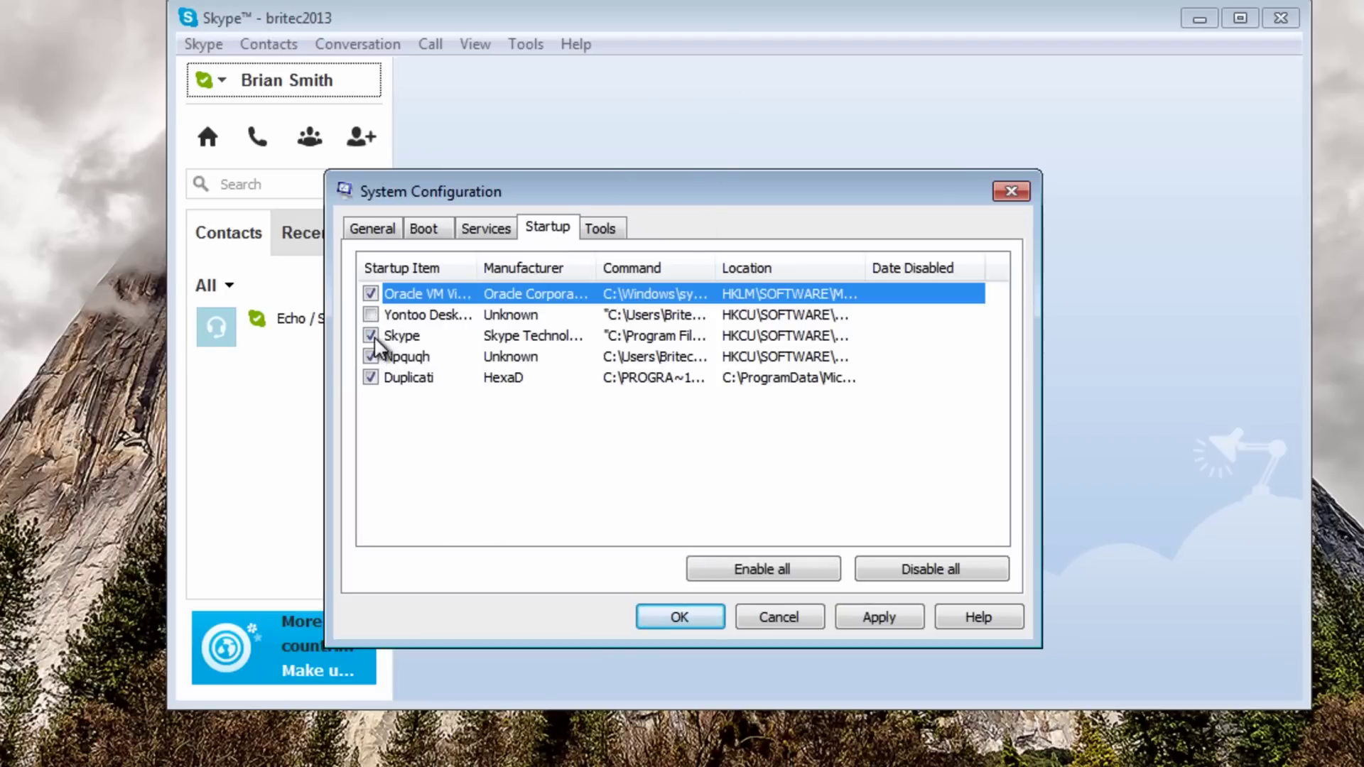
{"action": "left_click_drag", "start_coordinate": [715, 269], "coordinate": [932, 290]}
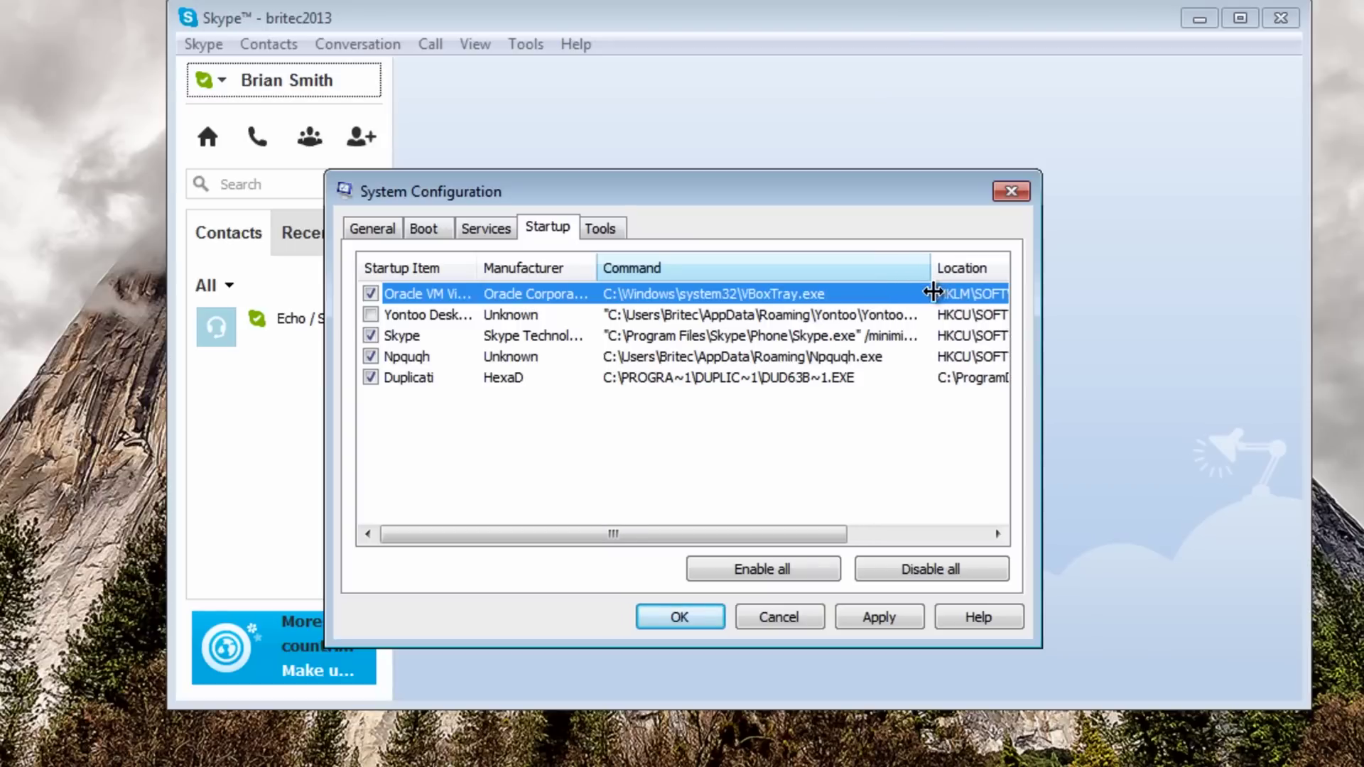
{"action": "left_click", "coordinate": [846, 360]}
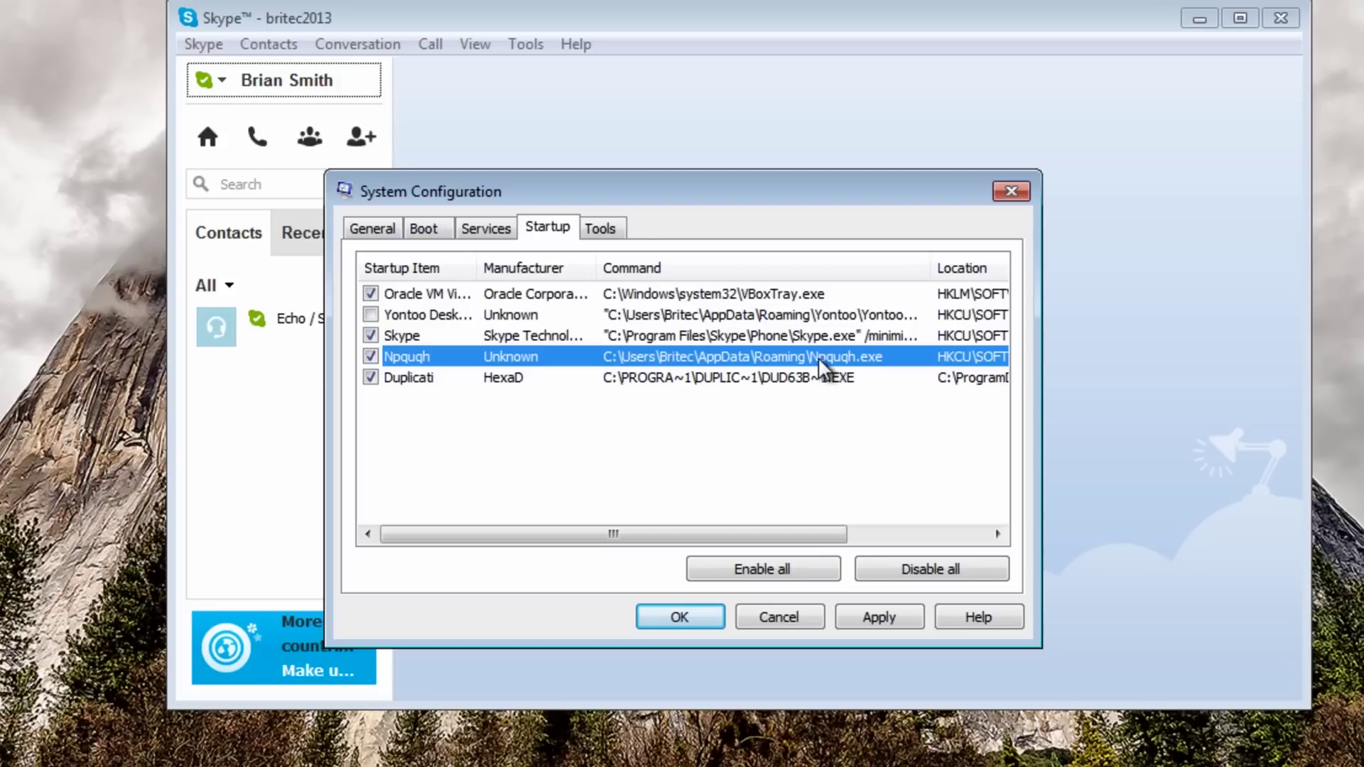
{"action": "left_click", "coordinate": [371, 356]}
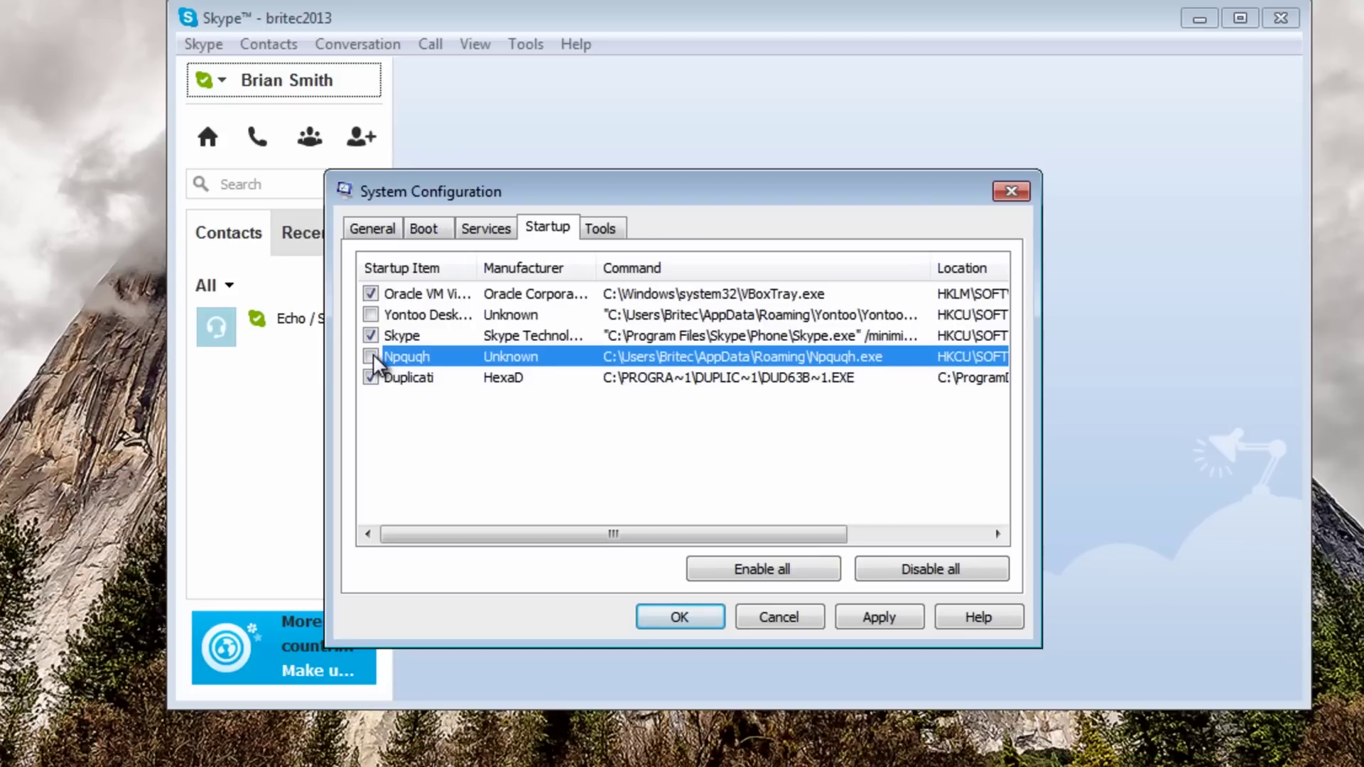
{"action": "left_click", "coordinate": [889, 611]}
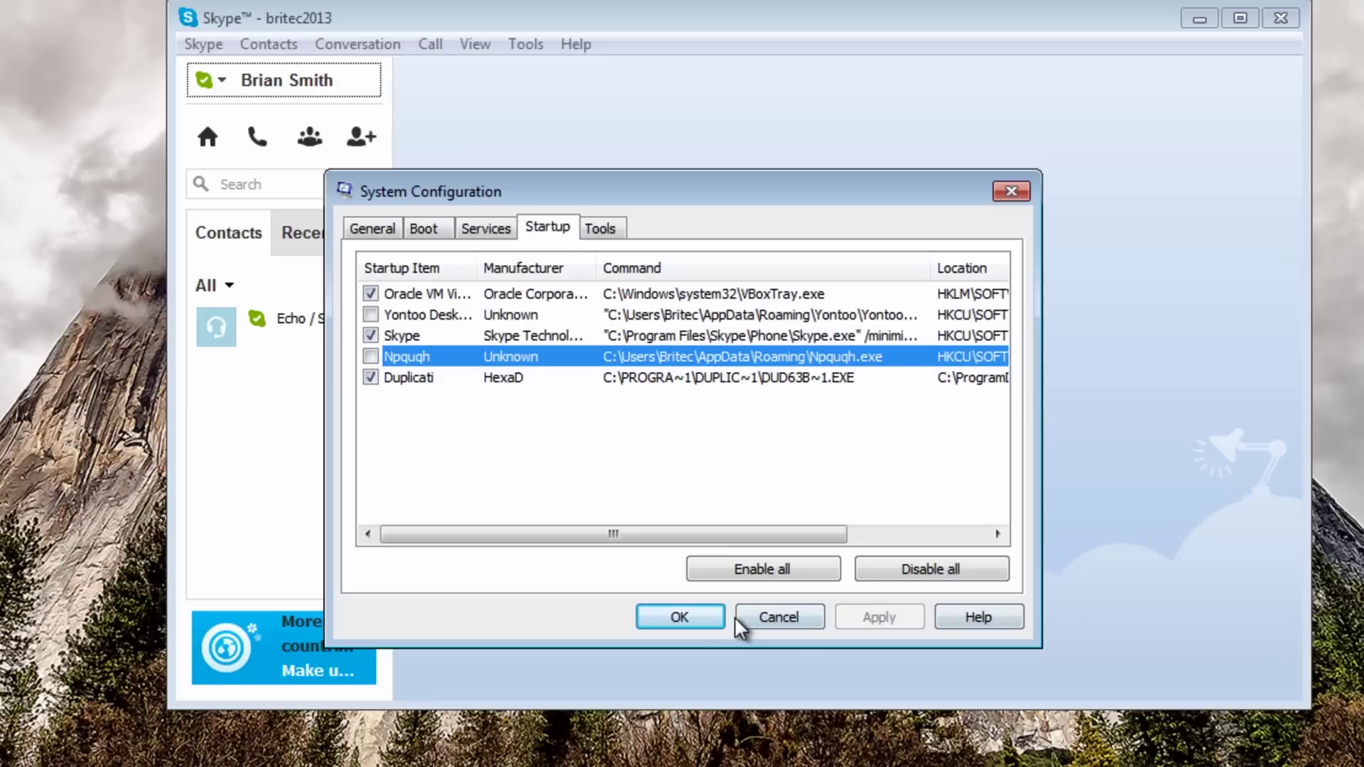
{"action": "left_click", "coordinate": [693, 612]}
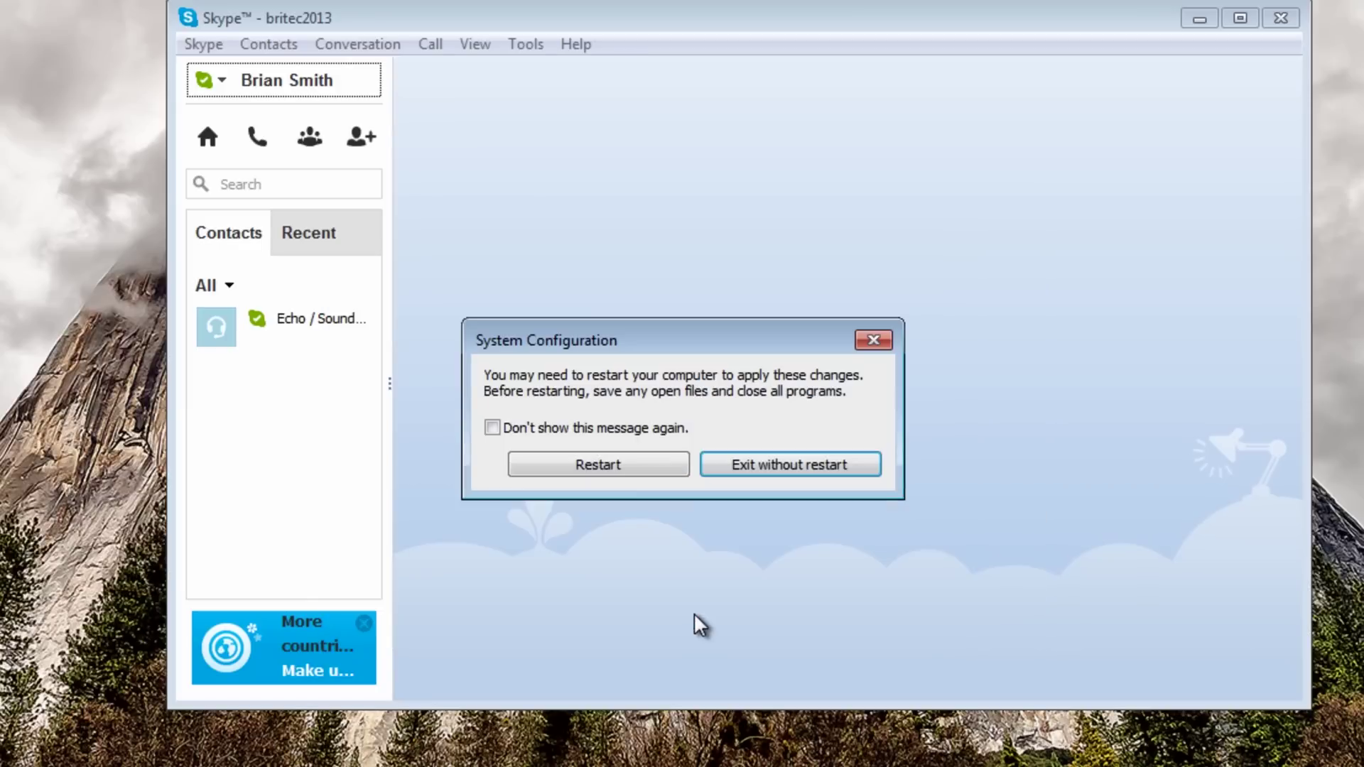
{"action": "left_click", "coordinate": [758, 471]}
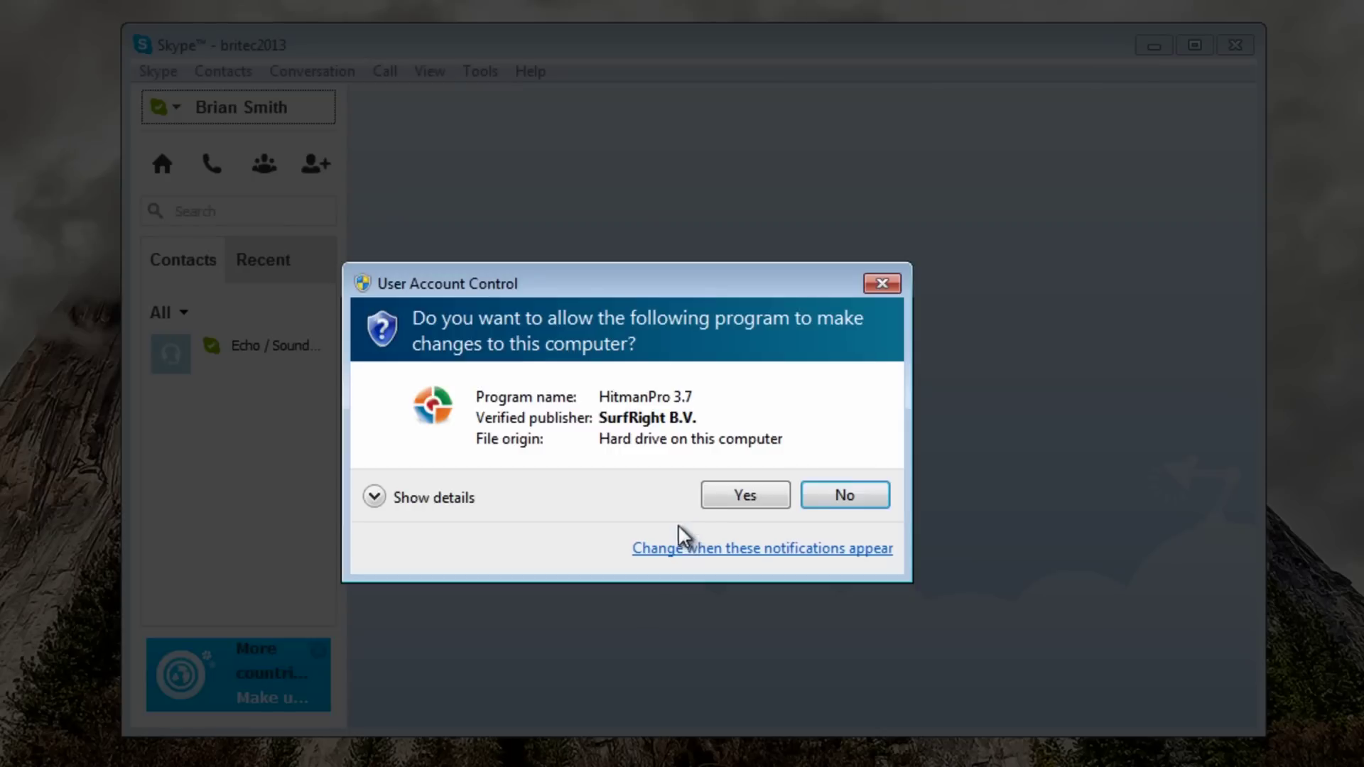
Allow HitmanPro to run and dismiss the CleanMyPC crash dialog
{"action": "left_click", "coordinate": [816, 493]}
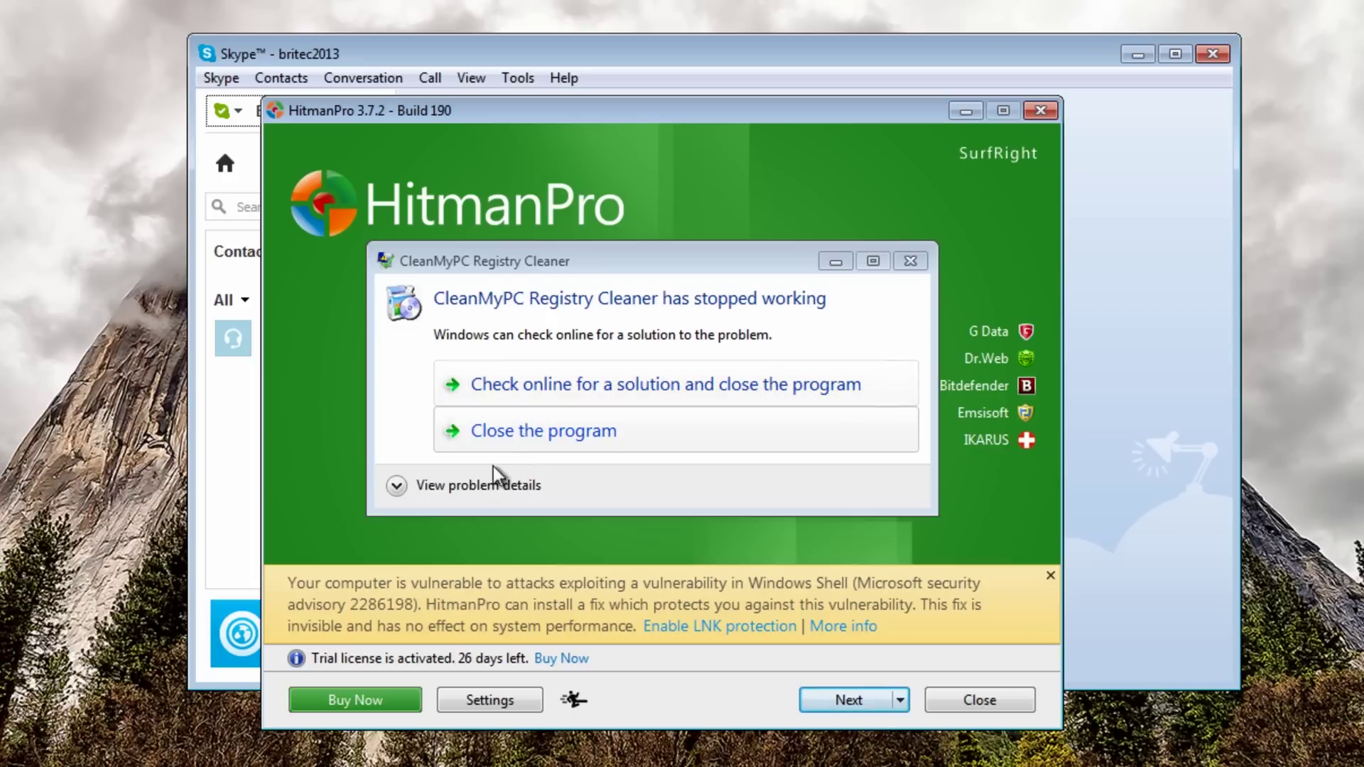
{"action": "left_click", "coordinate": [426, 494]}
{"action": "left_click", "coordinate": [426, 493]}
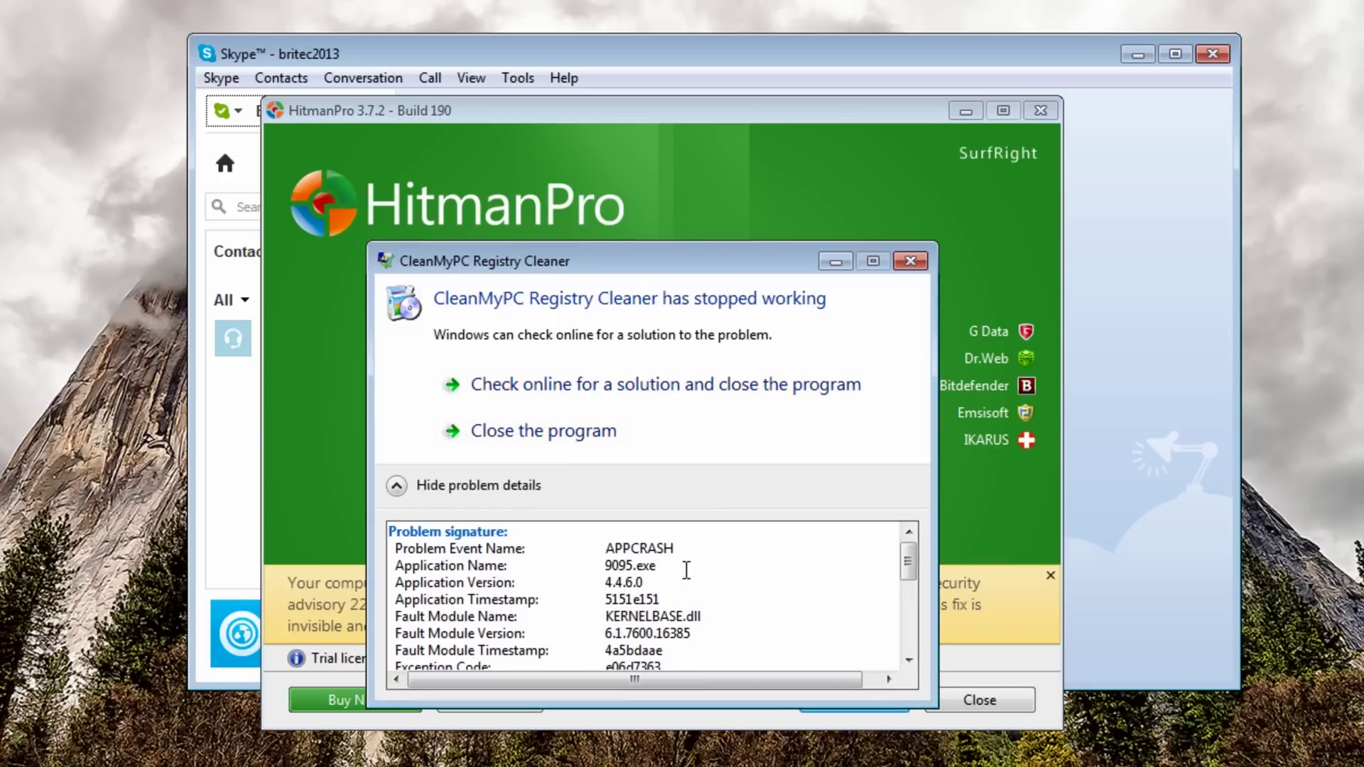
{"action": "left_click_drag", "start_coordinate": [908, 565], "coordinate": [911, 634]}
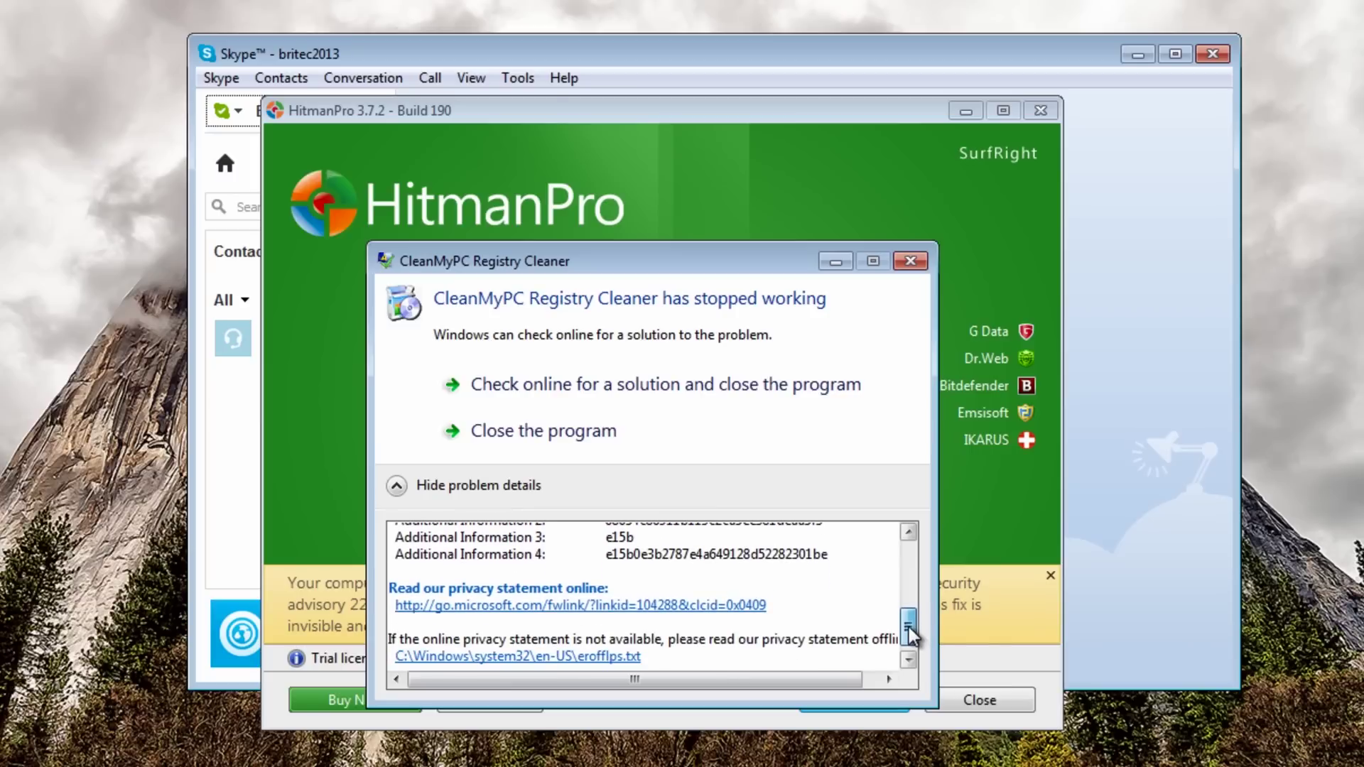
{"action": "left_click", "coordinate": [910, 260]}
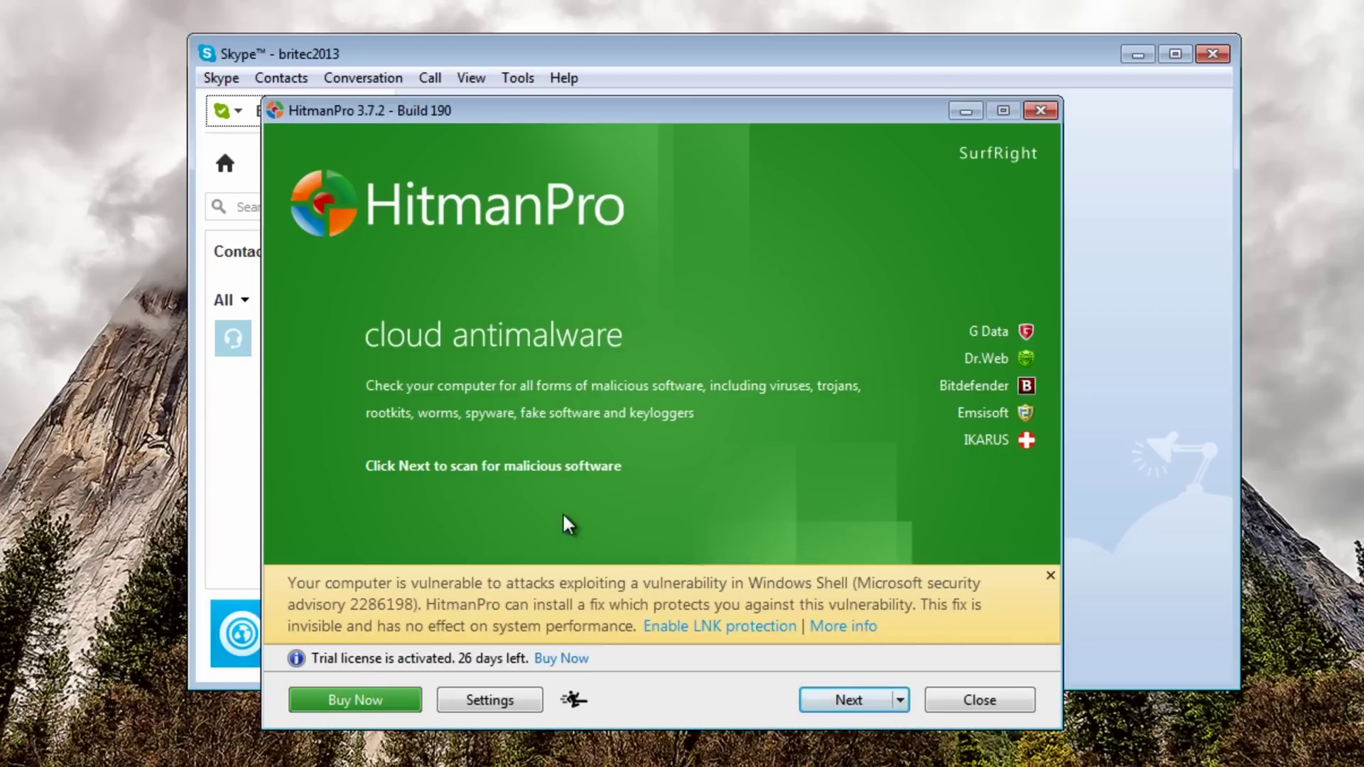
Scan the computer with HitmanPro and remove the detected Npquqh.exe trojan
{"action": "left_click", "coordinate": [847, 702]}
{"action": "left_click", "coordinate": [849, 703]}
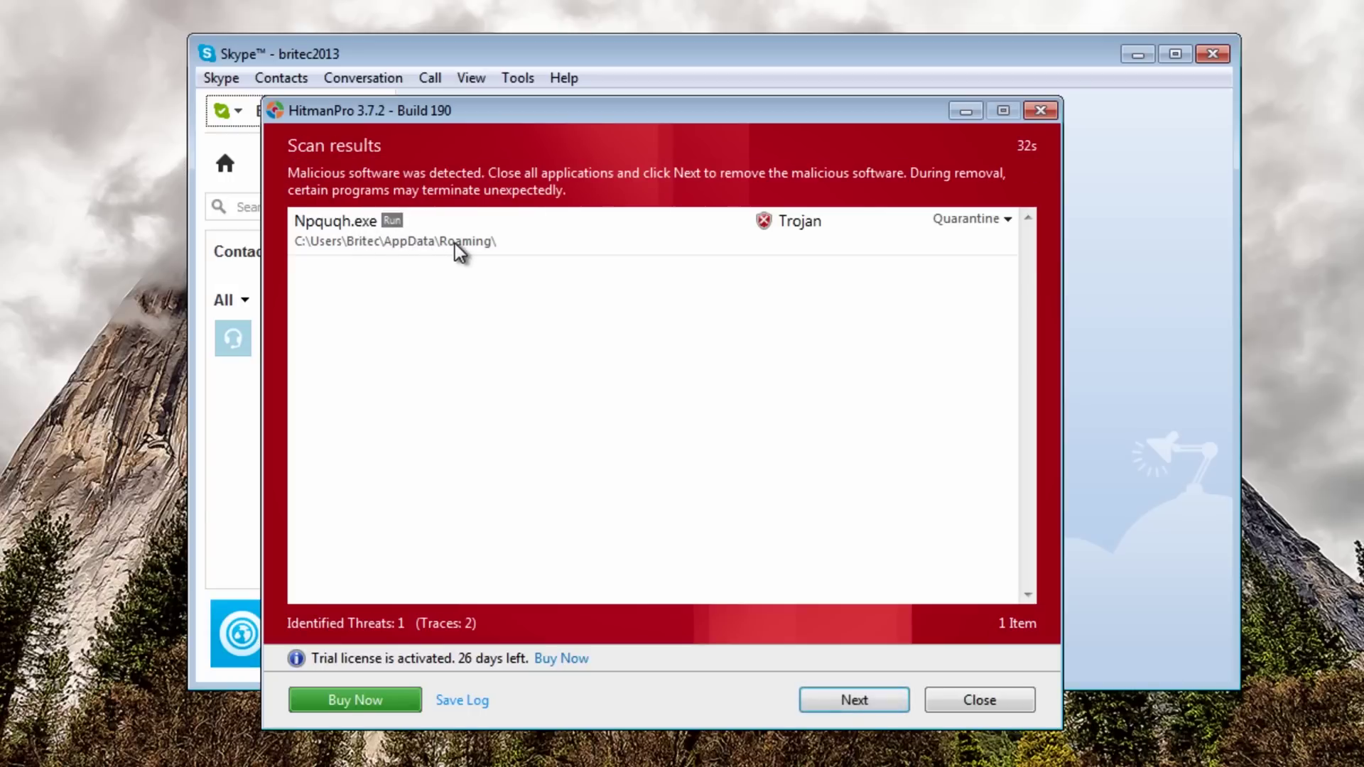
{"action": "left_click", "coordinate": [867, 702]}
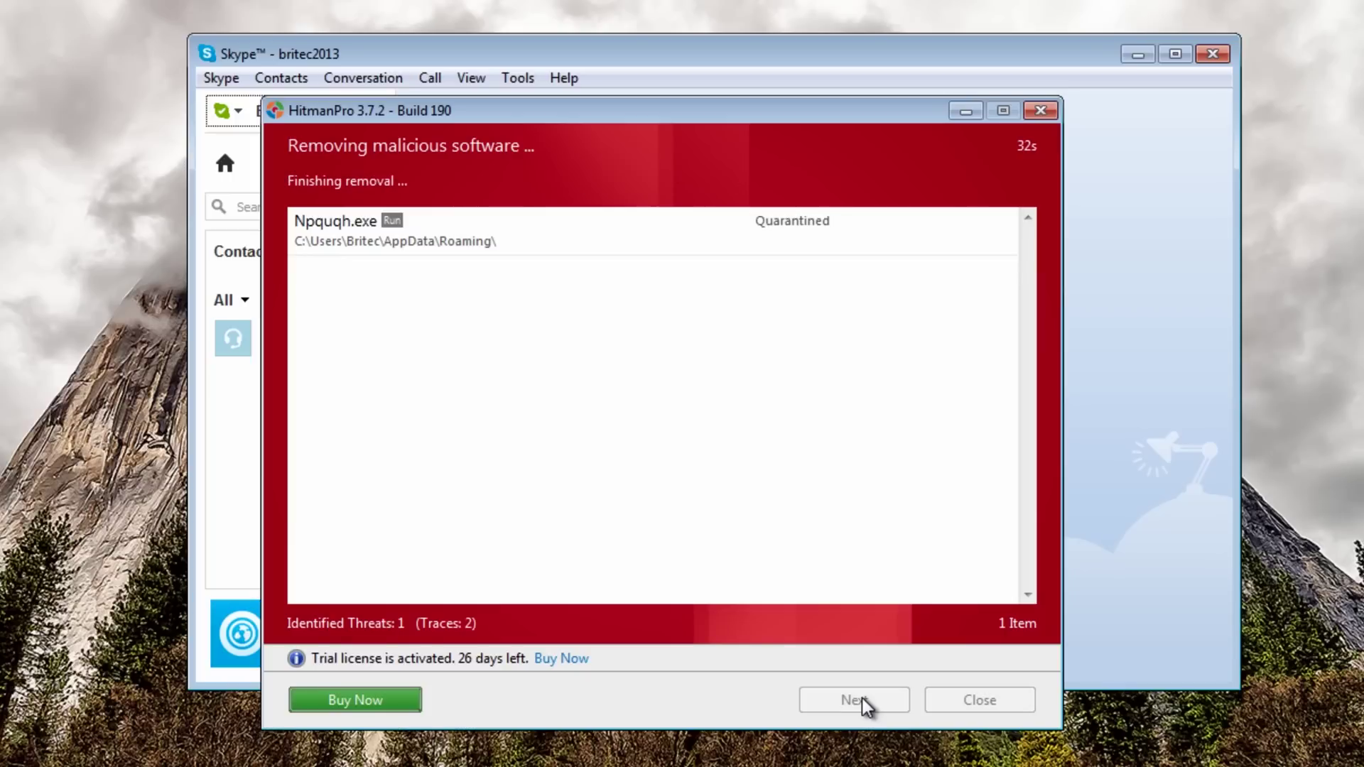
{"action": "left_click", "coordinate": [862, 700]}
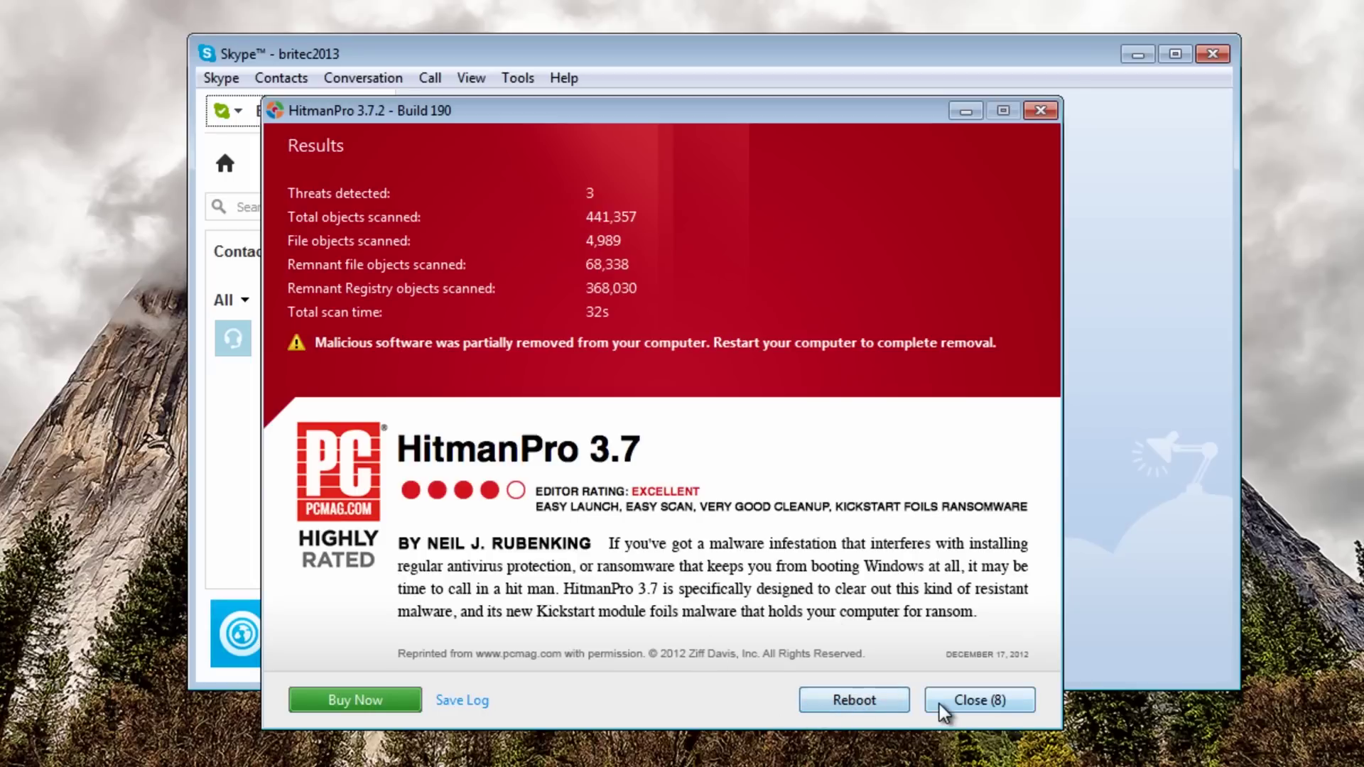
Remove 9095.exe from Skype's Advanced API access list and save the Options
{"action": "left_click", "coordinate": [965, 111]}
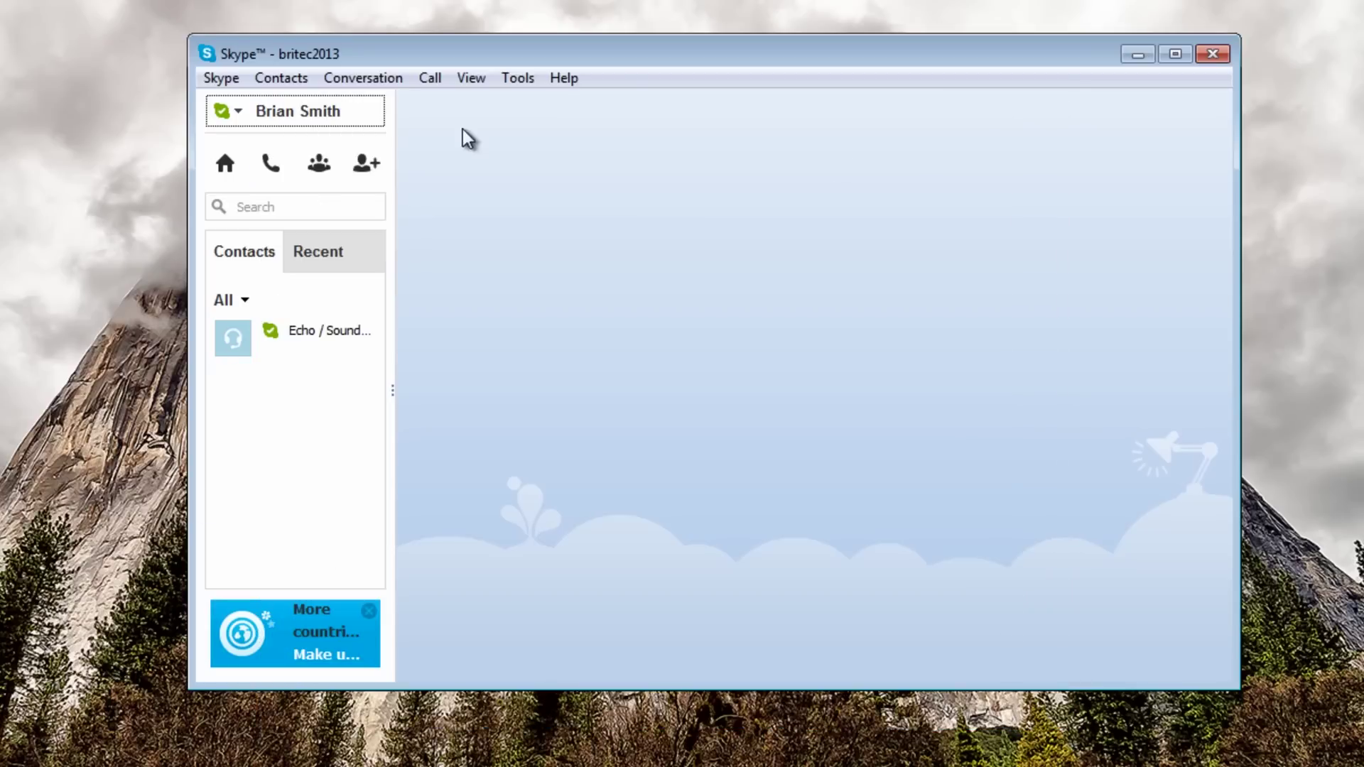
{"action": "left_click", "coordinate": [520, 79]}
{"action": "left_click", "coordinate": [543, 241]}
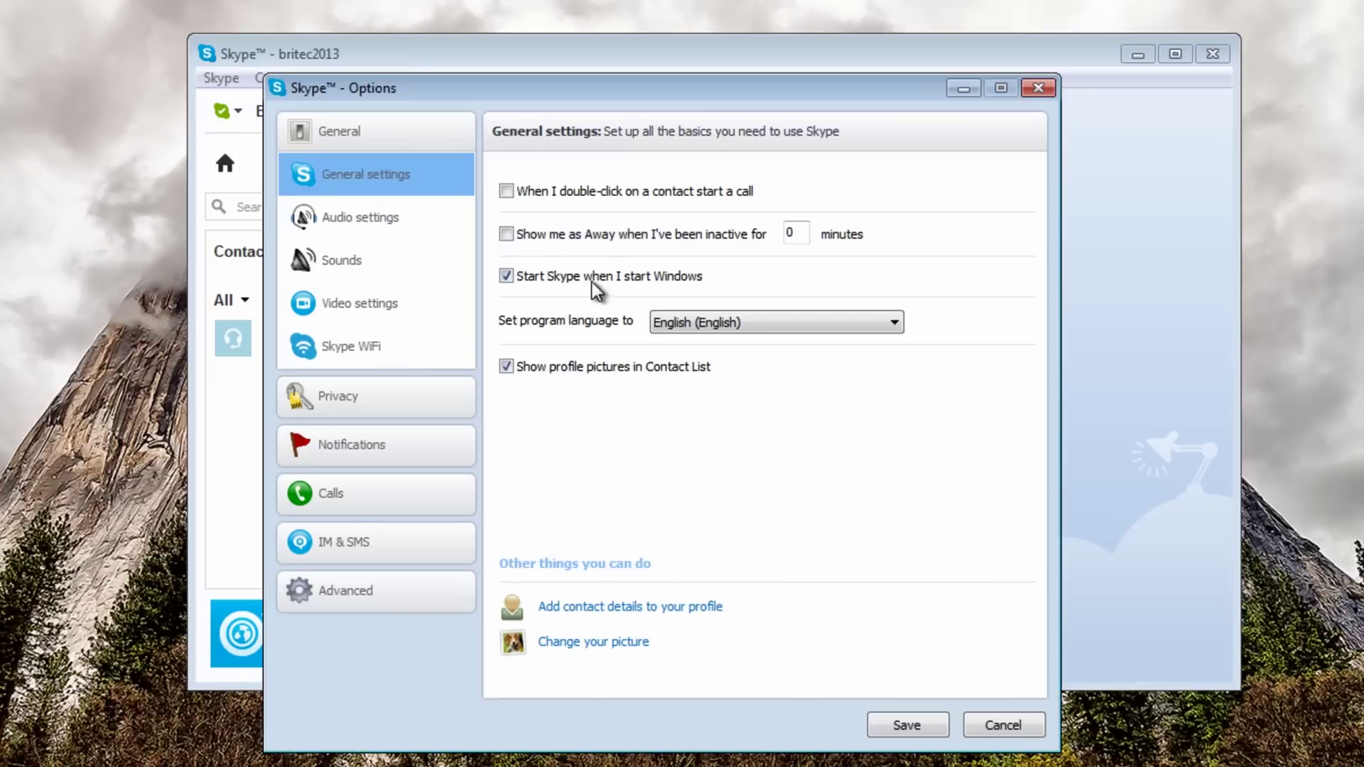
{"action": "left_click", "coordinate": [368, 600]}
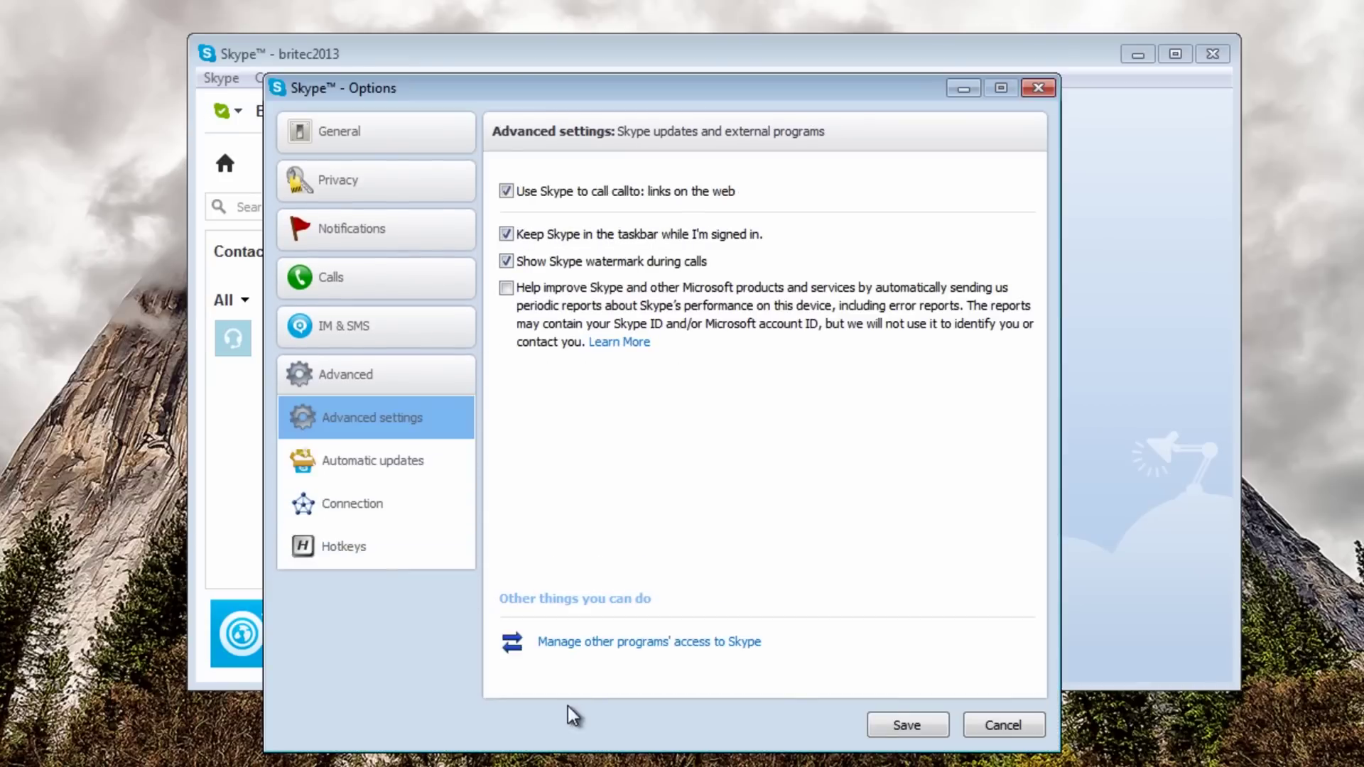
{"action": "left_click", "coordinate": [601, 643]}
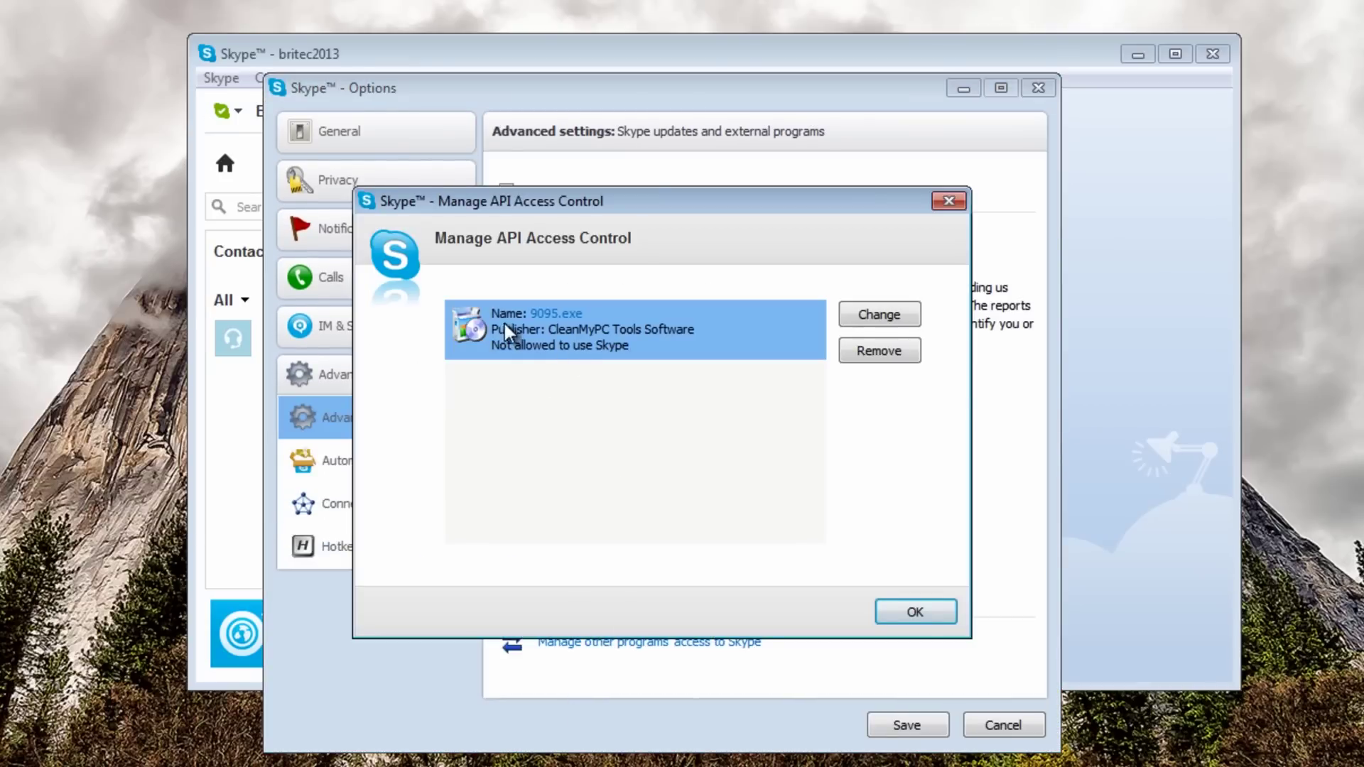
{"action": "left_click", "coordinate": [880, 353]}
{"action": "left_click", "coordinate": [922, 608]}
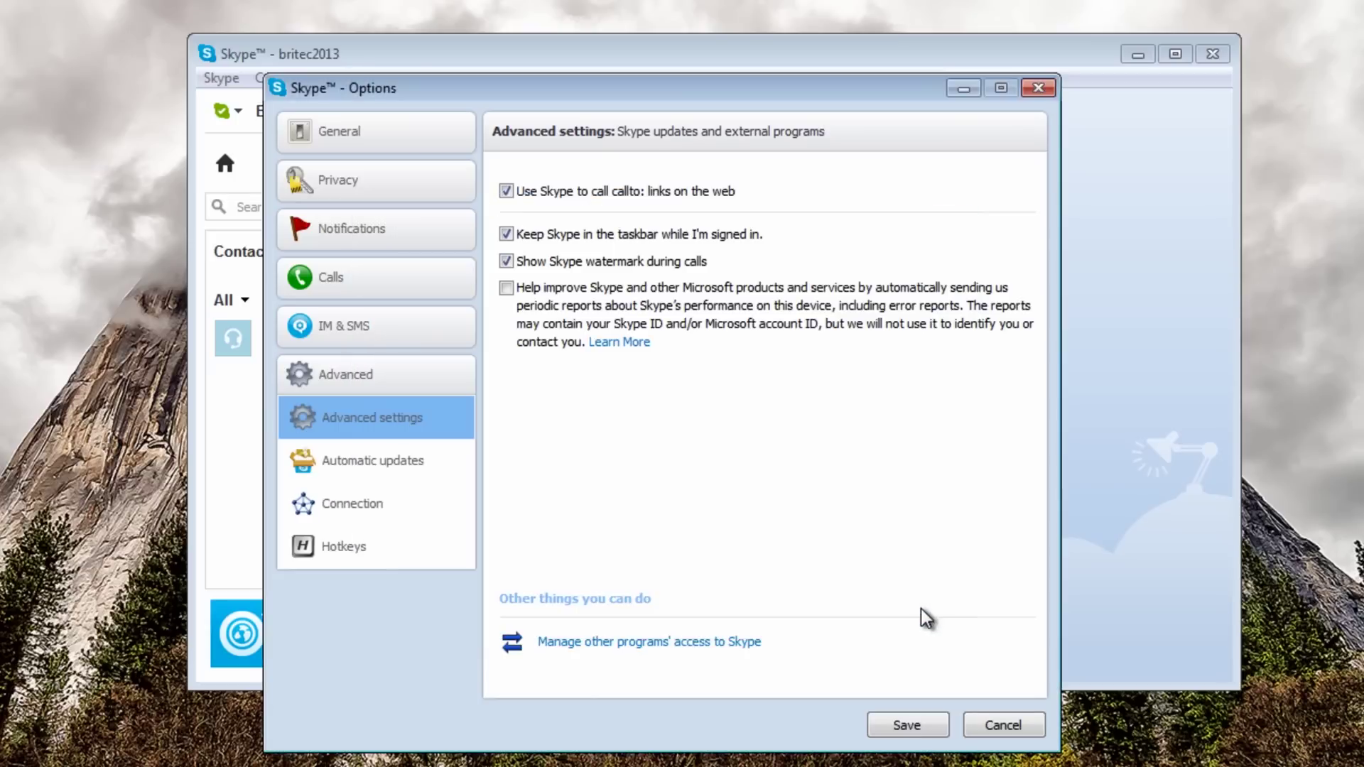
{"action": "left_click", "coordinate": [906, 724]}
{"action": "left_click", "coordinate": [15, 755]}
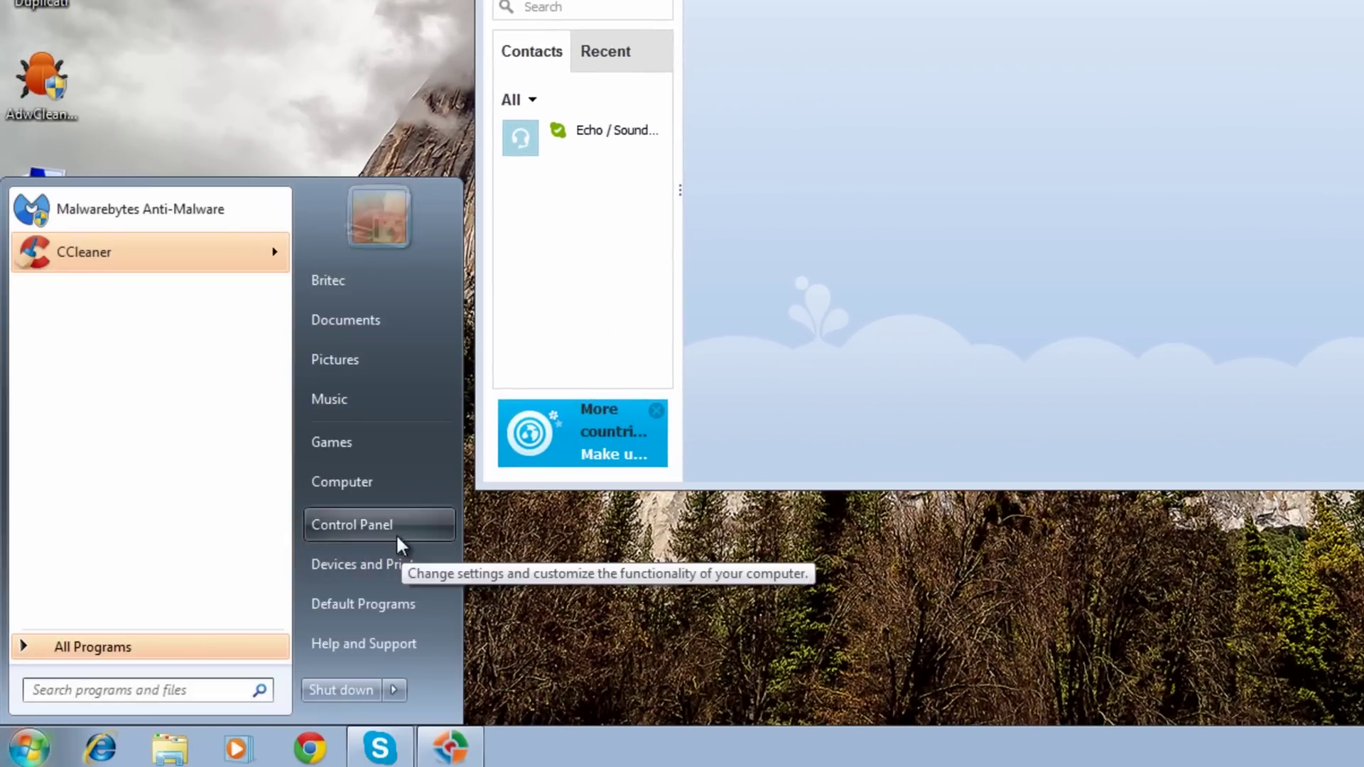
Navigate from Computer through C:\Users to the user's AppData\Roaming folder
{"action": "left_click", "coordinate": [380, 484]}
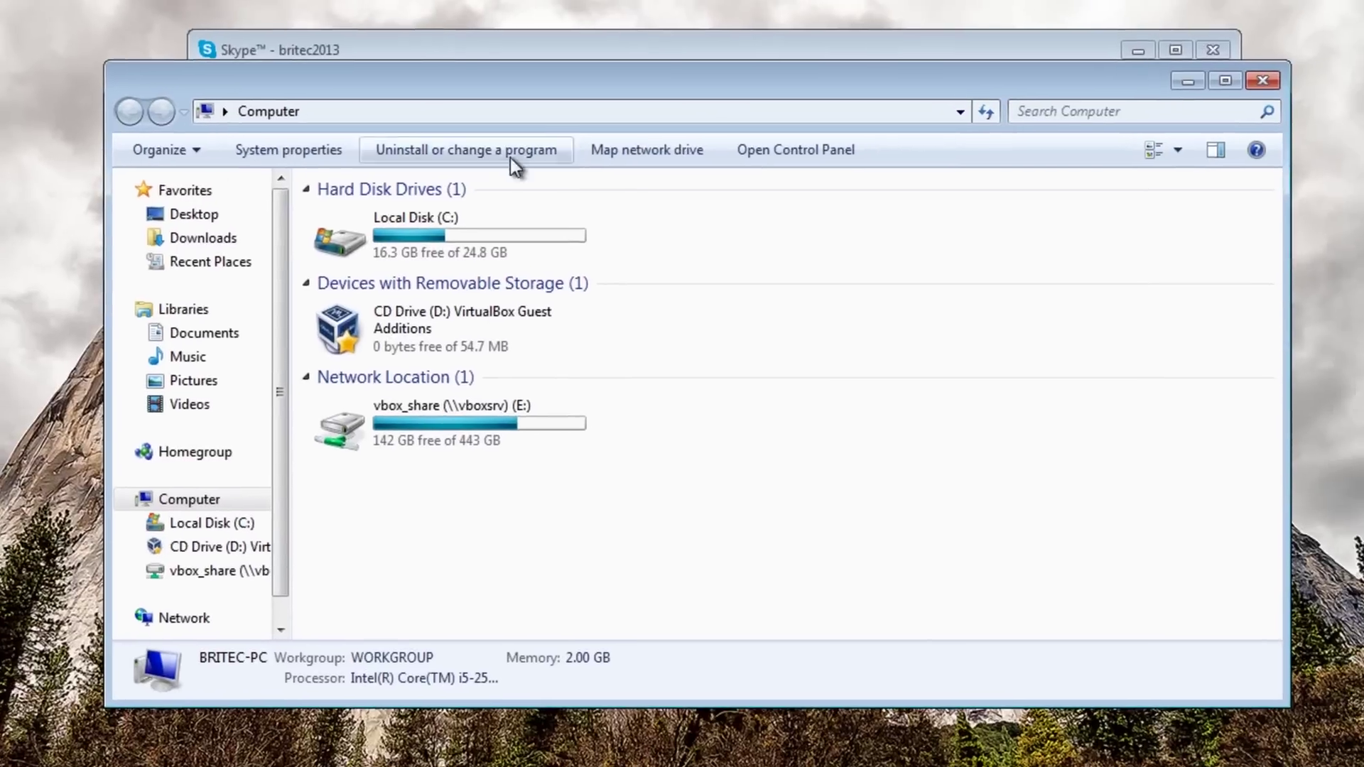
{"action": "left_click", "coordinate": [417, 235]}
{"action": "double_click", "coordinate": [416, 232]}
{"action": "double_click", "coordinate": [347, 288]}
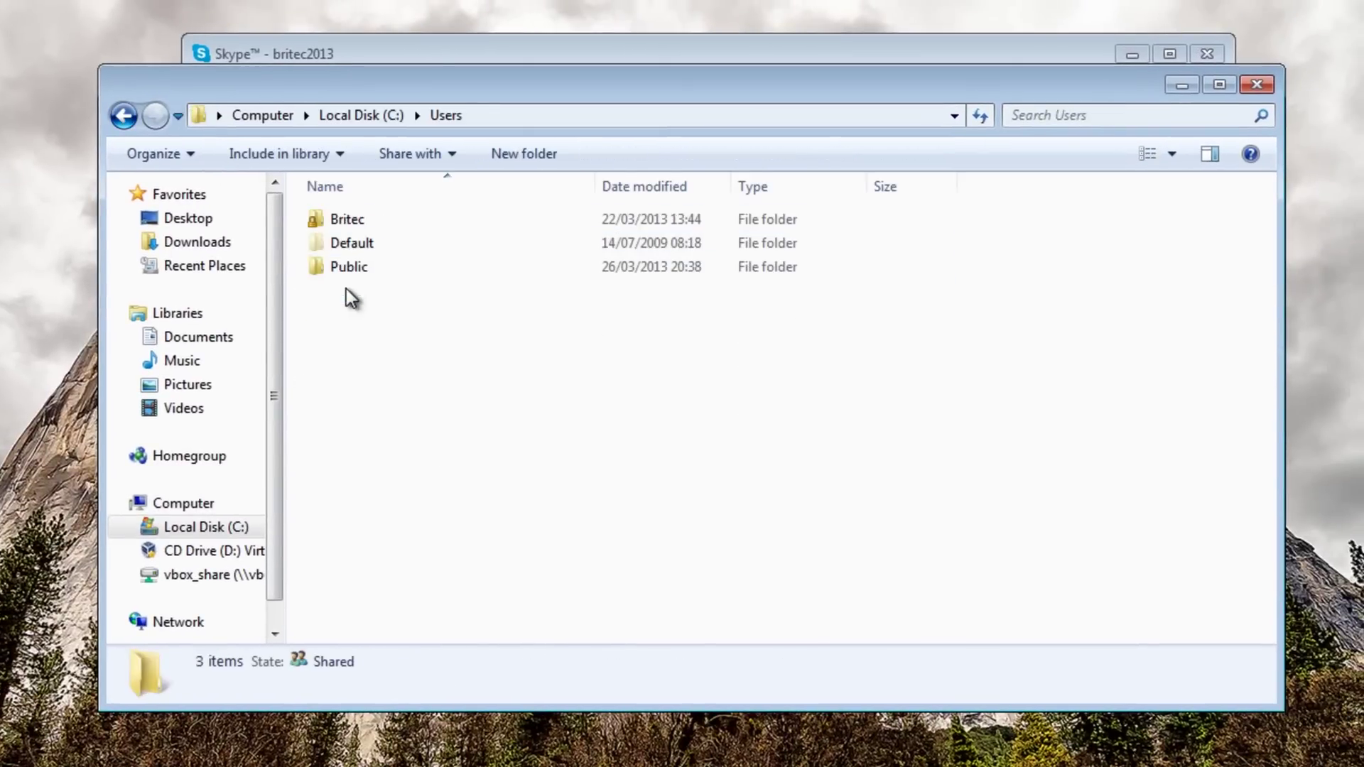
{"action": "double_click", "coordinate": [344, 216]}
{"action": "double_click", "coordinate": [352, 220]}
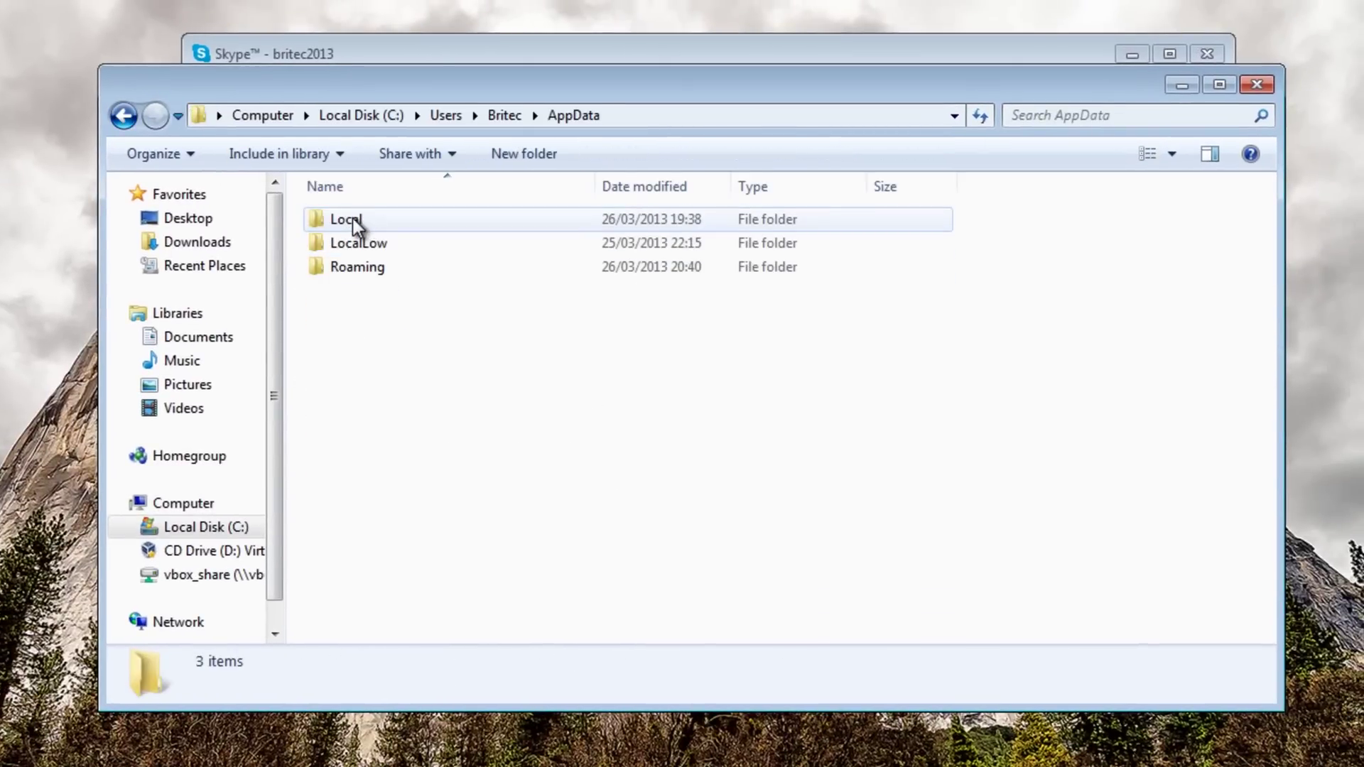
{"action": "double_click", "coordinate": [342, 270]}
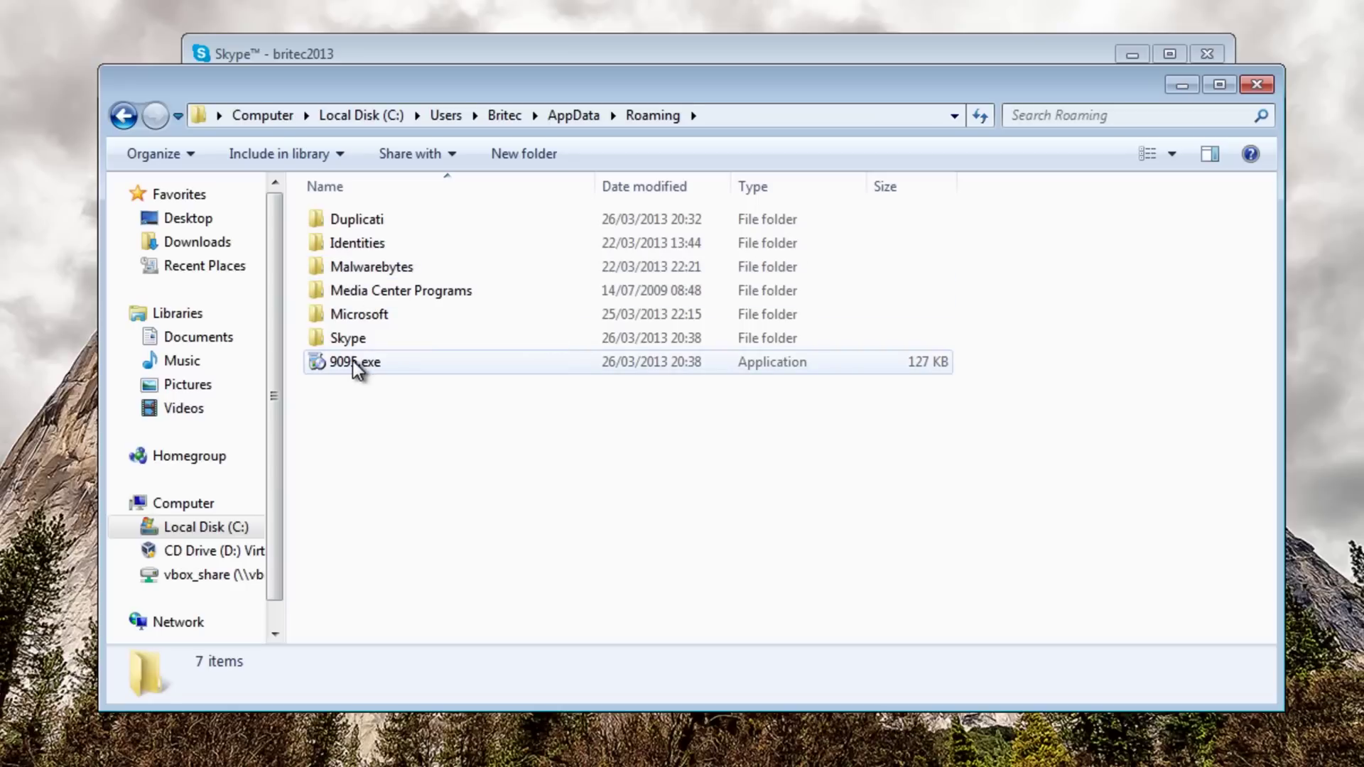
Delete 9095.exe to the Recycle Bin, then close Explorer and Skype
{"action": "right_click", "coordinate": [355, 365]}
{"action": "left_click", "coordinate": [440, 751]}
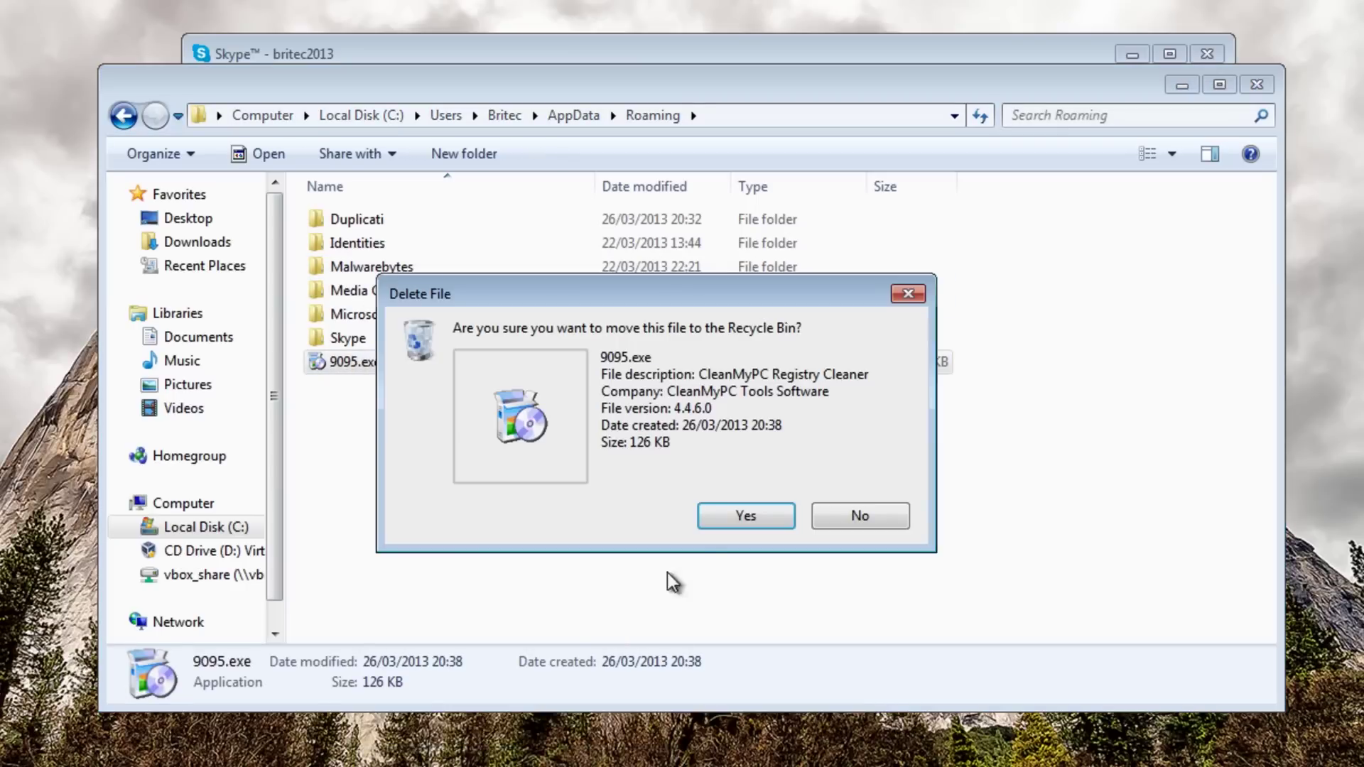
{"action": "left_click", "coordinate": [758, 518]}
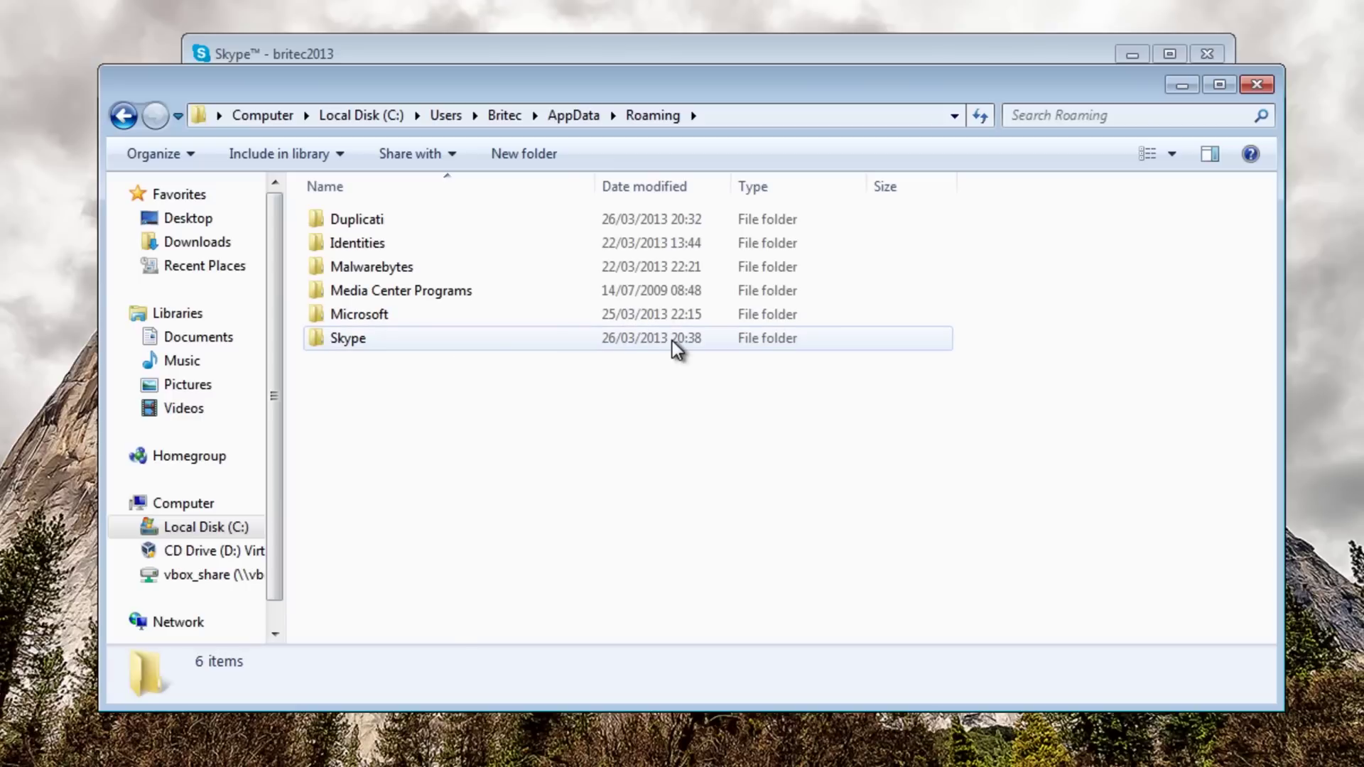
{"action": "left_click", "coordinate": [1257, 85]}
{"action": "left_click", "coordinate": [1205, 55]}
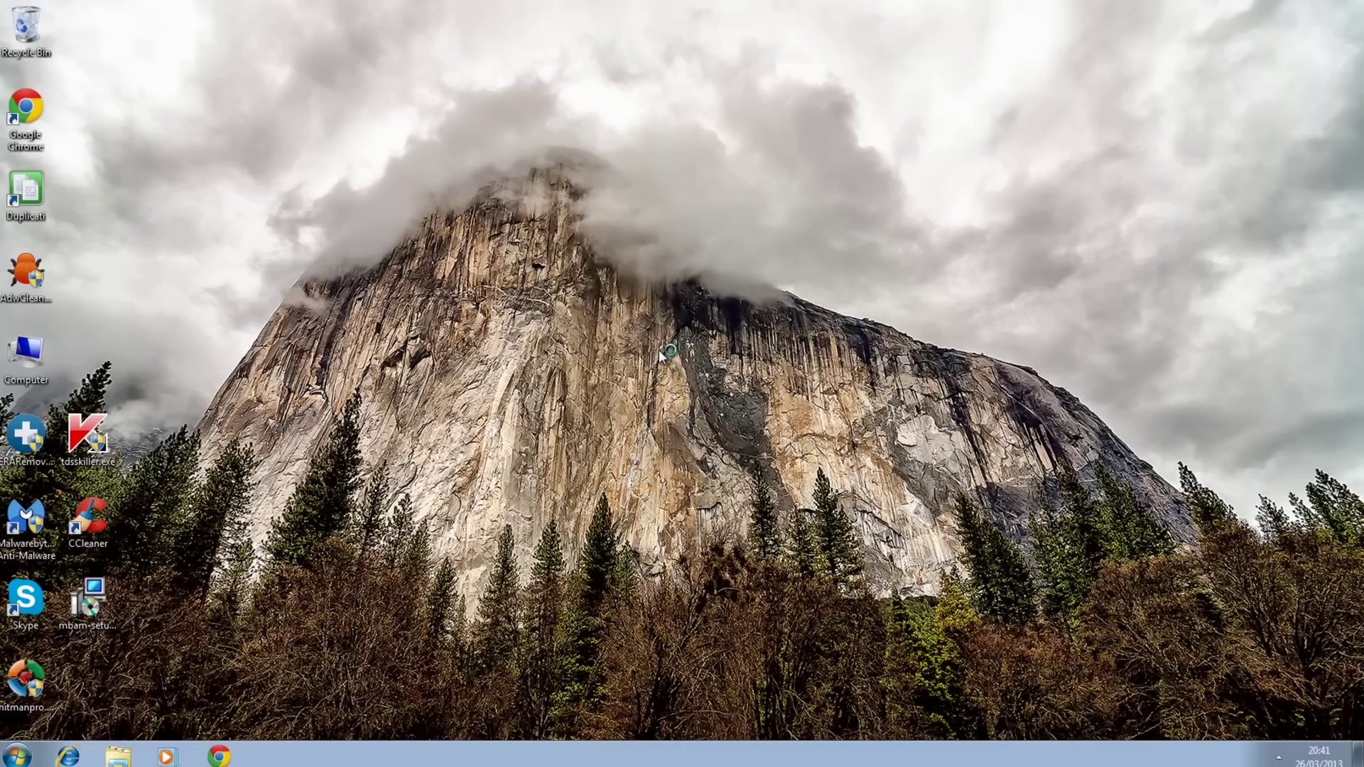
{"action": "right_click", "coordinate": [691, 754]}
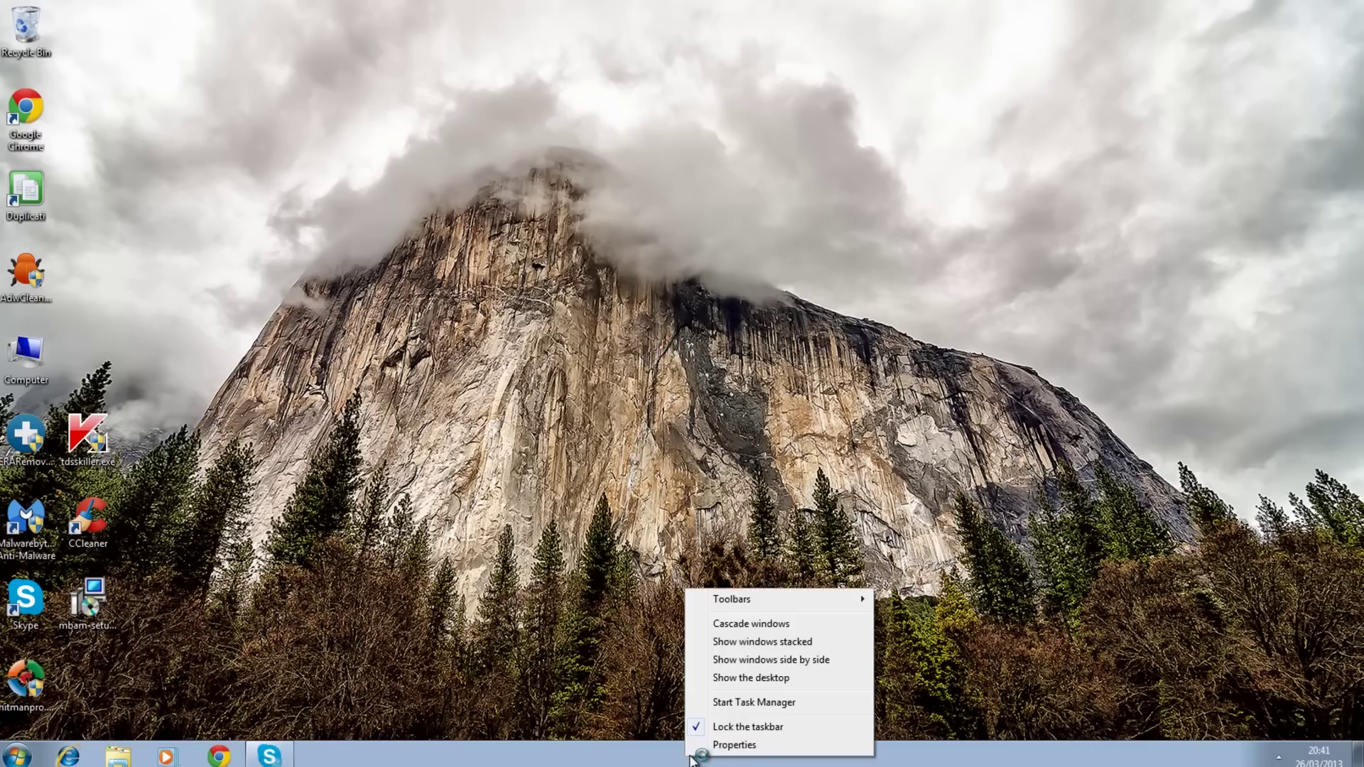
{"action": "left_click", "coordinate": [727, 705]}
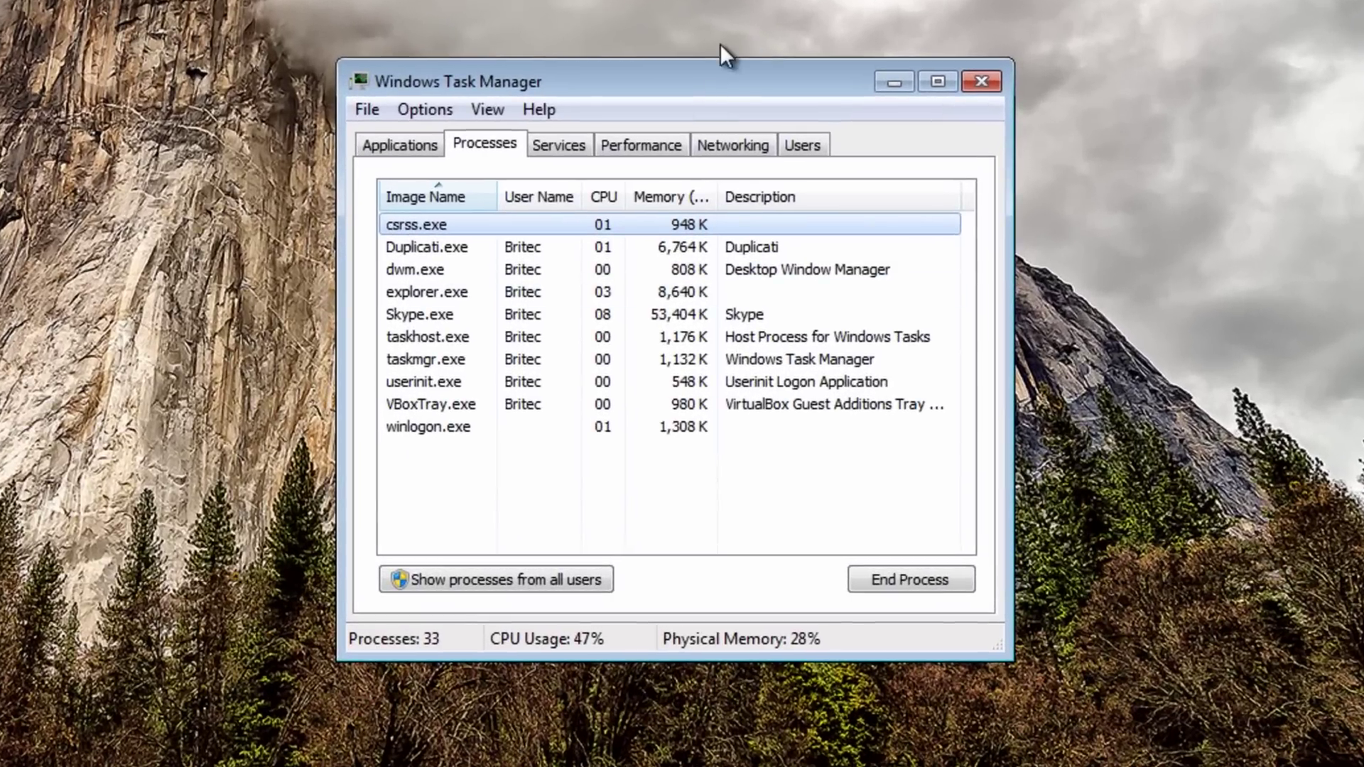
{"action": "left_click_drag", "start_coordinate": [855, 264], "coordinate": [814, 304]}
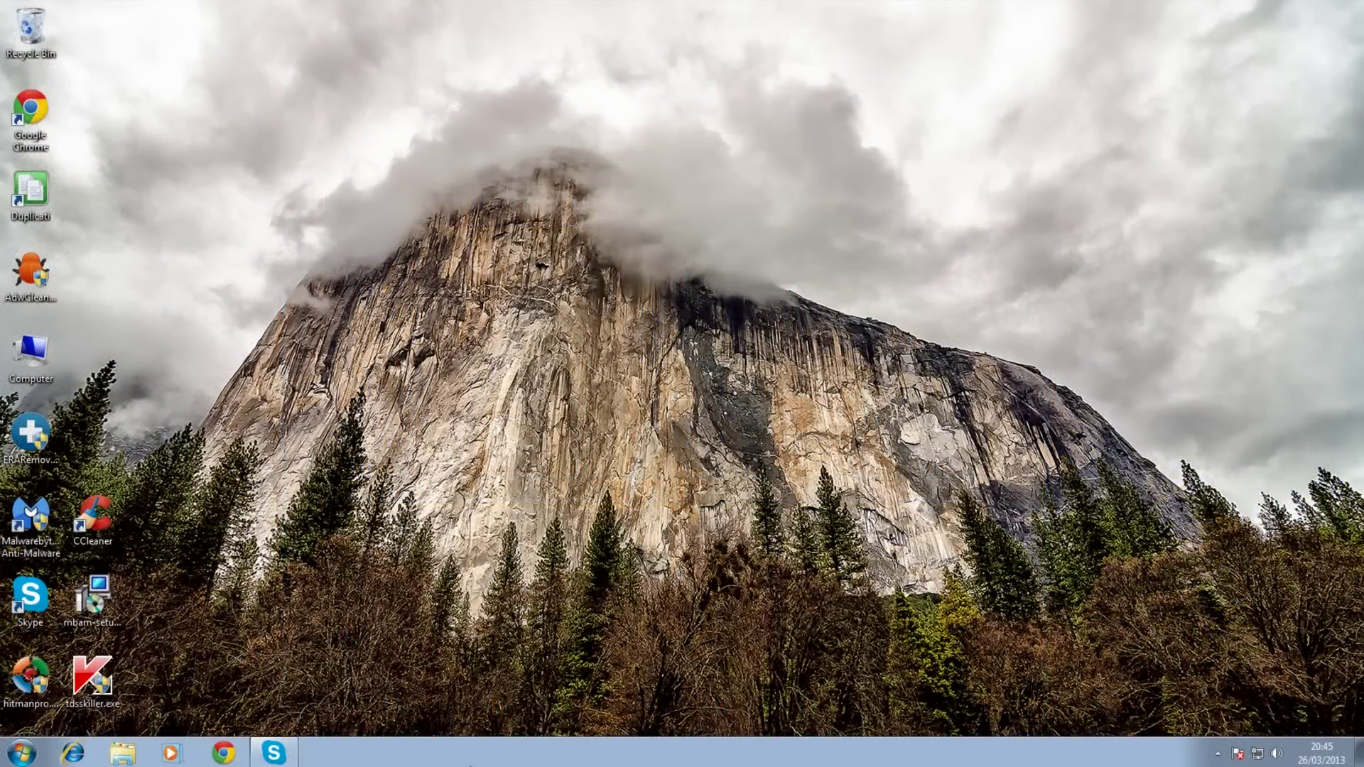
{"action": "left_click", "coordinate": [289, 751]}
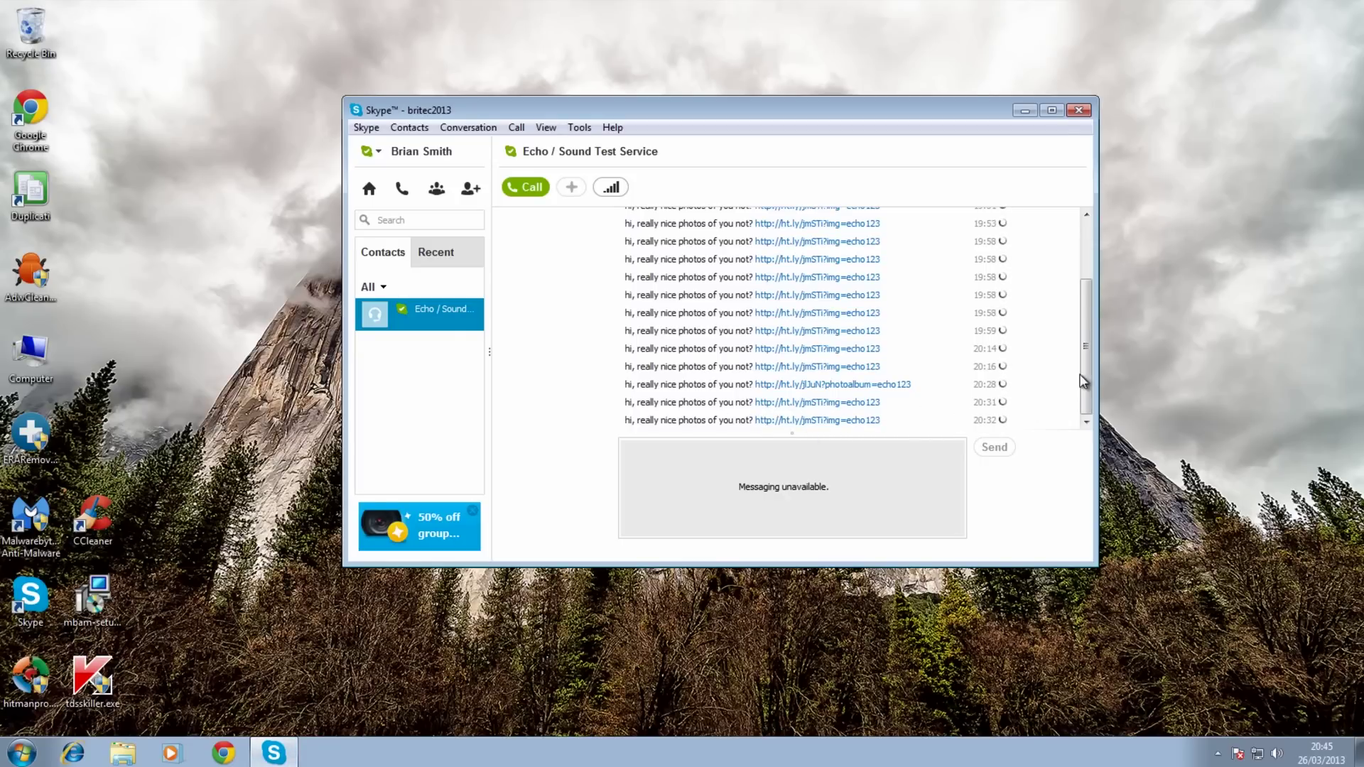
{"action": "key", "text": "super+d"}
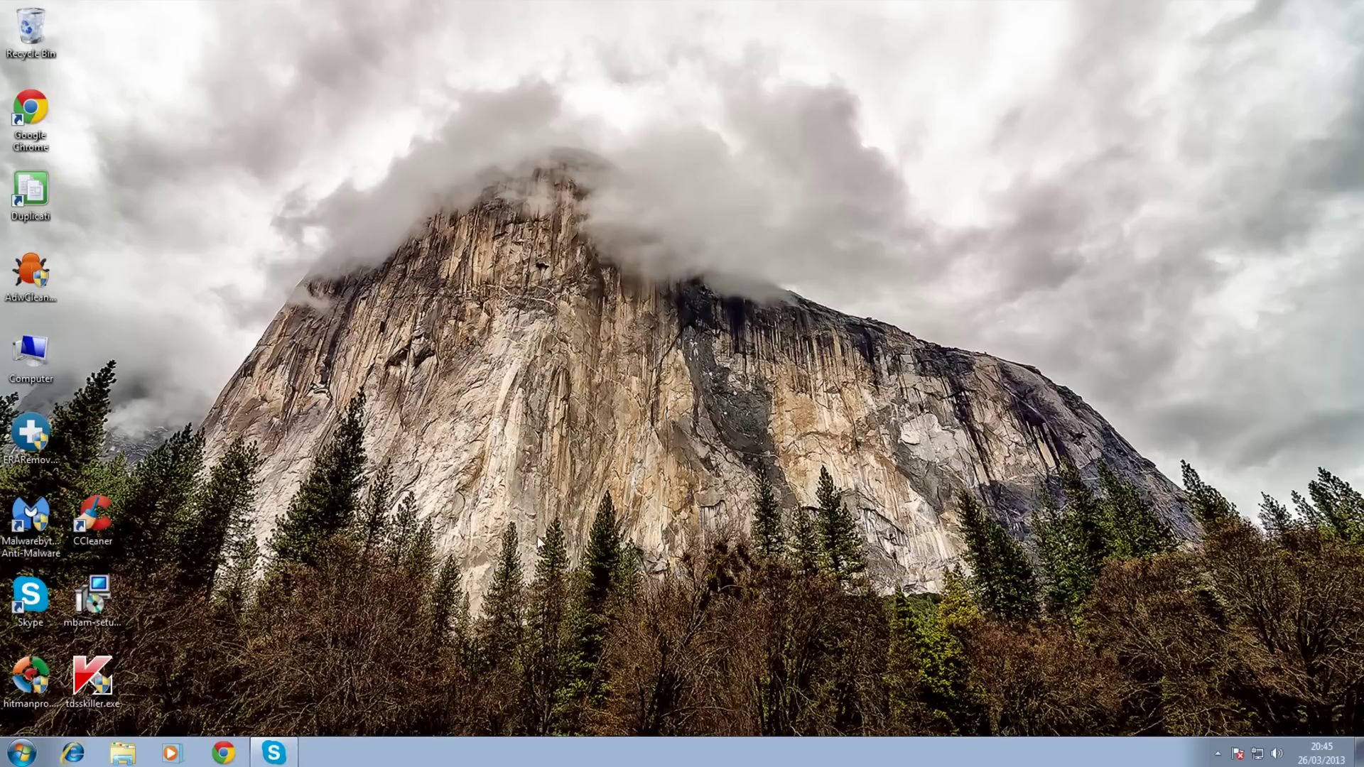